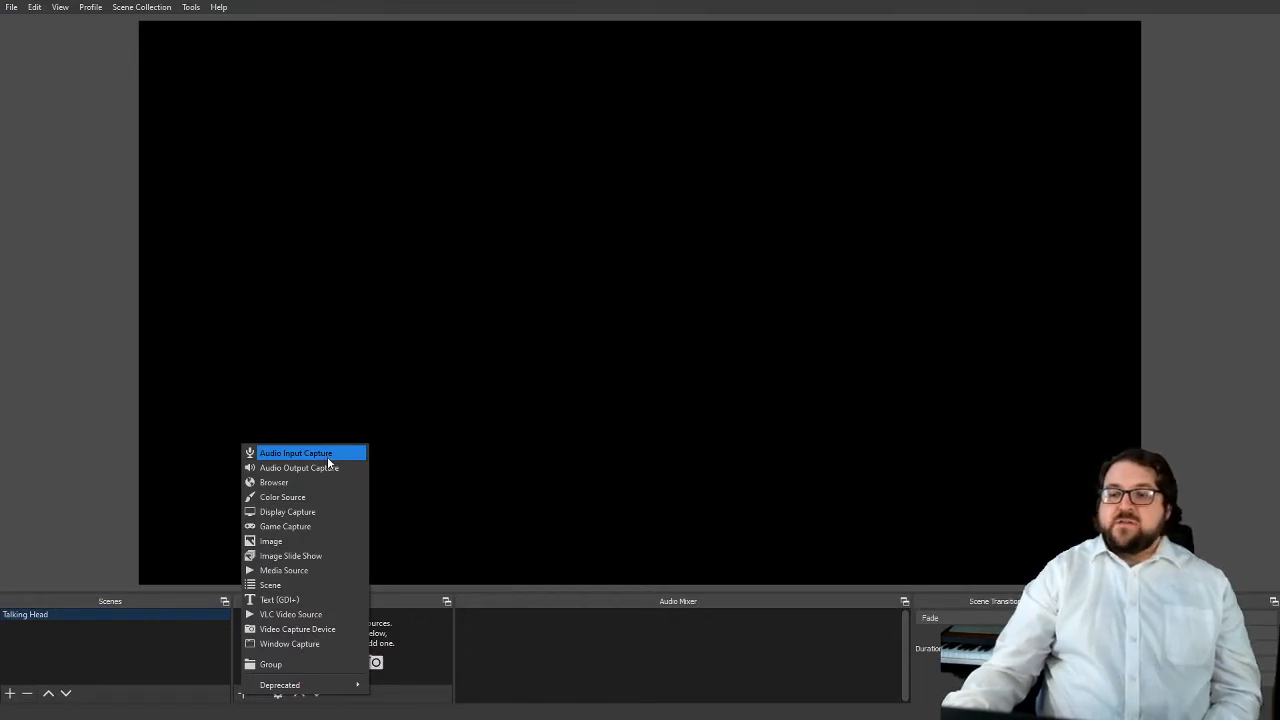
Add an Audio Input Capture source named "Line in" with the device Line In (Realtek(R) Audio)
{"action": "left_click", "coordinate": [185, 90]}
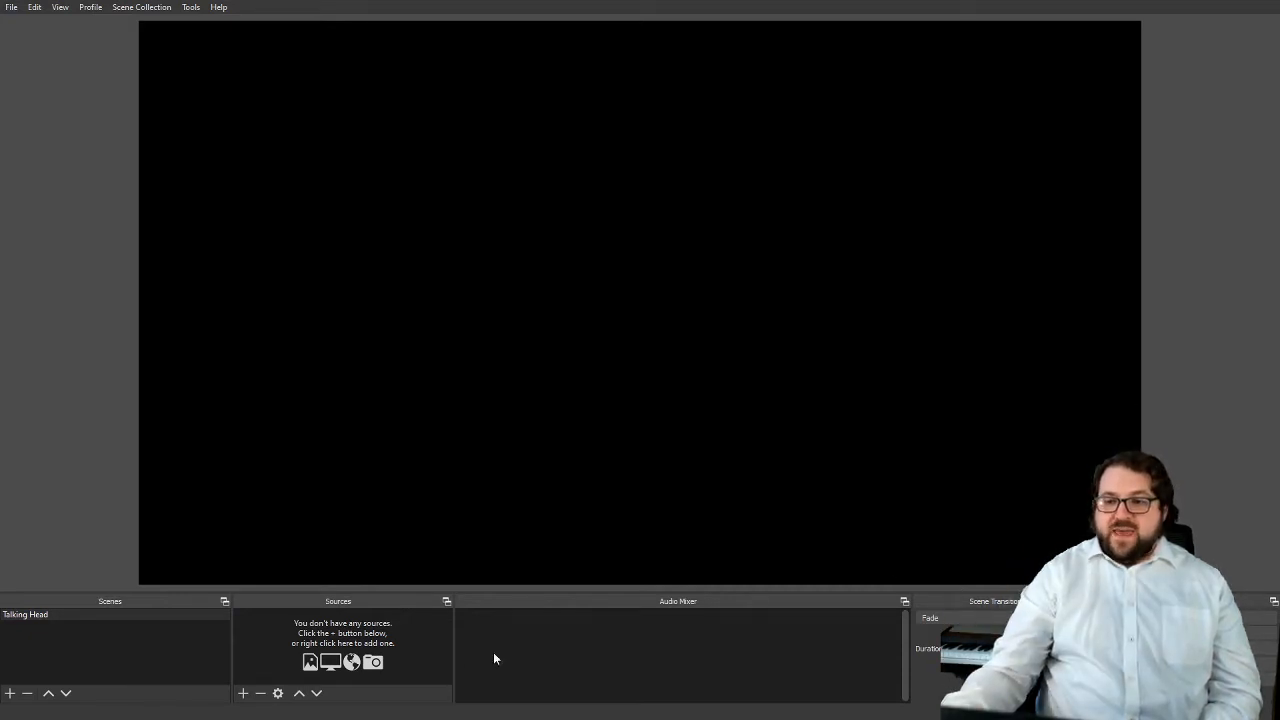
{"action": "left_click", "coordinate": [242, 693]}
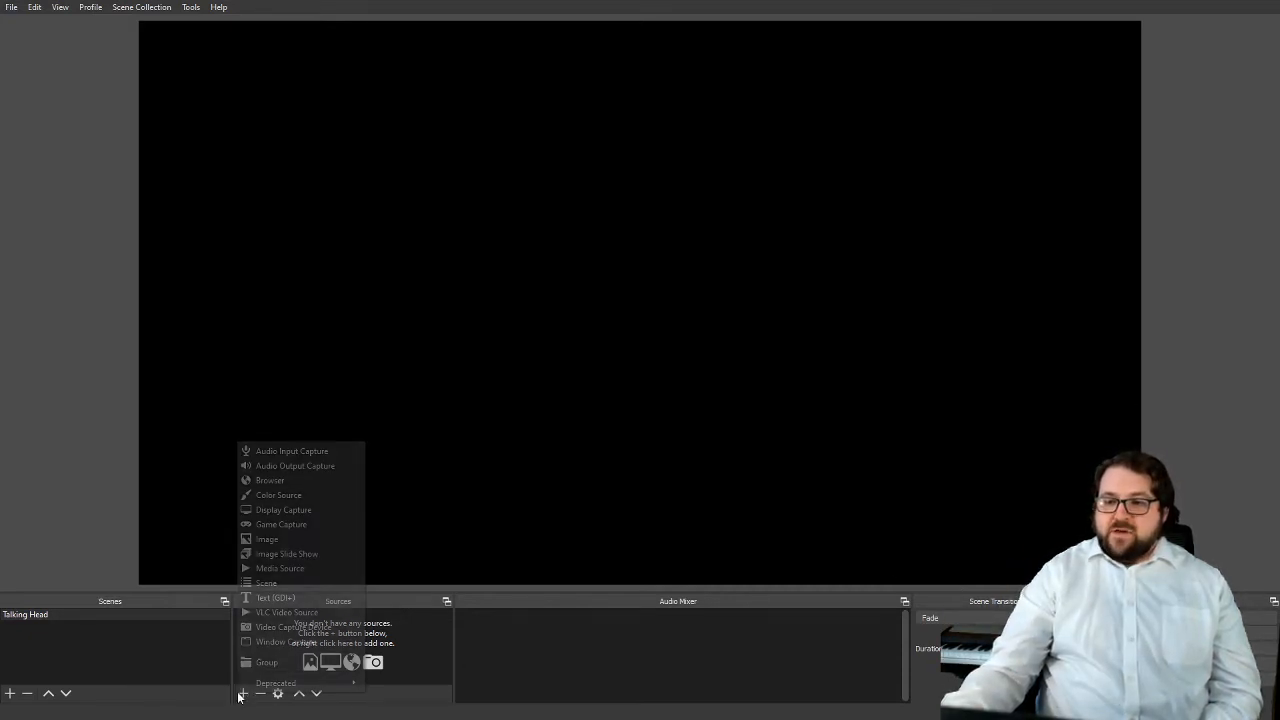
{"action": "left_click", "coordinate": [271, 452]}
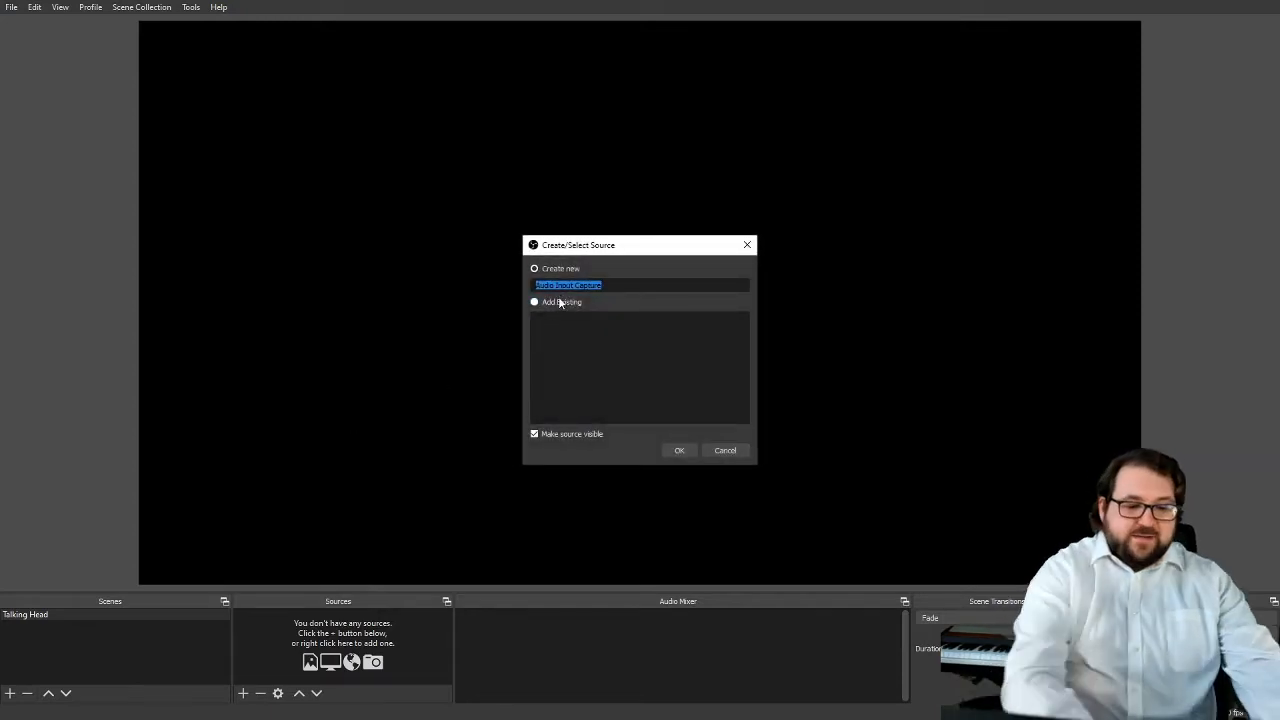
{"action": "type", "text": "Line in"}
{"action": "key", "text": "Return"}
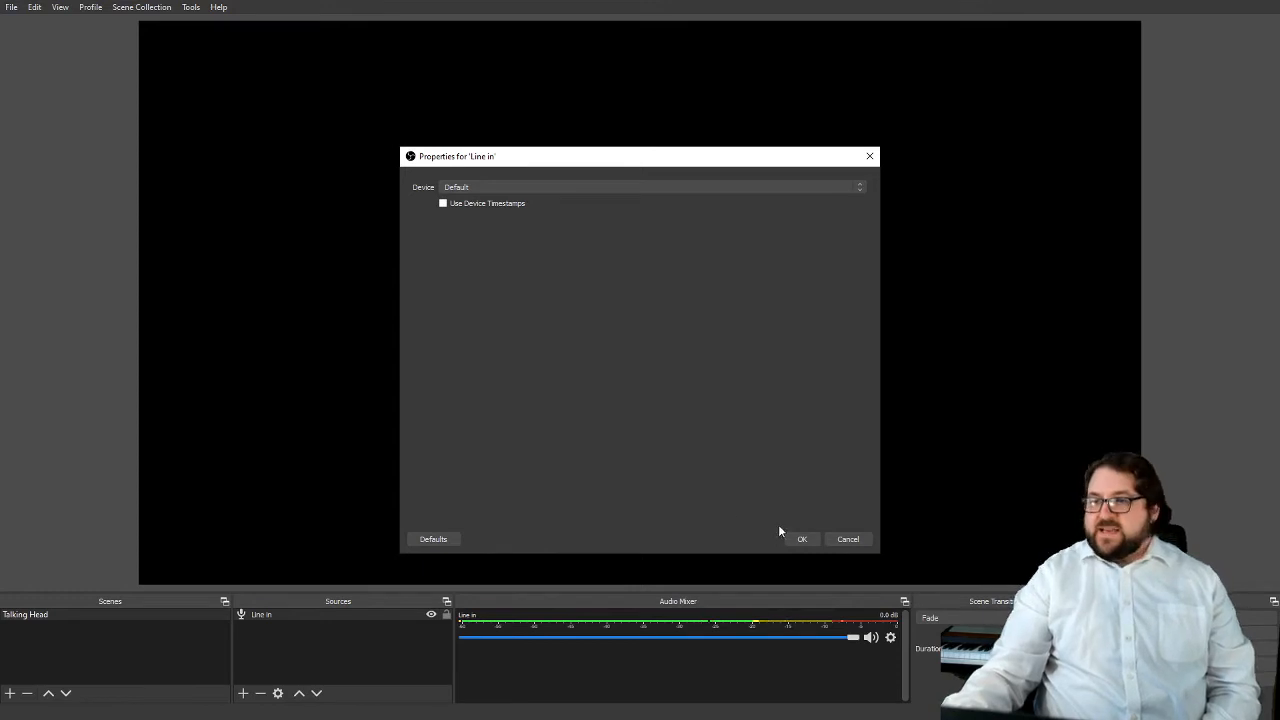
{"action": "left_click", "coordinate": [494, 187]}
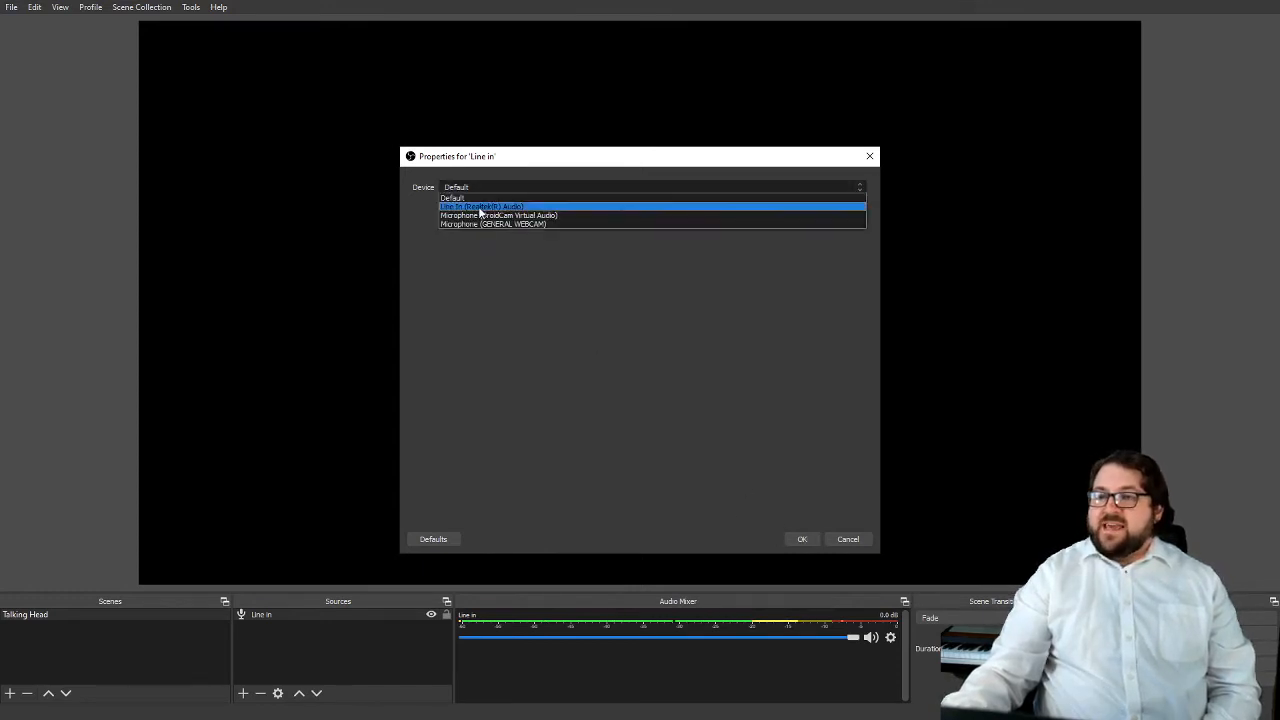
{"action": "left_click", "coordinate": [485, 206]}
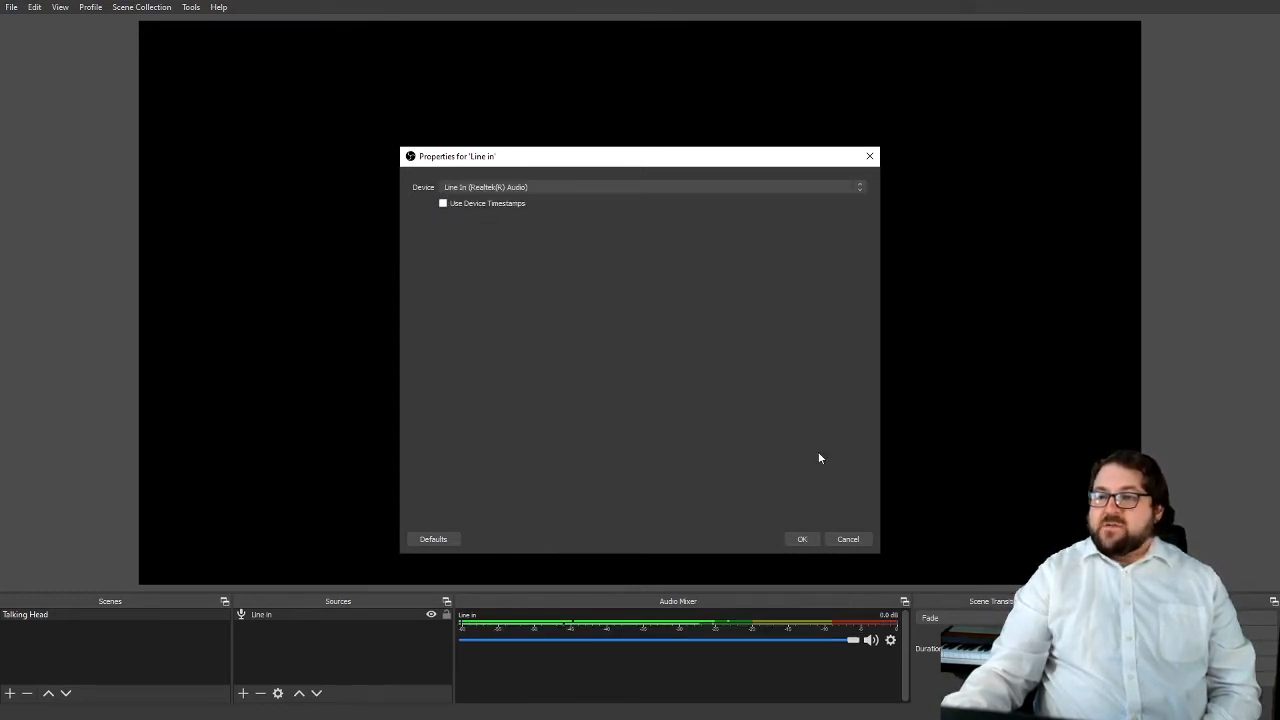
{"action": "left_click", "coordinate": [801, 539]}
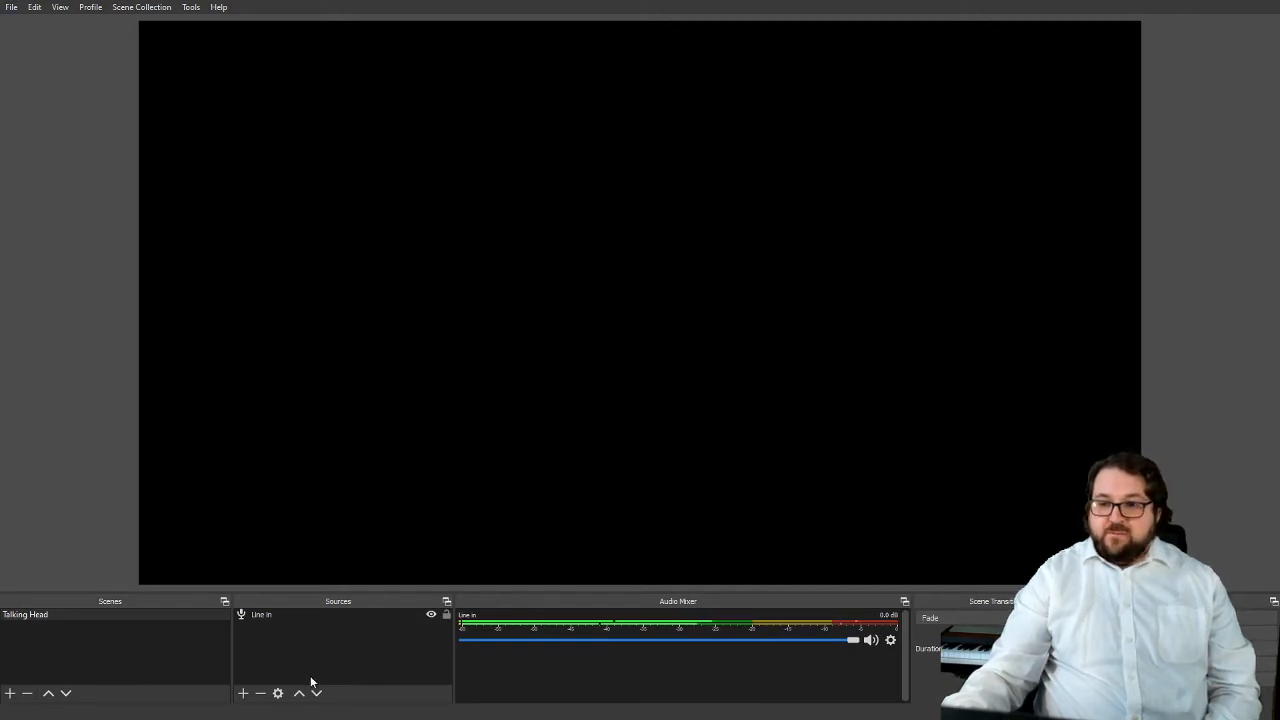
Add a Video Capture Device source named "Droid Cam" that uses DroidCam Source 3 with its default settings
{"action": "left_click", "coordinate": [243, 693]}
{"action": "left_click", "coordinate": [300, 630]}
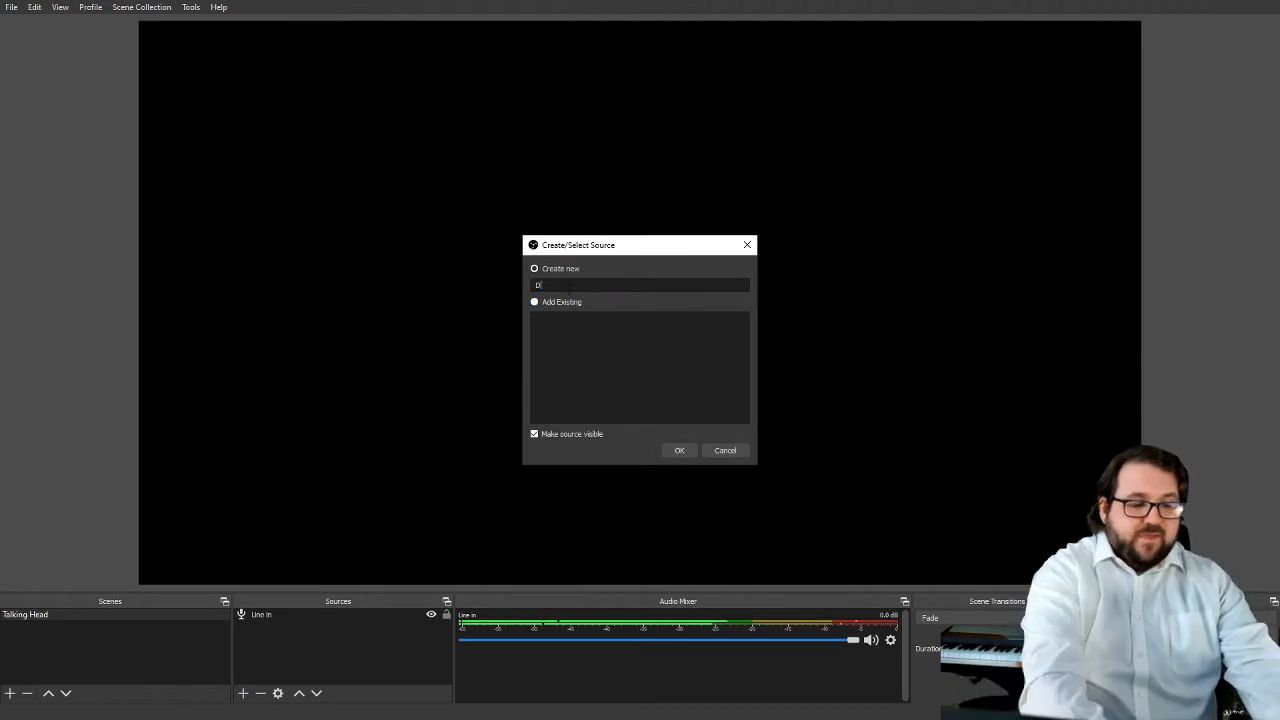
{"action": "type", "text": "Droid Cam"}
{"action": "key", "text": "Return"}
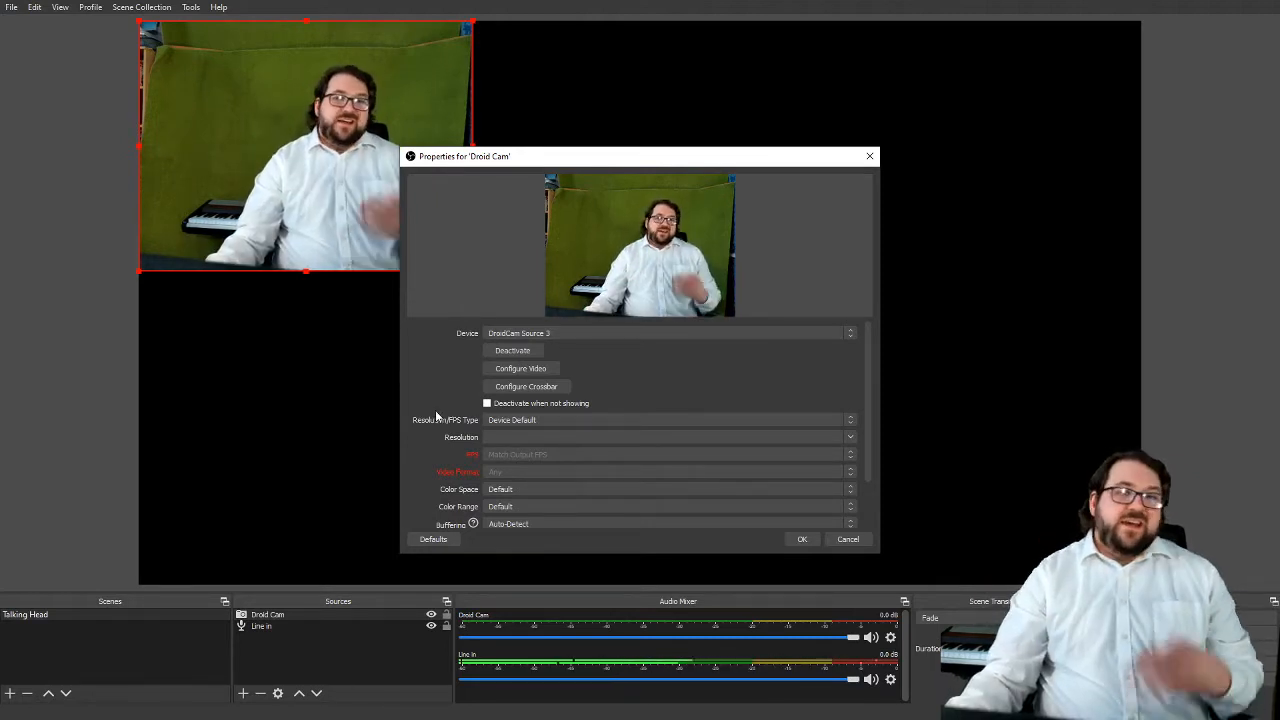
{"action": "left_click", "coordinate": [812, 541]}
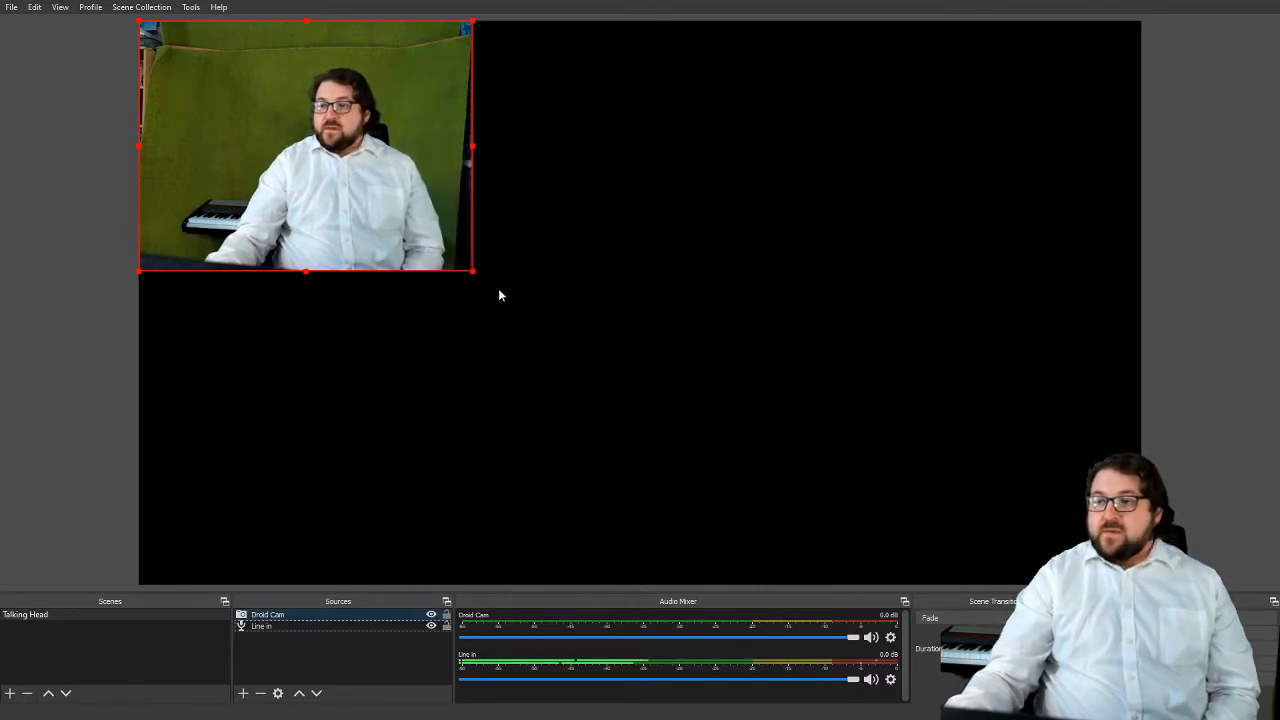
Enlarge the Droid Cam video to the full canvas height, crop out everything beyond the green screen, and place it around the canvas centre
{"action": "left_click_drag", "start_coordinate": [472, 277], "coordinate": [891, 508]}
{"action": "left_click_drag", "start_coordinate": [544, 412], "coordinate": [633, 415]}
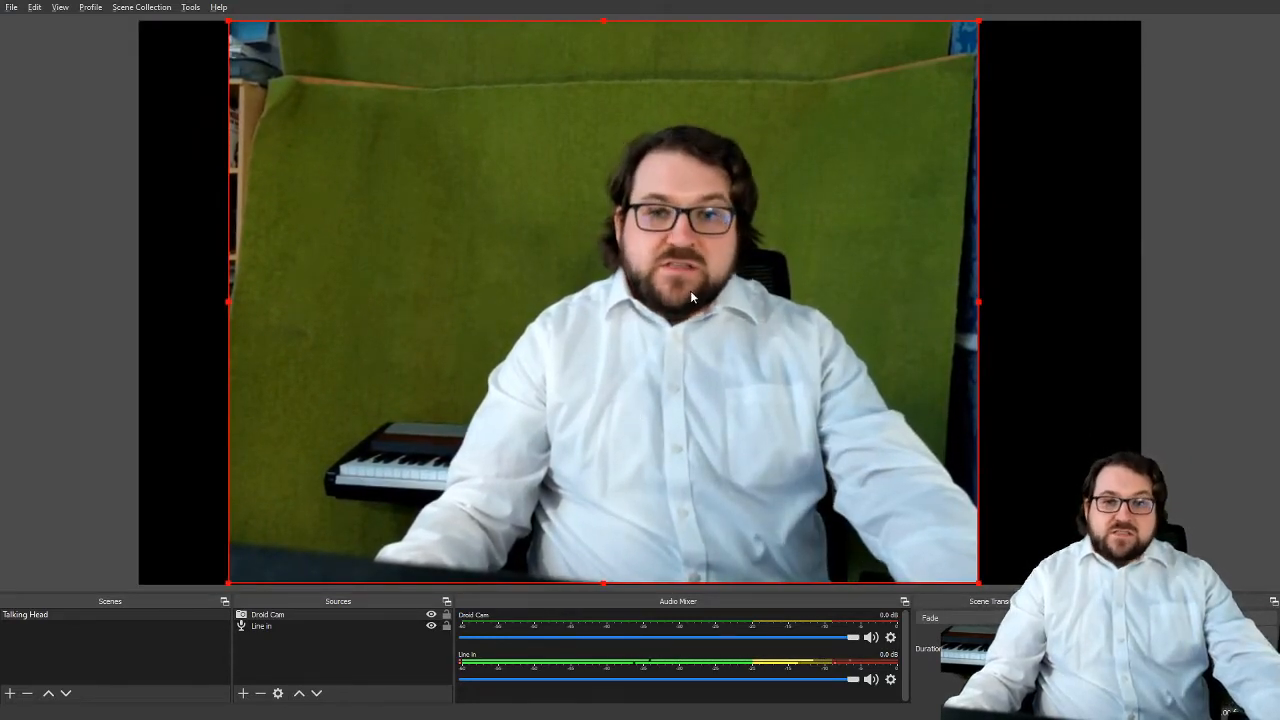
{"action": "left_click_drag", "start_coordinate": [977, 21], "coordinate": [946, 100]}
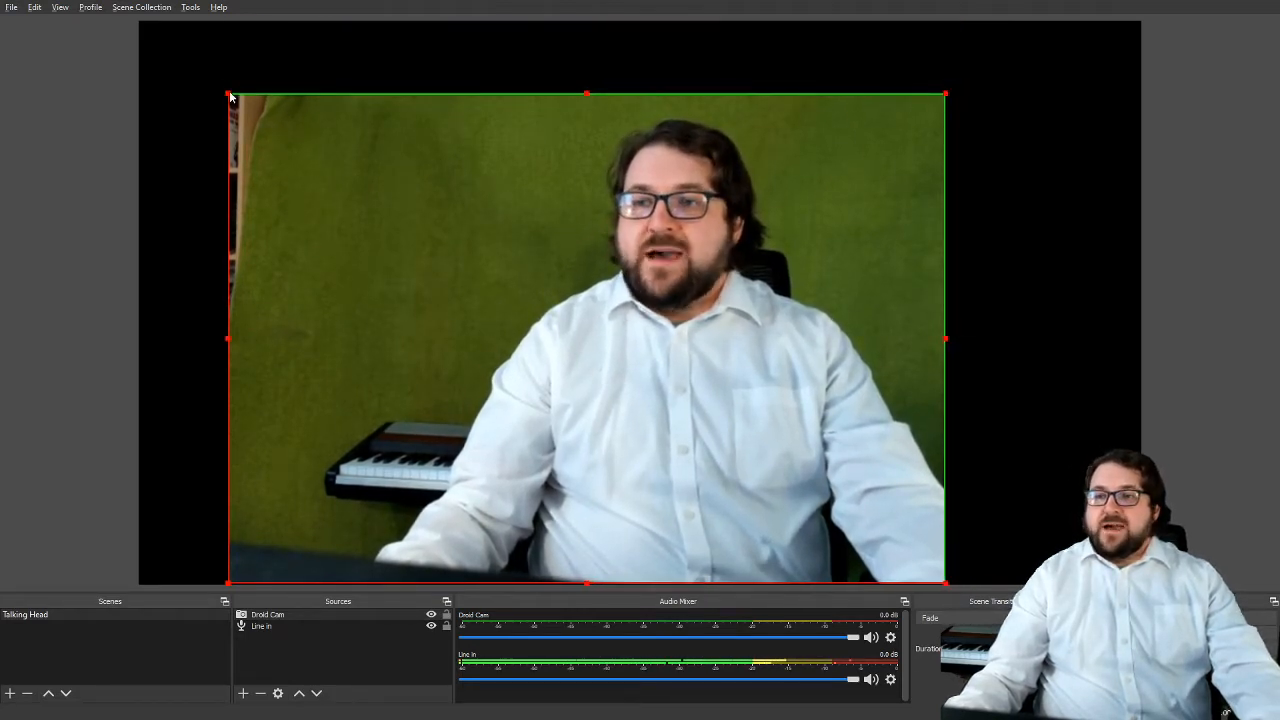
{"action": "left_click_drag", "start_coordinate": [229, 95], "coordinate": [200, 29]}
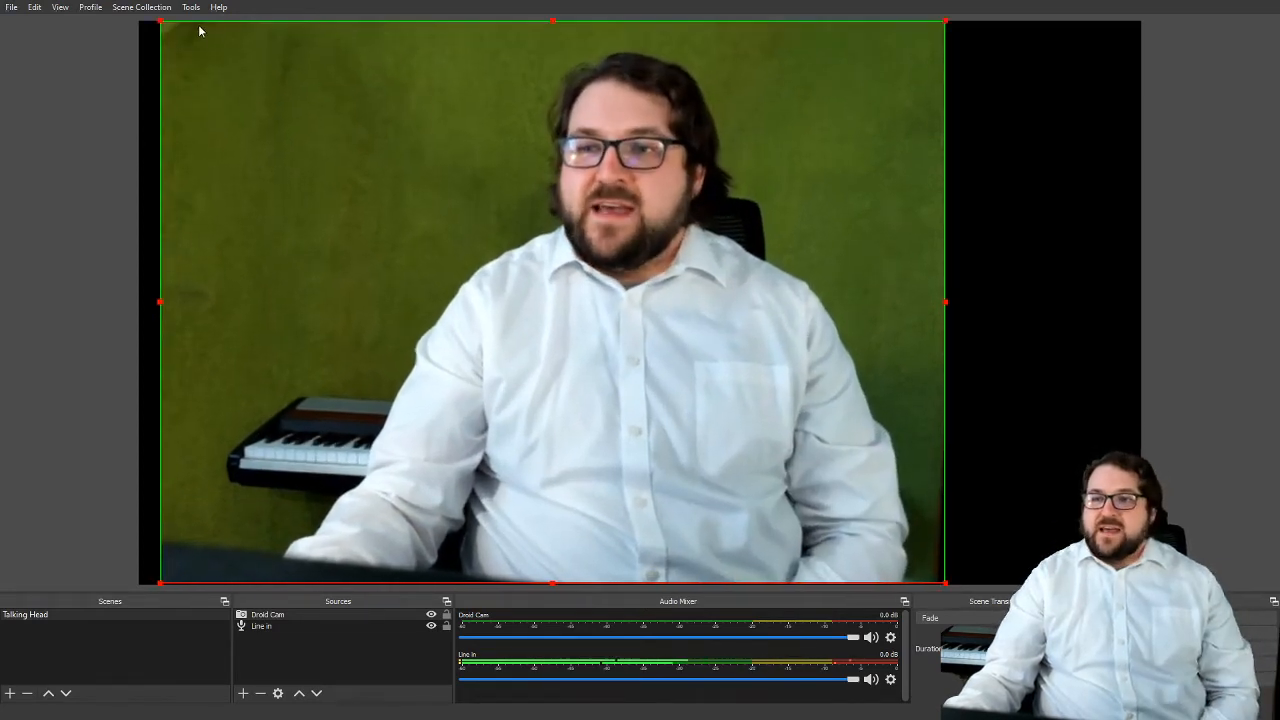
{"action": "left_click_drag", "start_coordinate": [394, 201], "coordinate": [478, 204]}
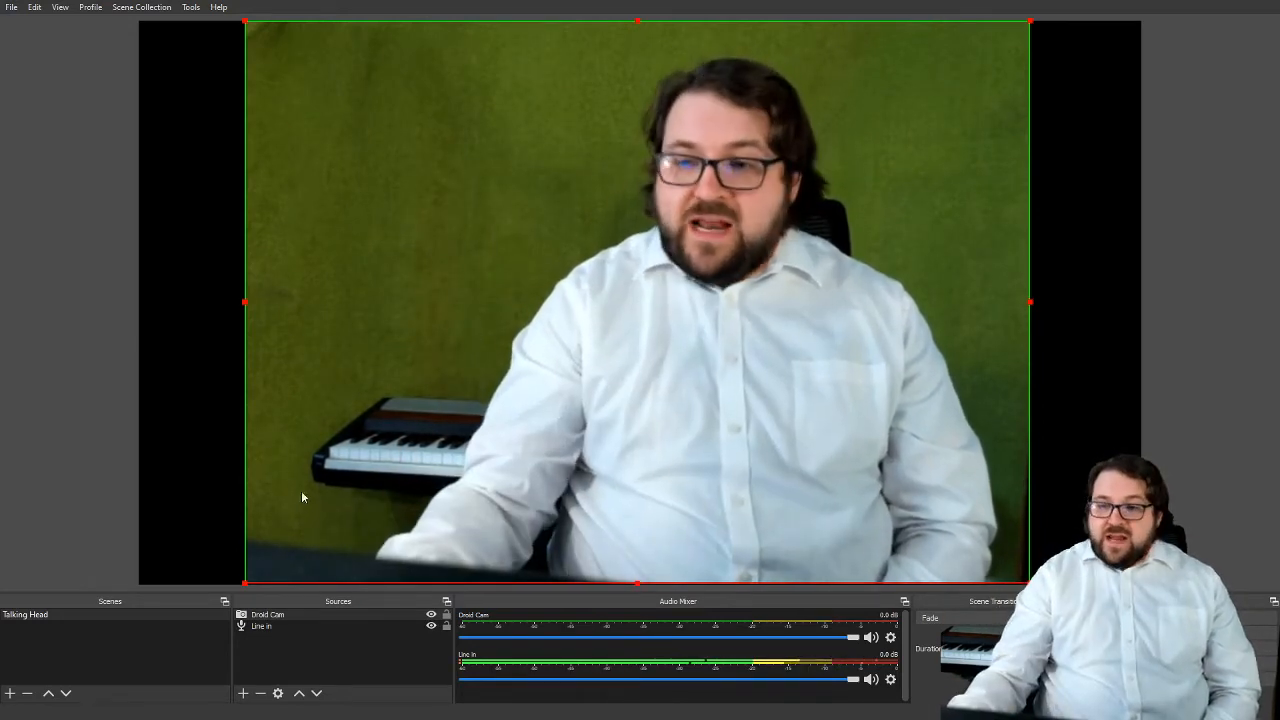
Add a Chroma Key effect filter with the default name to the Droid Cam source
{"action": "left_click", "coordinate": [281, 619]}
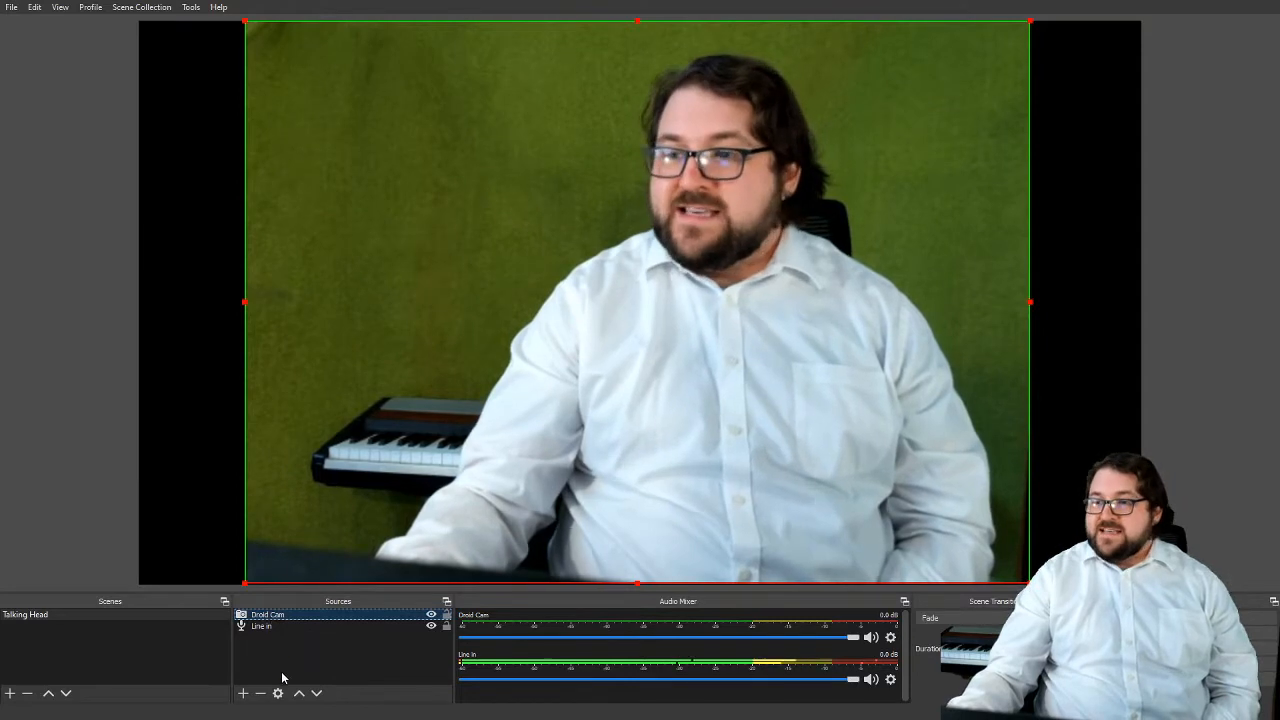
{"action": "left_click", "coordinate": [242, 694]}
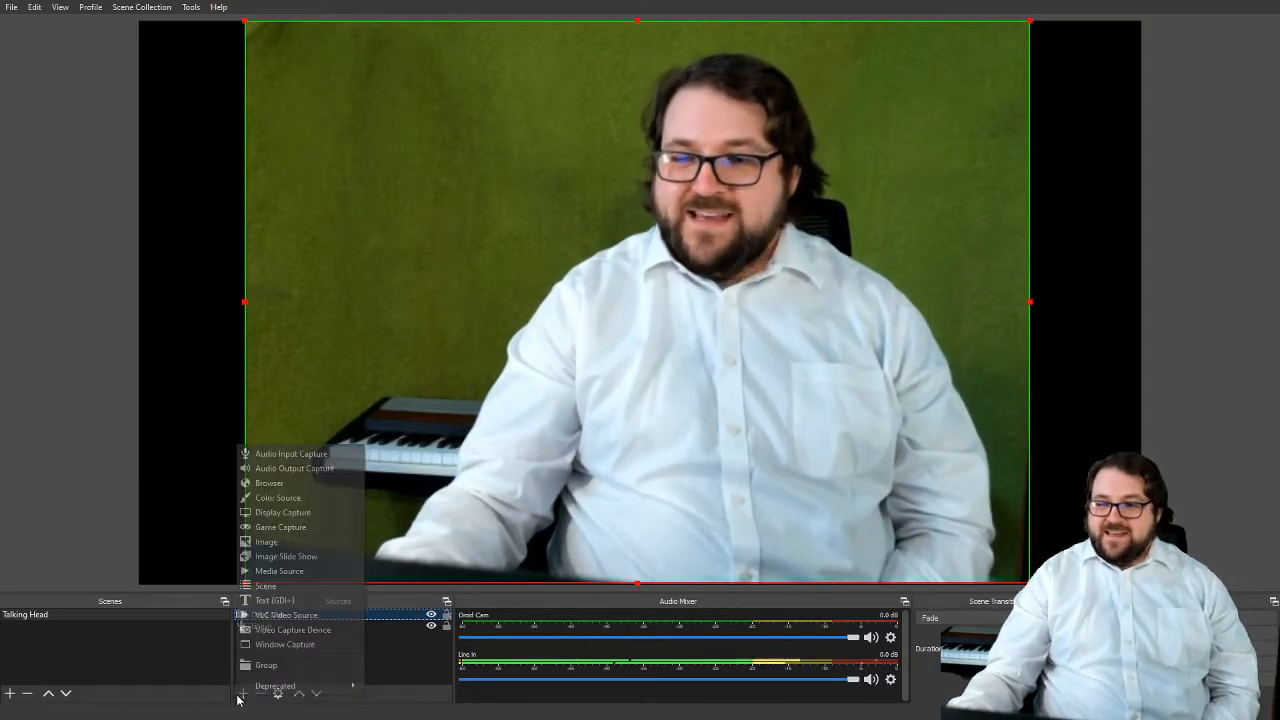
{"action": "key", "text": "Escape"}
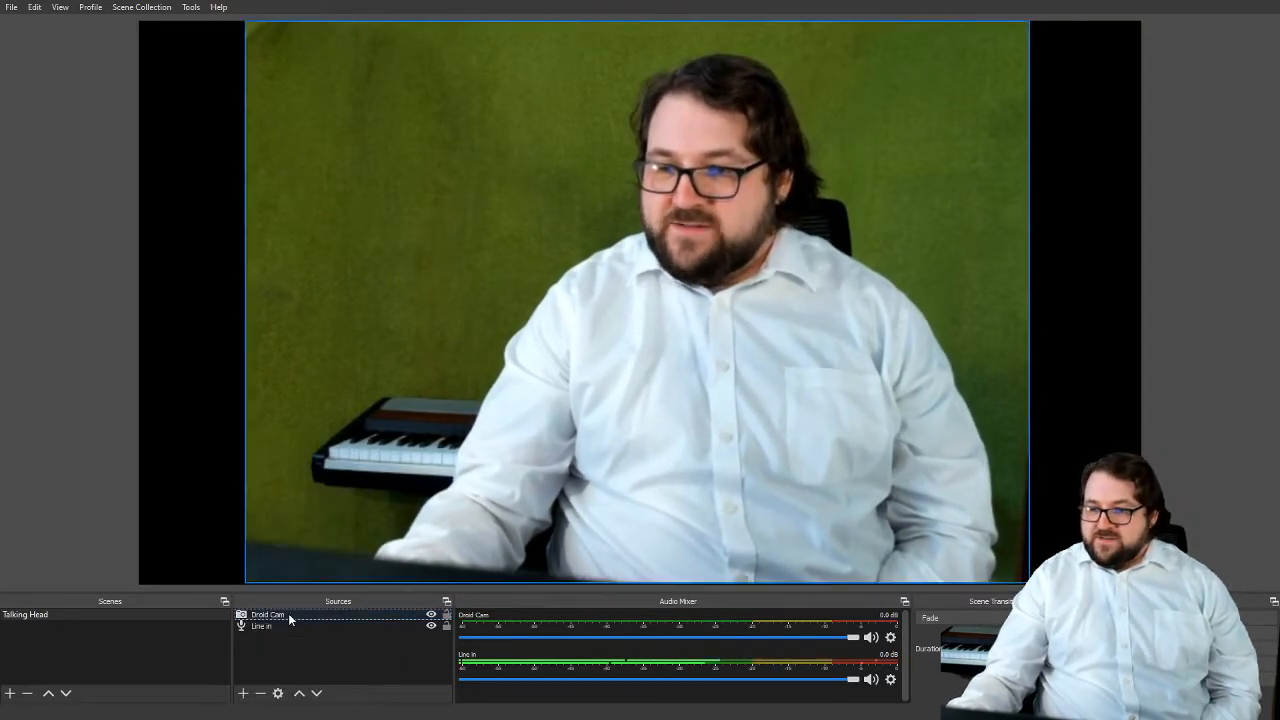
{"action": "right_click", "coordinate": [300, 617]}
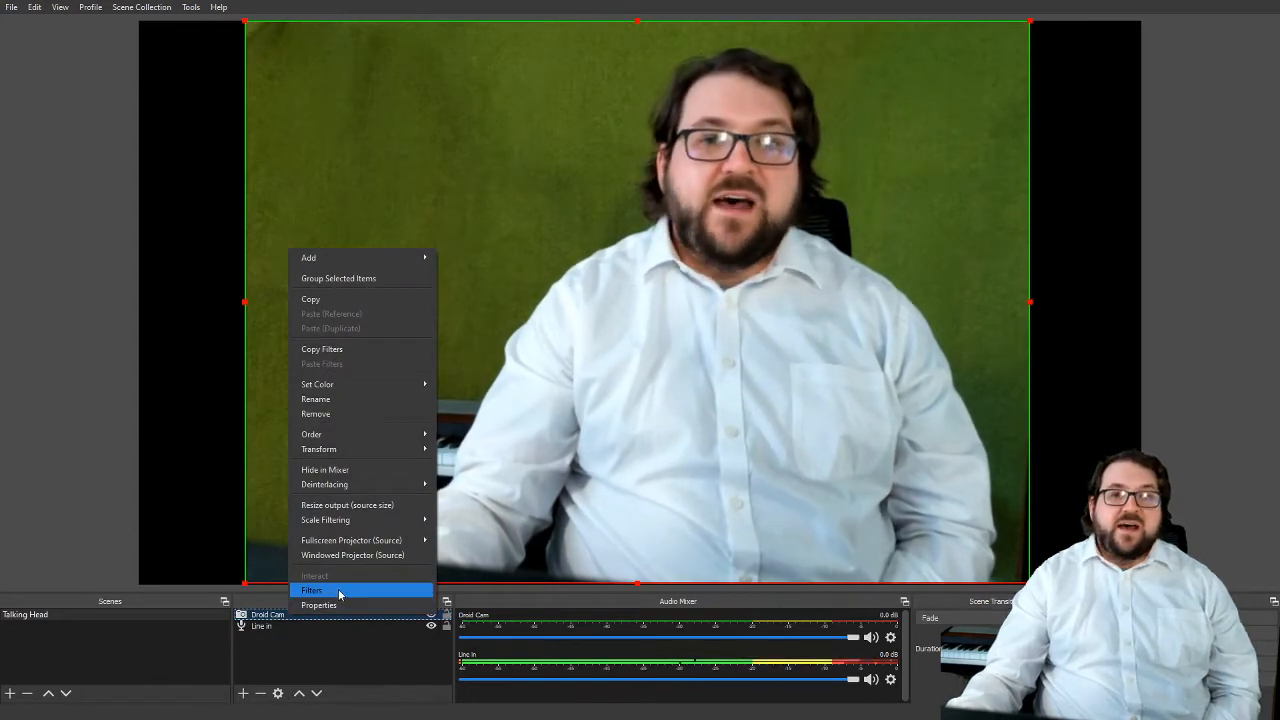
{"action": "left_click", "coordinate": [339, 592]}
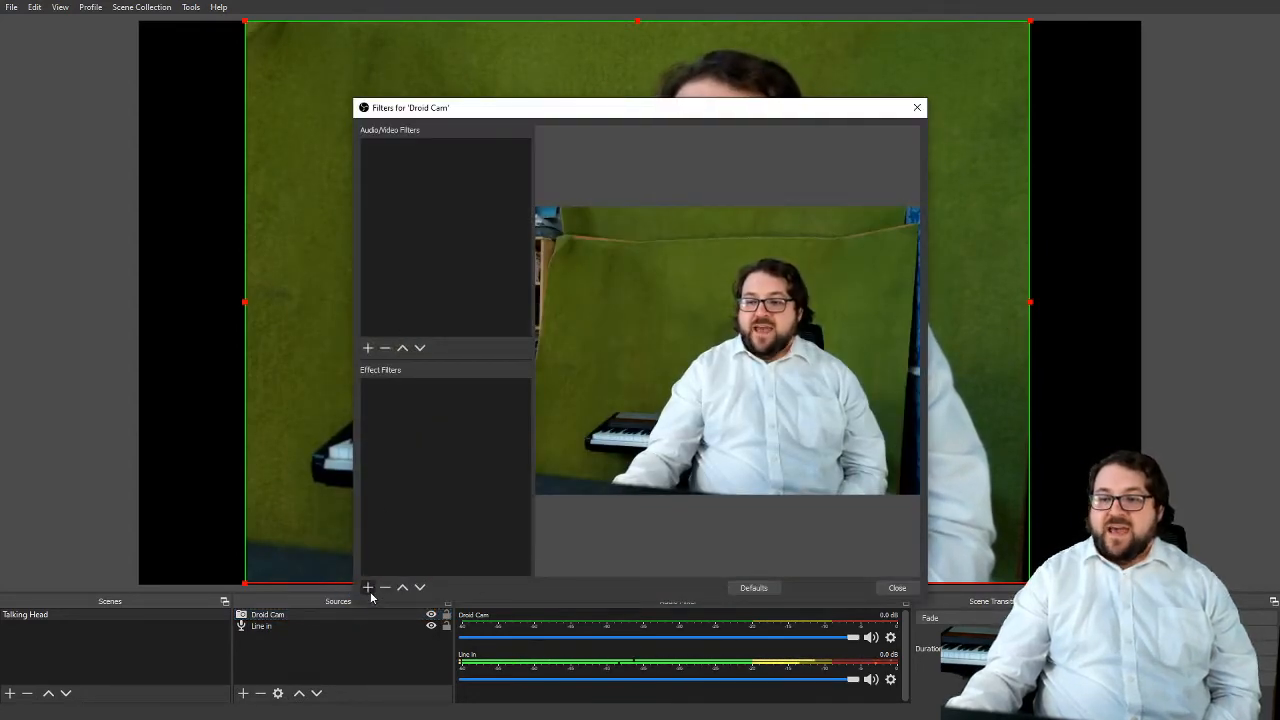
{"action": "left_click", "coordinate": [368, 588]}
{"action": "left_click", "coordinate": [426, 438]}
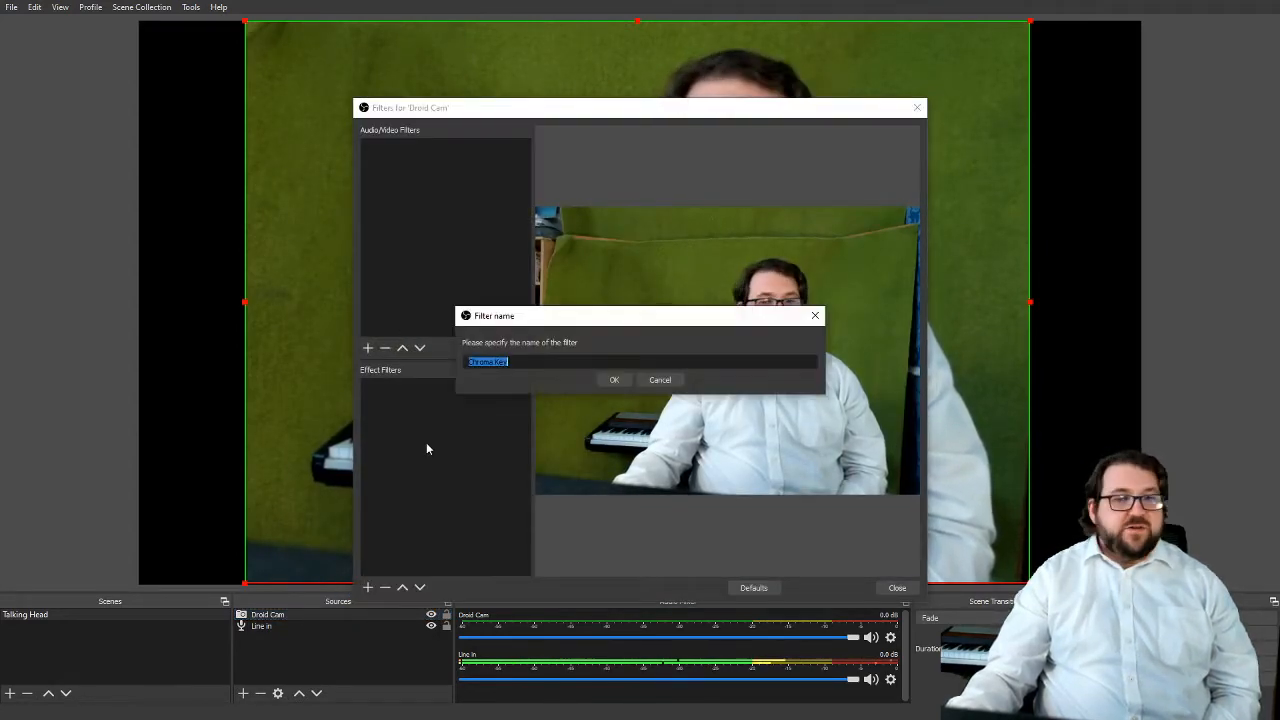
{"action": "left_click", "coordinate": [614, 379]}
Set the Chroma Key filter's key color type to Custom and lower similarity and smoothness to 1
{"action": "left_click", "coordinate": [689, 424]}
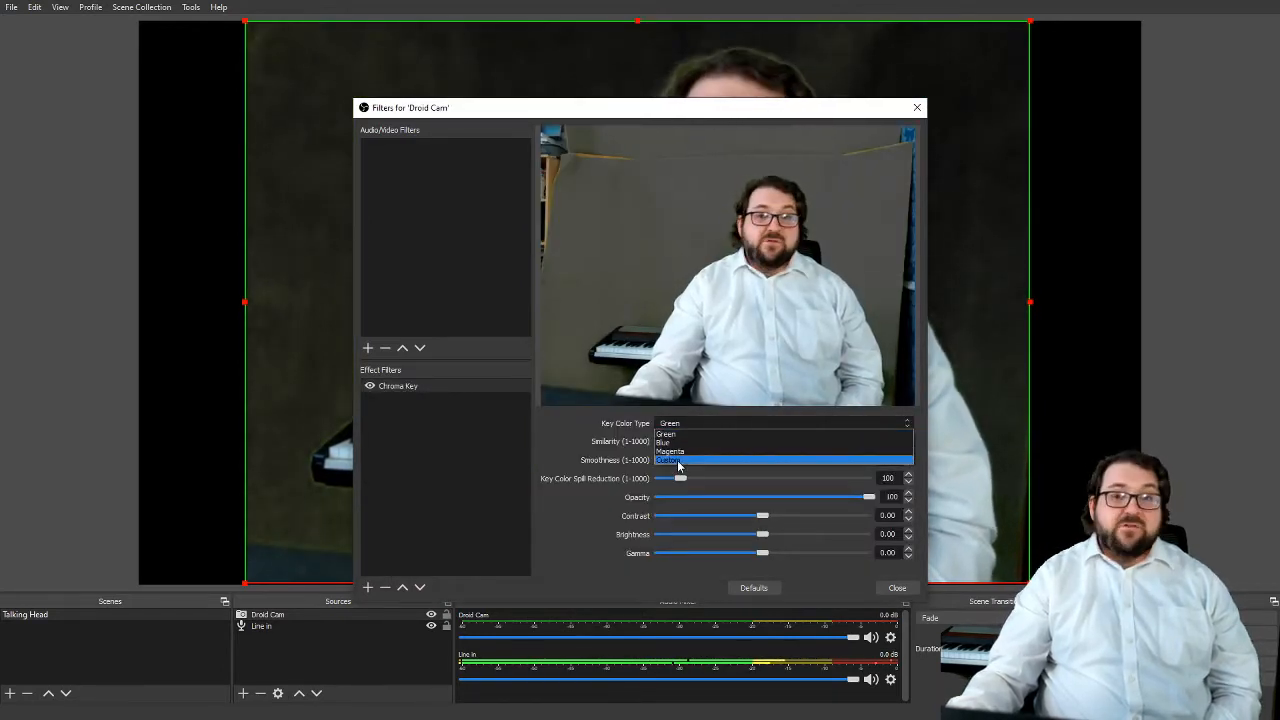
{"action": "left_click", "coordinate": [678, 461]}
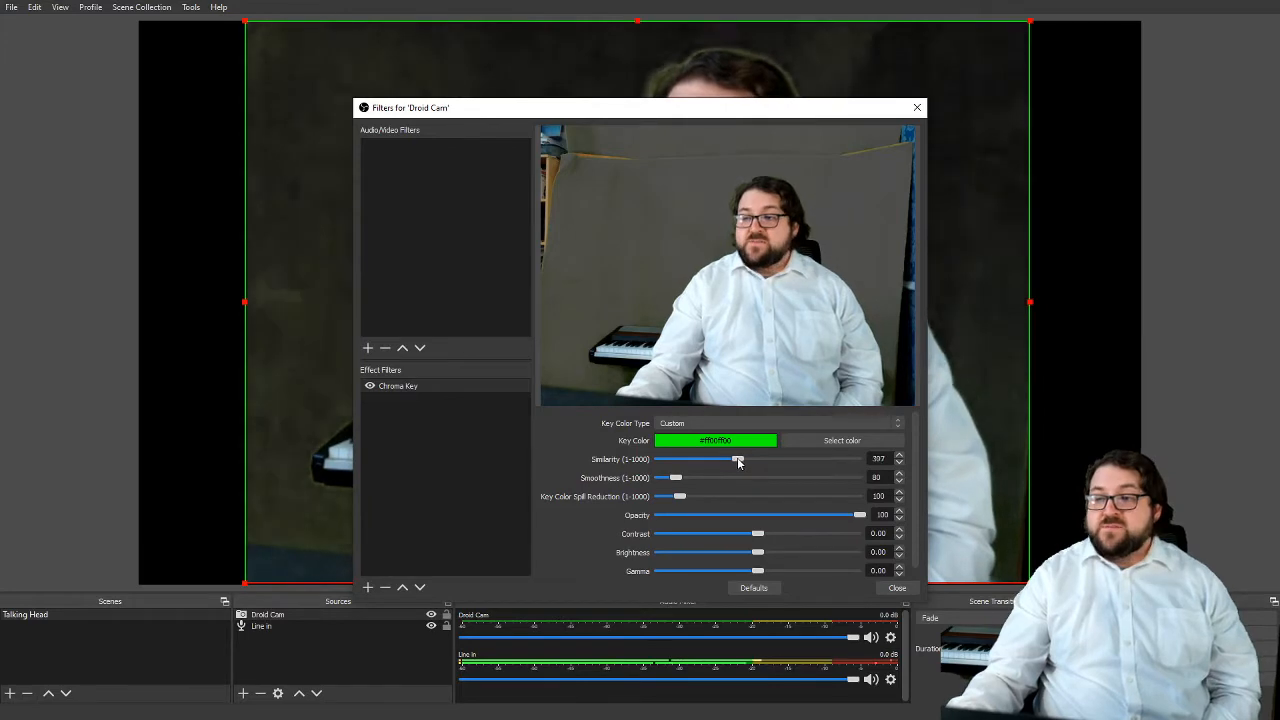
{"action": "left_click_drag", "start_coordinate": [738, 461], "coordinate": [613, 461]}
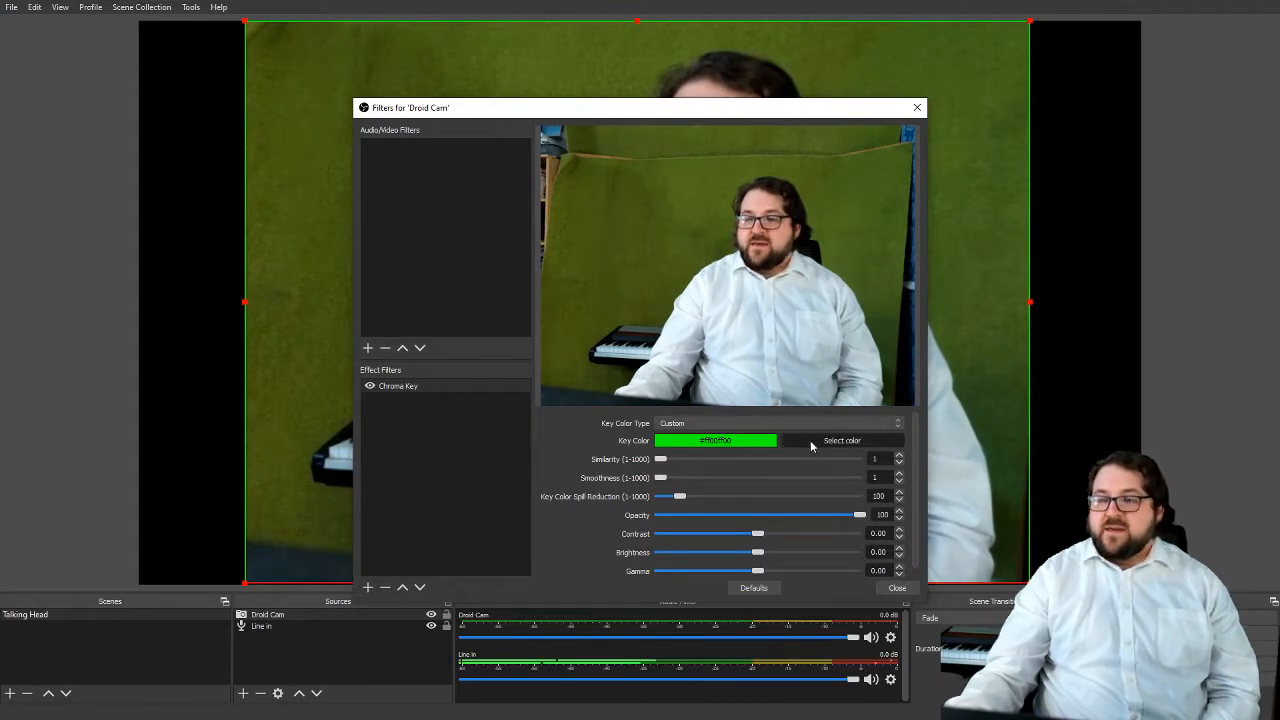
Sample the green backdrop in the canvas preview as the custom key color, #455211
{"action": "left_click", "coordinate": [812, 441]}
{"action": "left_click", "coordinate": [550, 357]}
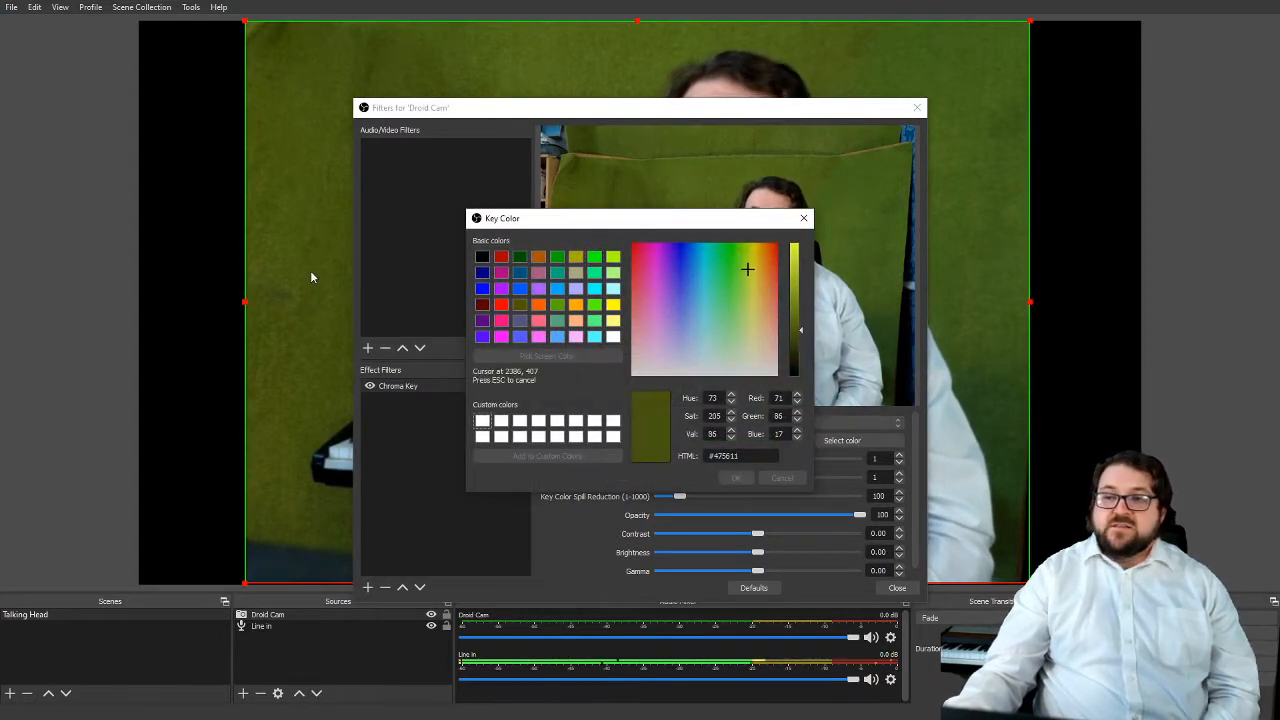
{"action": "left_click", "coordinate": [310, 271]}
{"action": "left_click", "coordinate": [736, 477]}
Set the key color spill reduction to 1 and the similarity to 83, and finish the filter settings
{"action": "left_click_drag", "start_coordinate": [659, 459], "coordinate": [674, 463]}
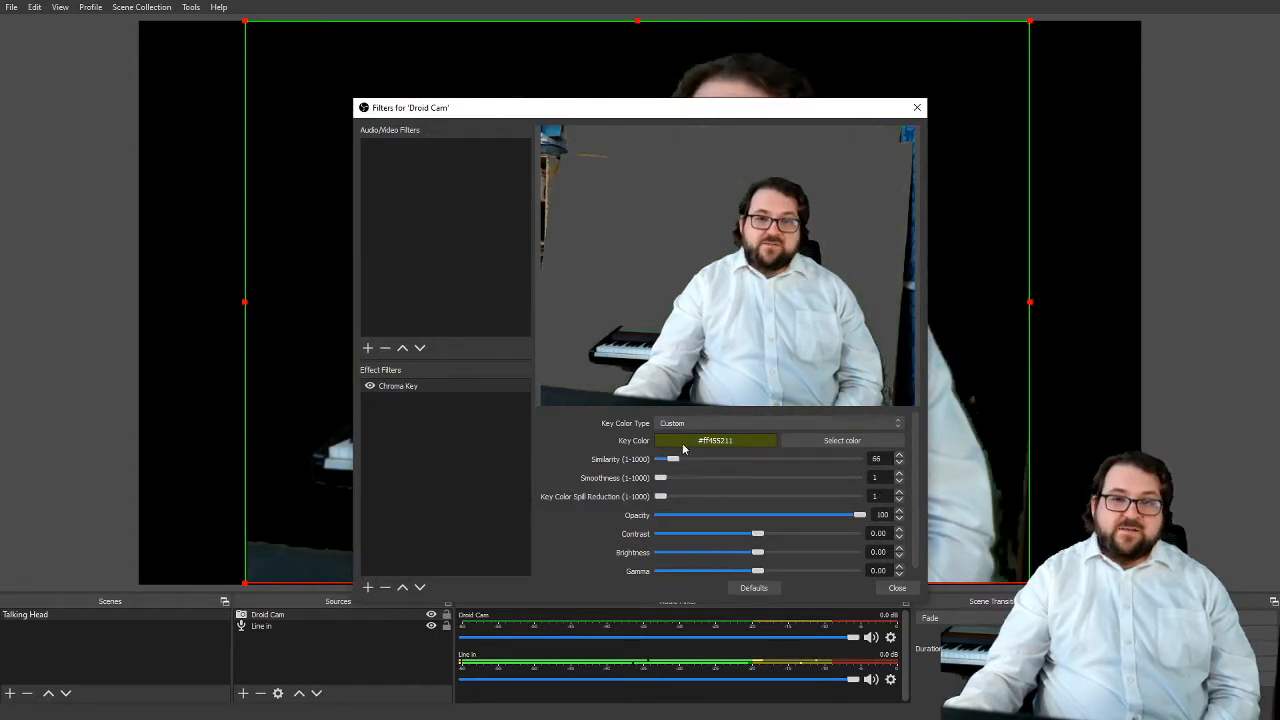
{"action": "left_click_drag", "start_coordinate": [671, 466], "coordinate": [677, 468]}
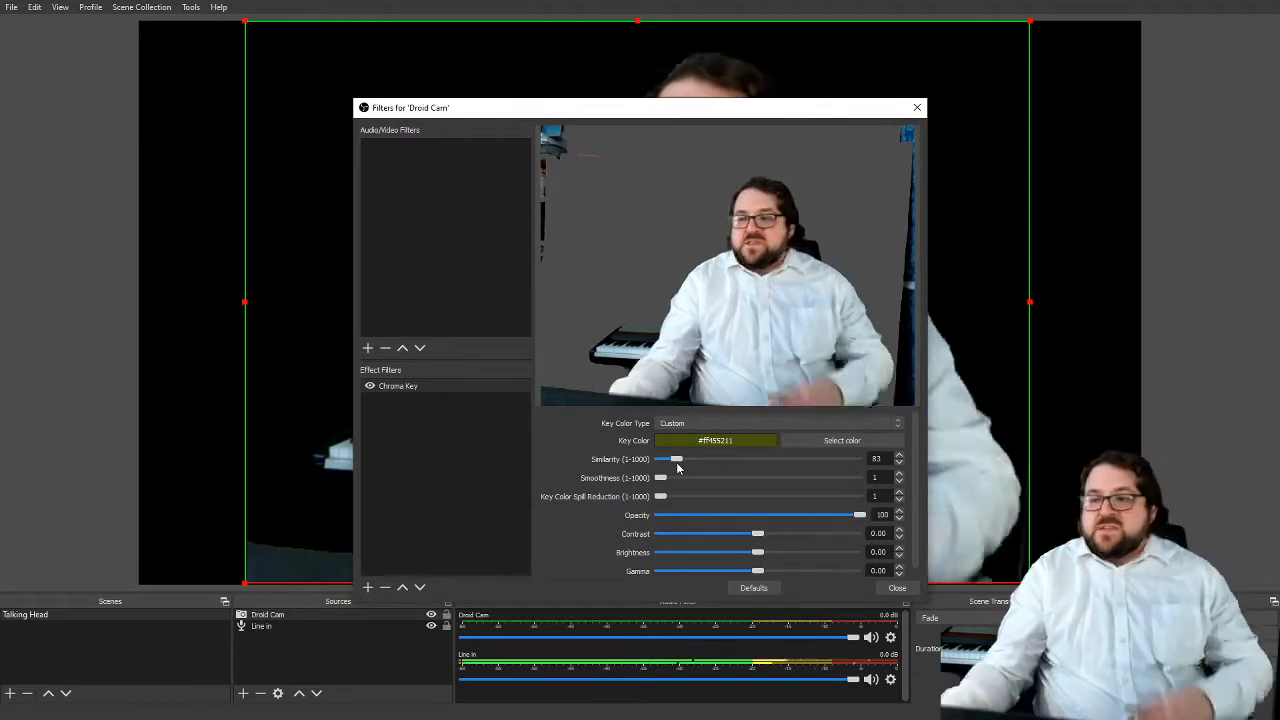
{"action": "left_click", "coordinate": [895, 588]}
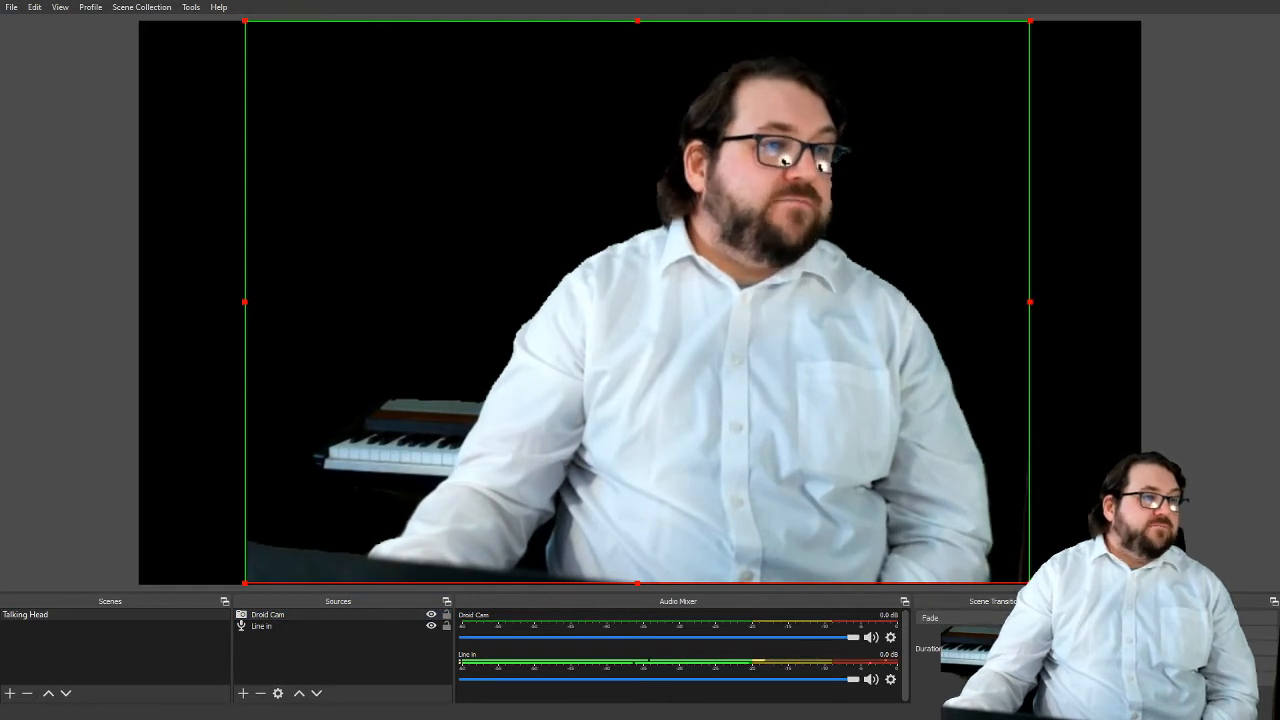
Add the image metal-bars-860x430.jpg, scale it to cover the whole canvas, and place Droid Cam in front of it
{"action": "left_click_drag", "start_coordinate": [412, 663], "coordinate": [290, 655]}
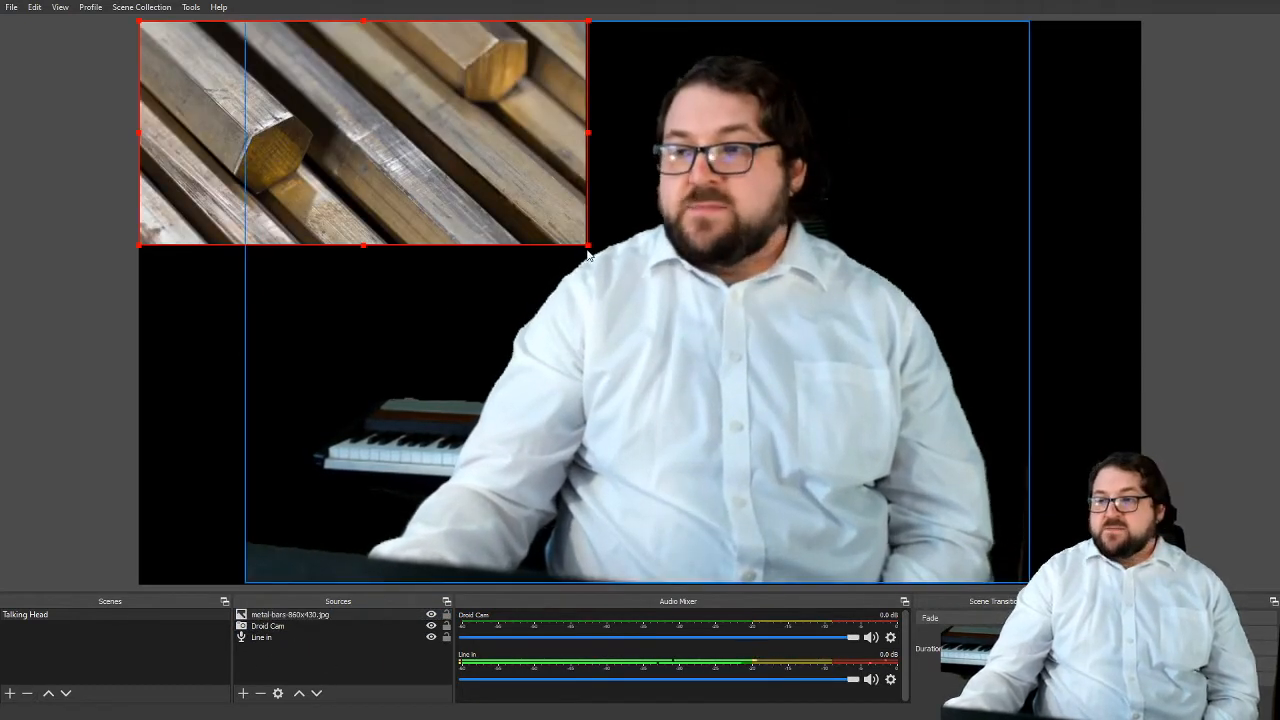
{"action": "left_click_drag", "start_coordinate": [590, 252], "coordinate": [1266, 583]}
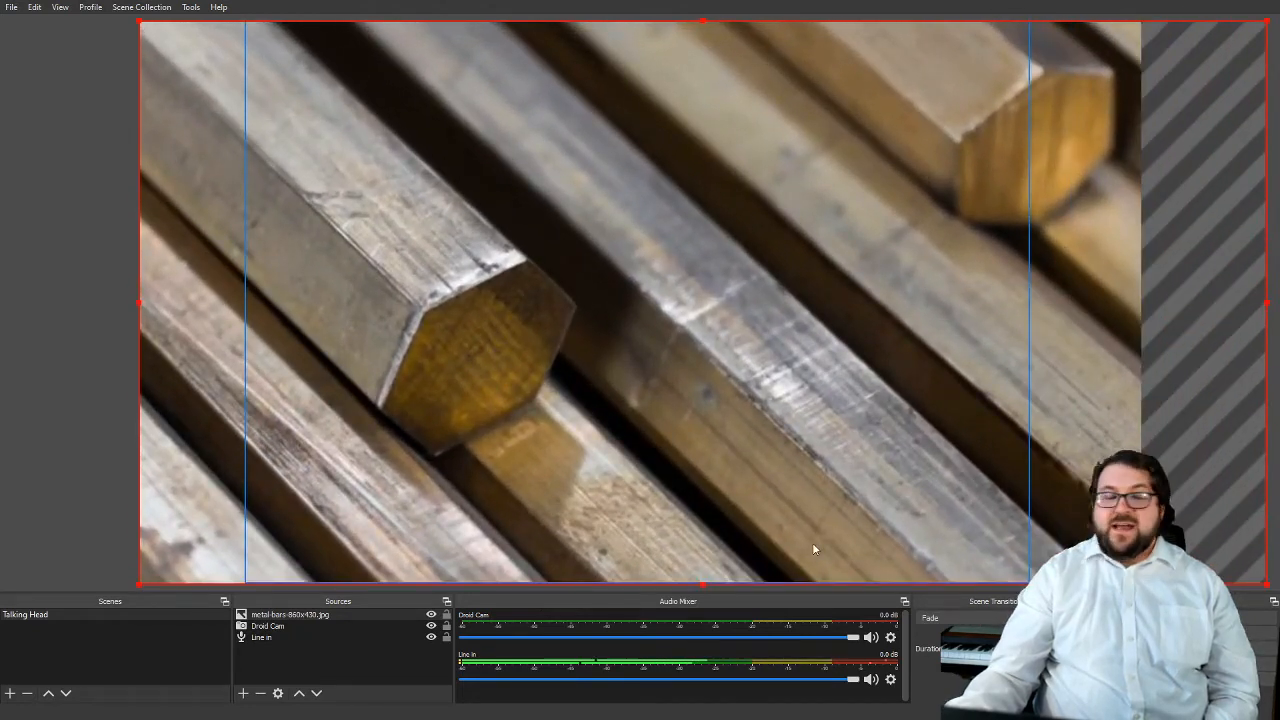
{"action": "left_click", "coordinate": [274, 627]}
{"action": "left_click", "coordinate": [299, 693]}
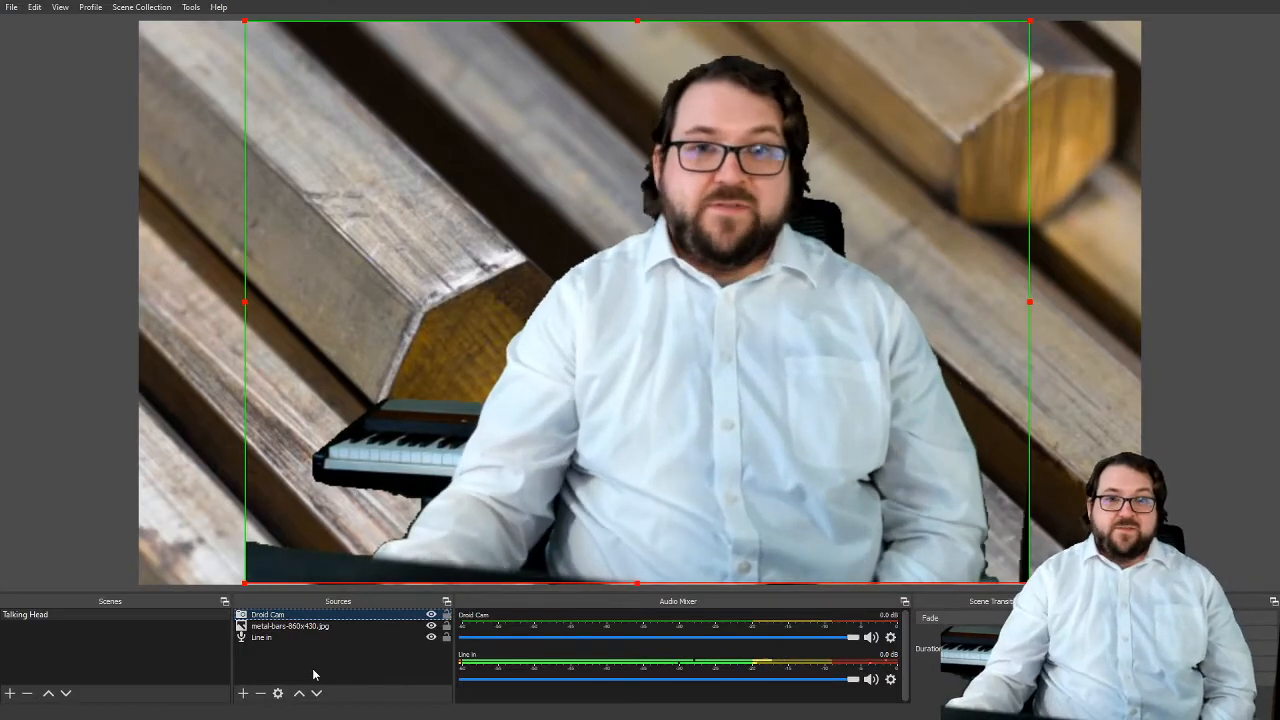
{"action": "left_click", "coordinate": [254, 672]}
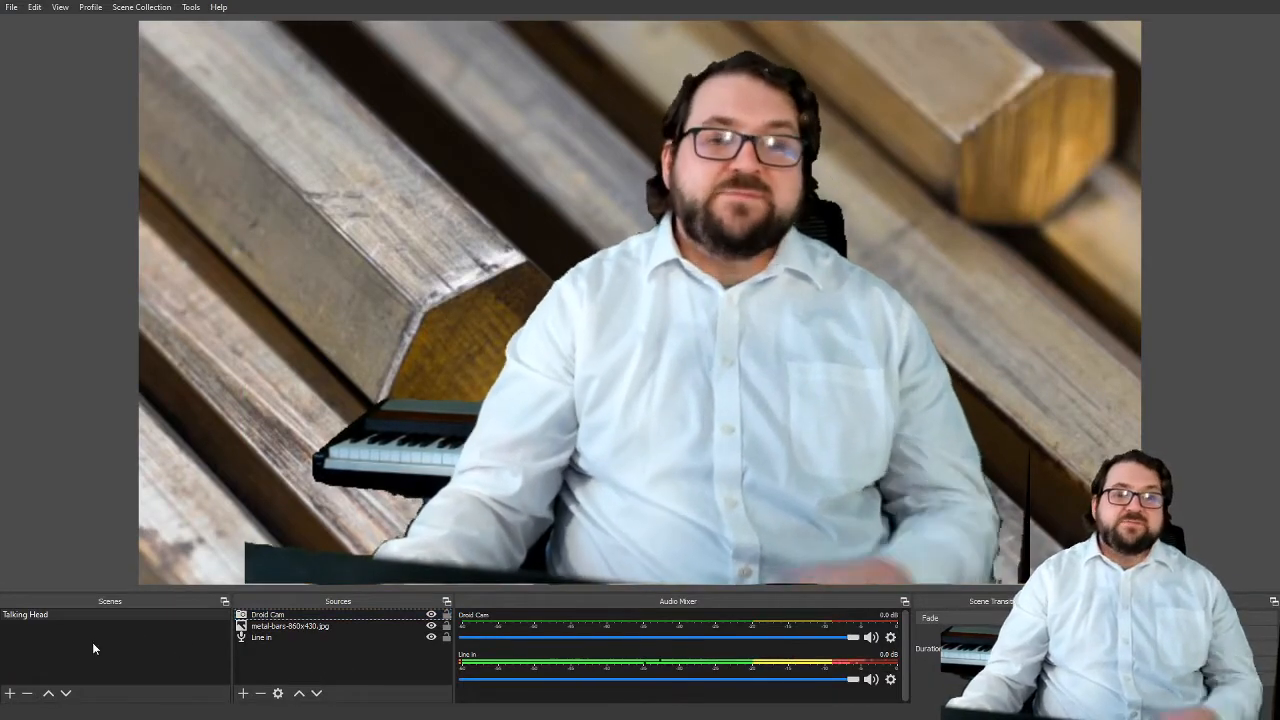
Add a new scene named "Slideds and talking head"
{"action": "left_click", "coordinate": [10, 693]}
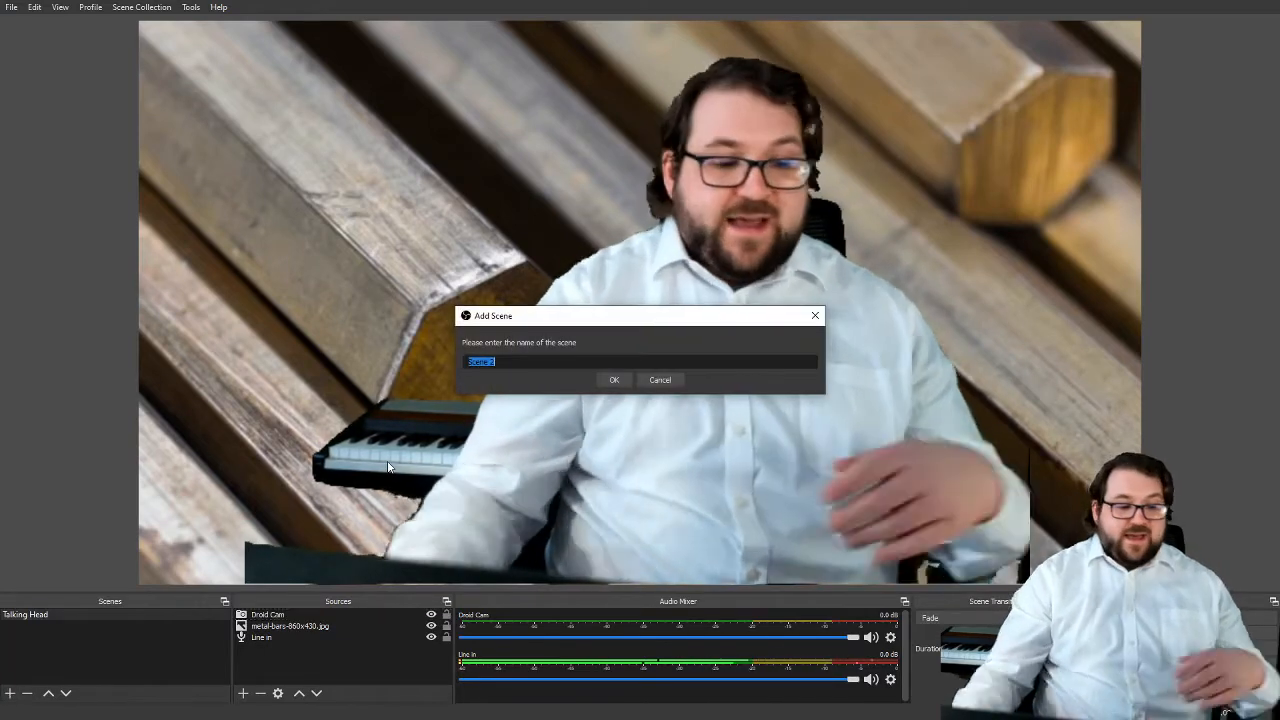
{"action": "type", "text": "Slideds and t"}
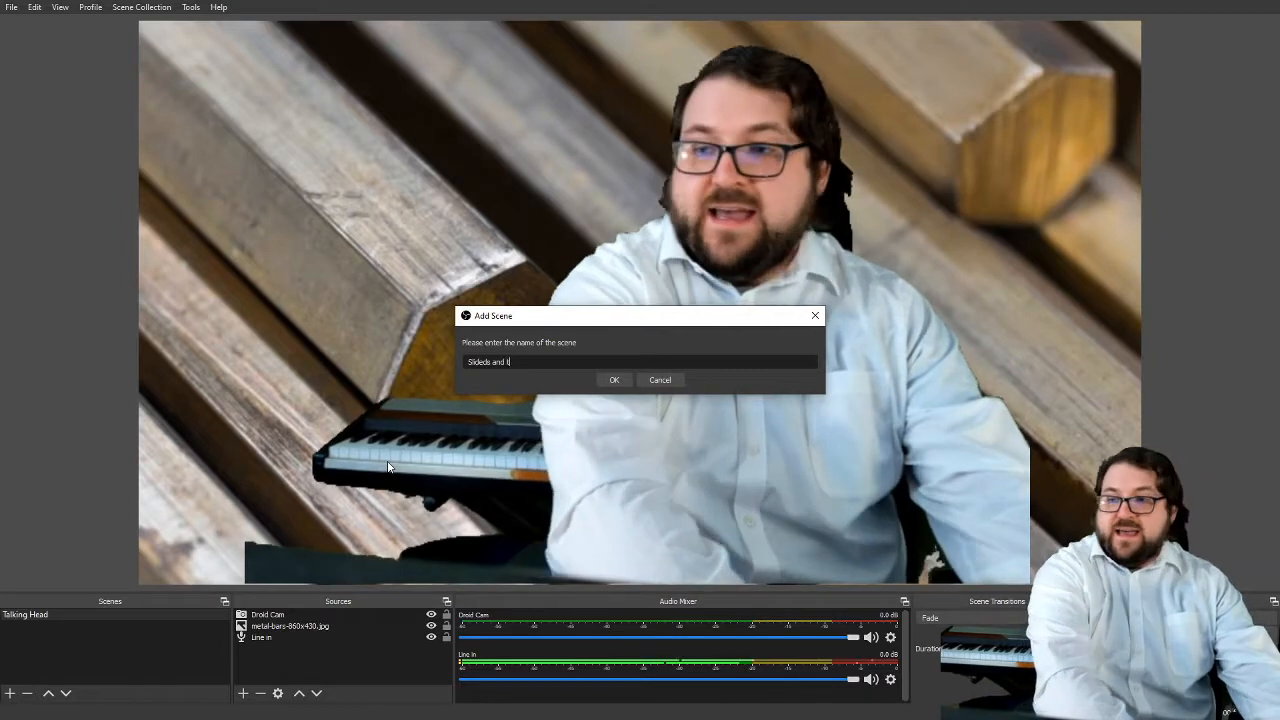
{"action": "type", "text": "alking head"}
{"action": "key", "text": "Return"}
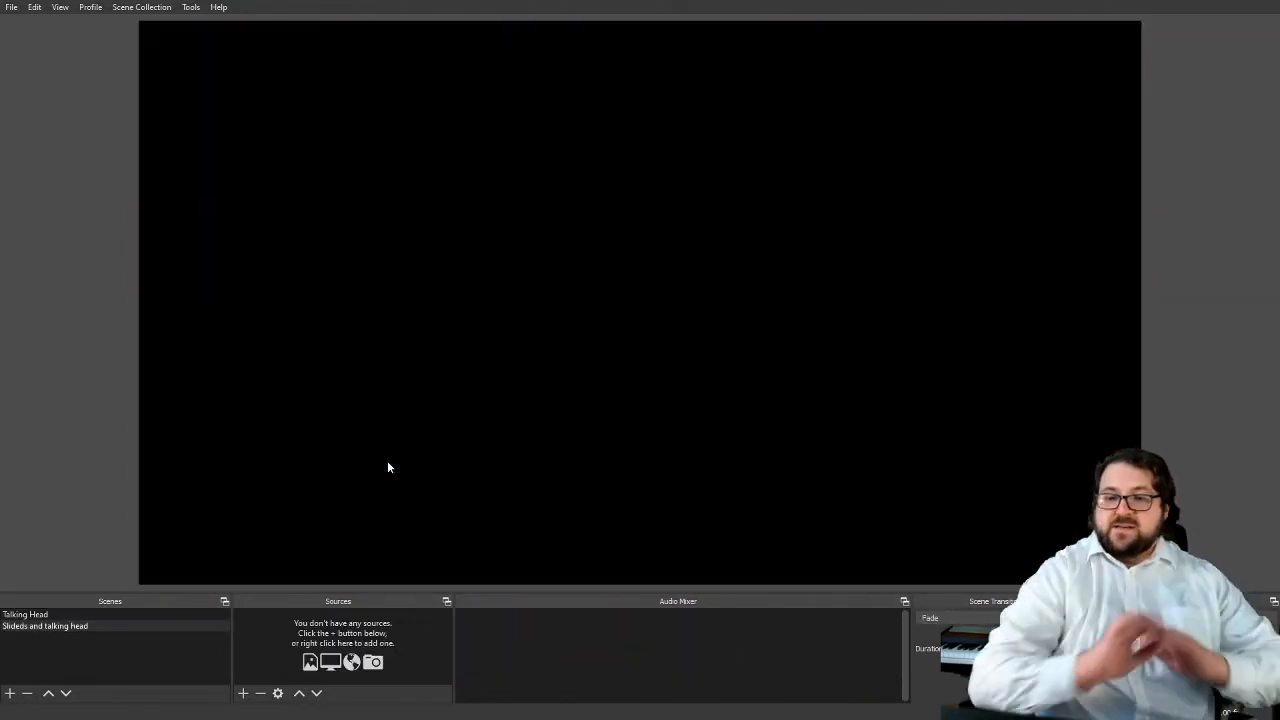
Add the existing audio input capture source "Line in" to the "Slideds and talking head" scene
{"action": "left_click", "coordinate": [240, 697]}
{"action": "left_click", "coordinate": [254, 452]}
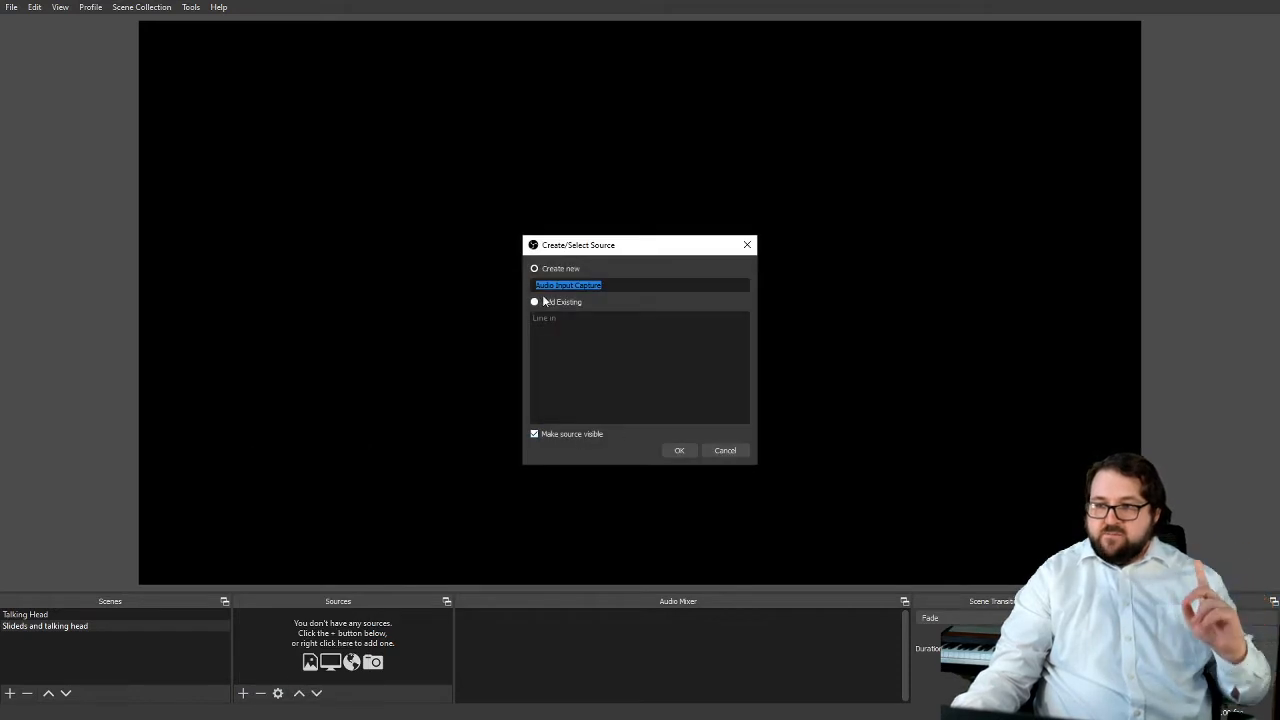
{"action": "left_click", "coordinate": [543, 302]}
{"action": "left_click", "coordinate": [546, 318]}
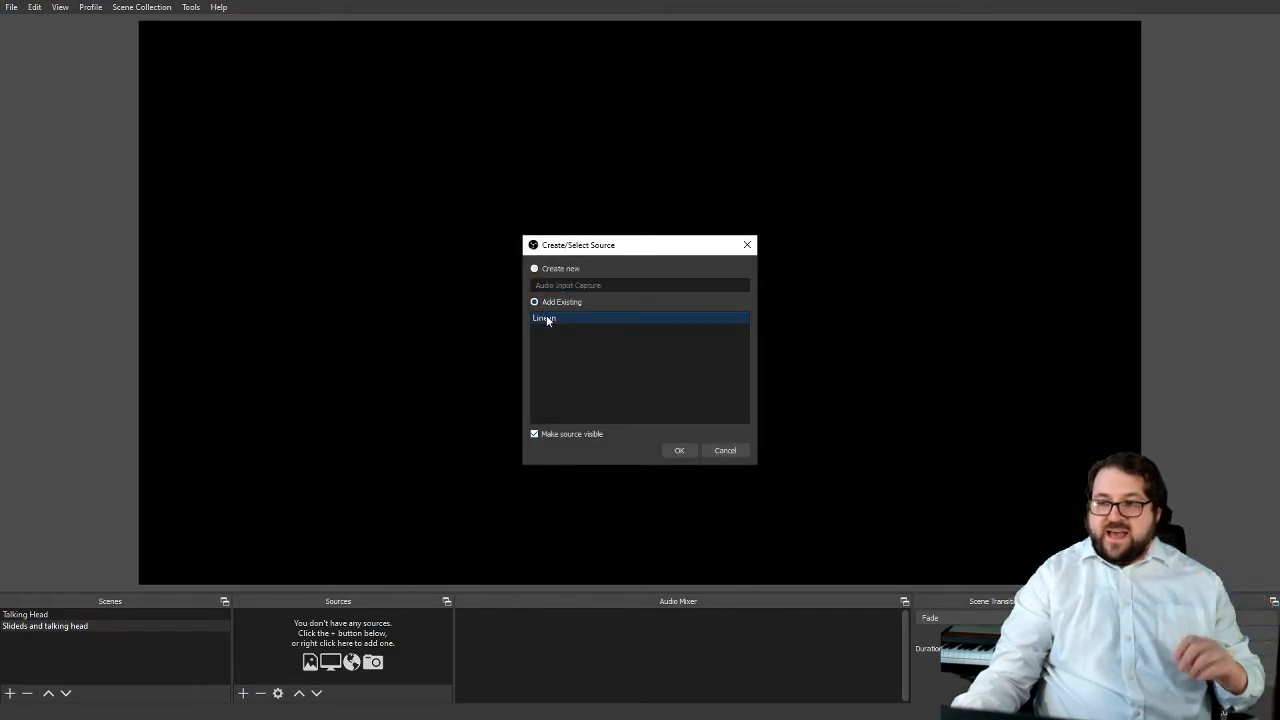
{"action": "left_click", "coordinate": [676, 450]}
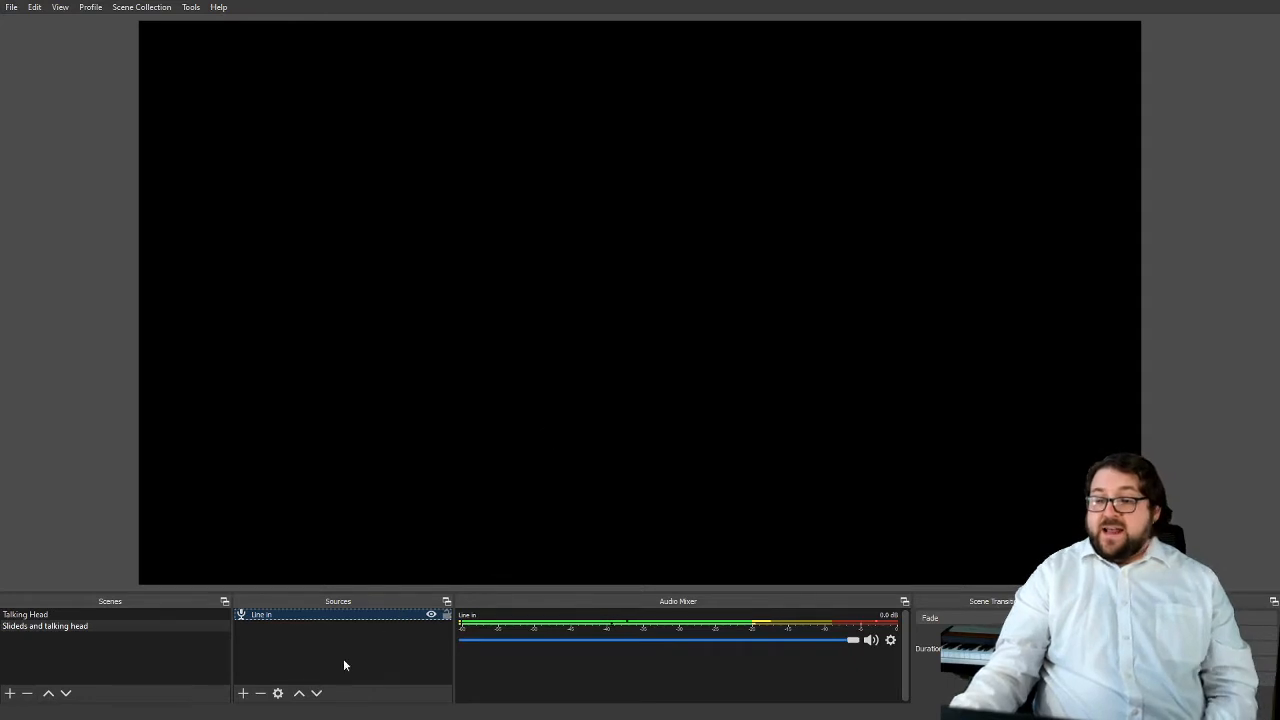
Add the existing video capture device "Droid Cam" to the "Slideds and talking head" scene
{"action": "left_click", "coordinate": [242, 693]}
{"action": "left_click", "coordinate": [307, 630]}
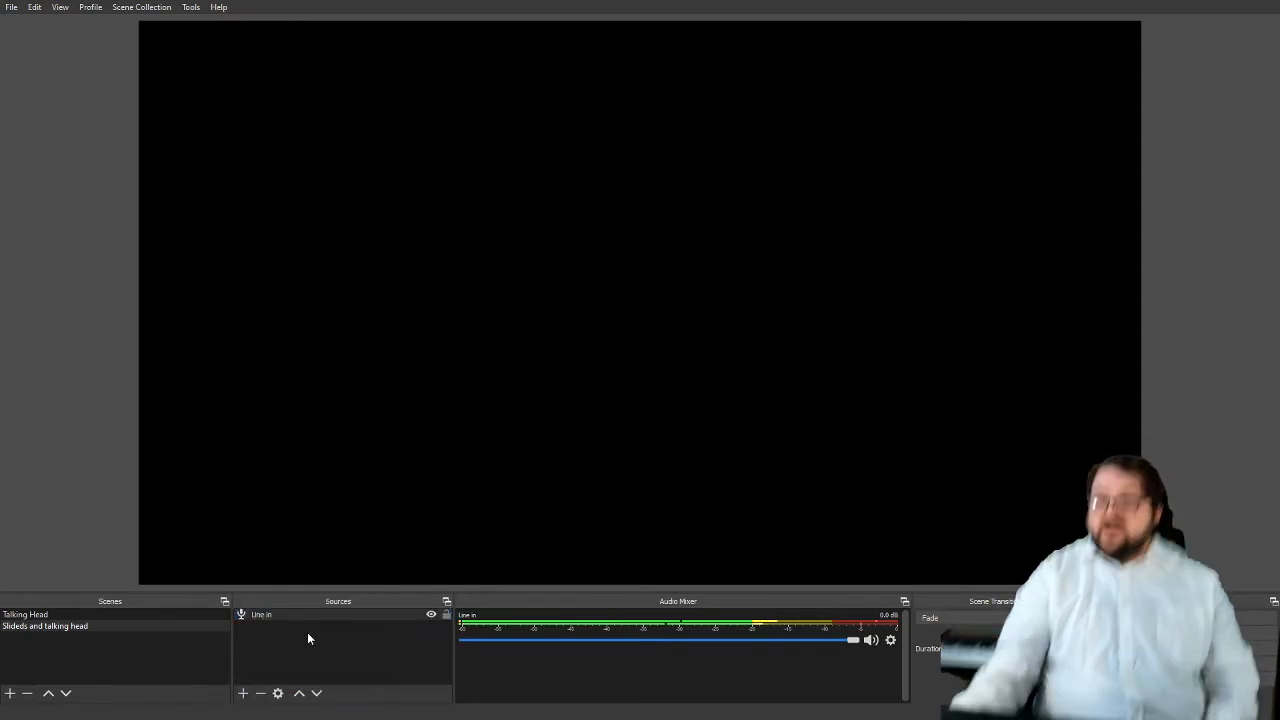
{"action": "left_click", "coordinate": [566, 301]}
{"action": "left_click", "coordinate": [561, 318]}
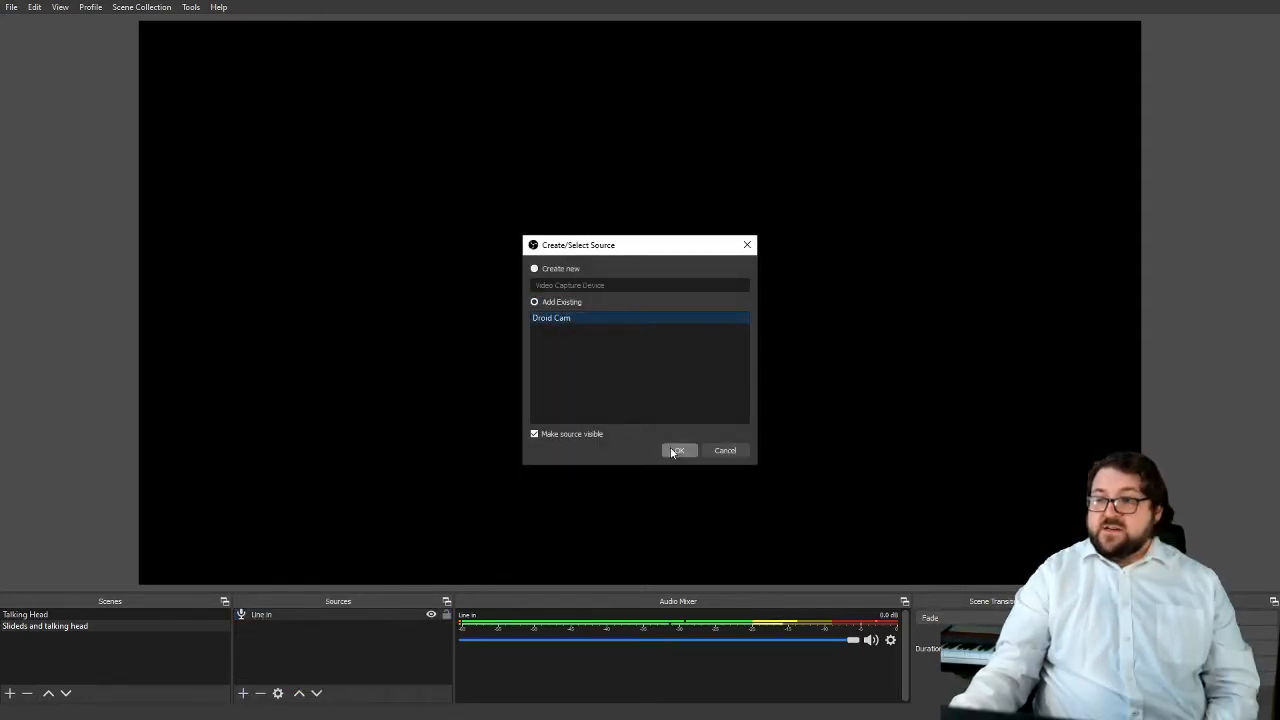
{"action": "left_click", "coordinate": [679, 450]}
Move Droid Cam to the canvas's lower-left corner, crop its upper and side edges around the speaker, and realign it with the canvas's left edge
{"action": "left_click_drag", "start_coordinate": [380, 240], "coordinate": [380, 567]}
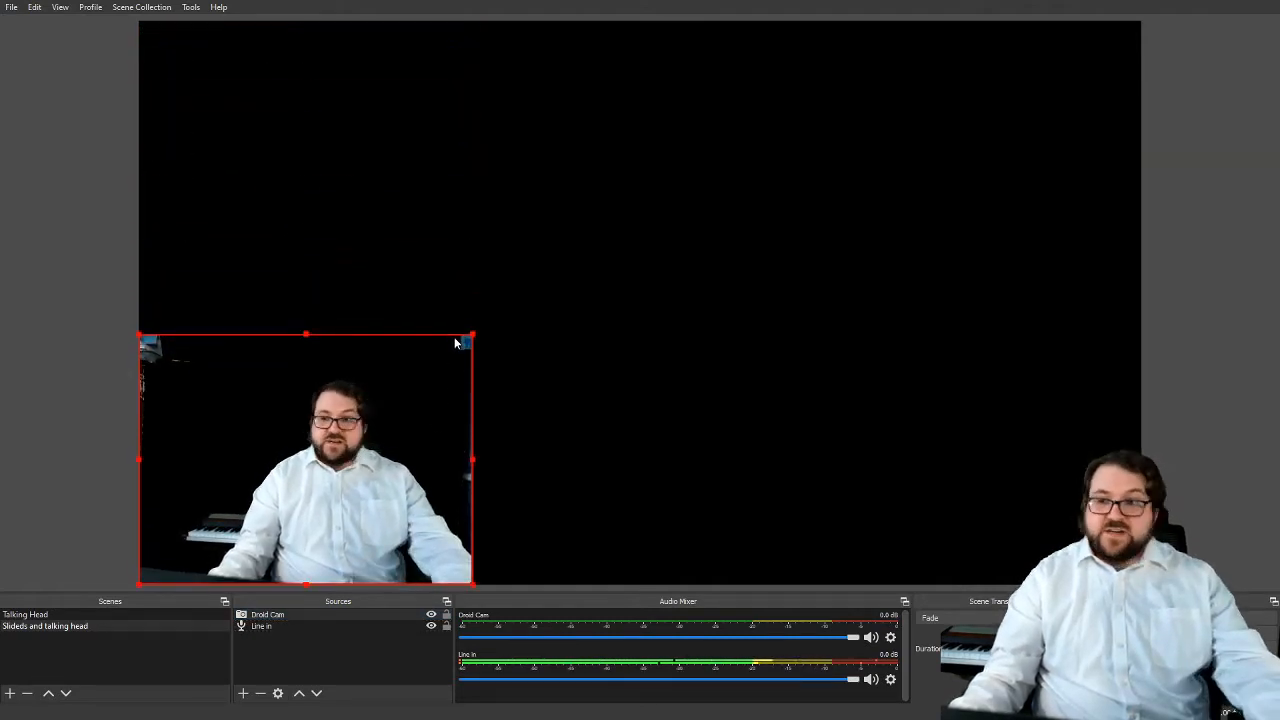
{"action": "left_click_drag", "start_coordinate": [471, 337], "coordinate": [462, 373]}
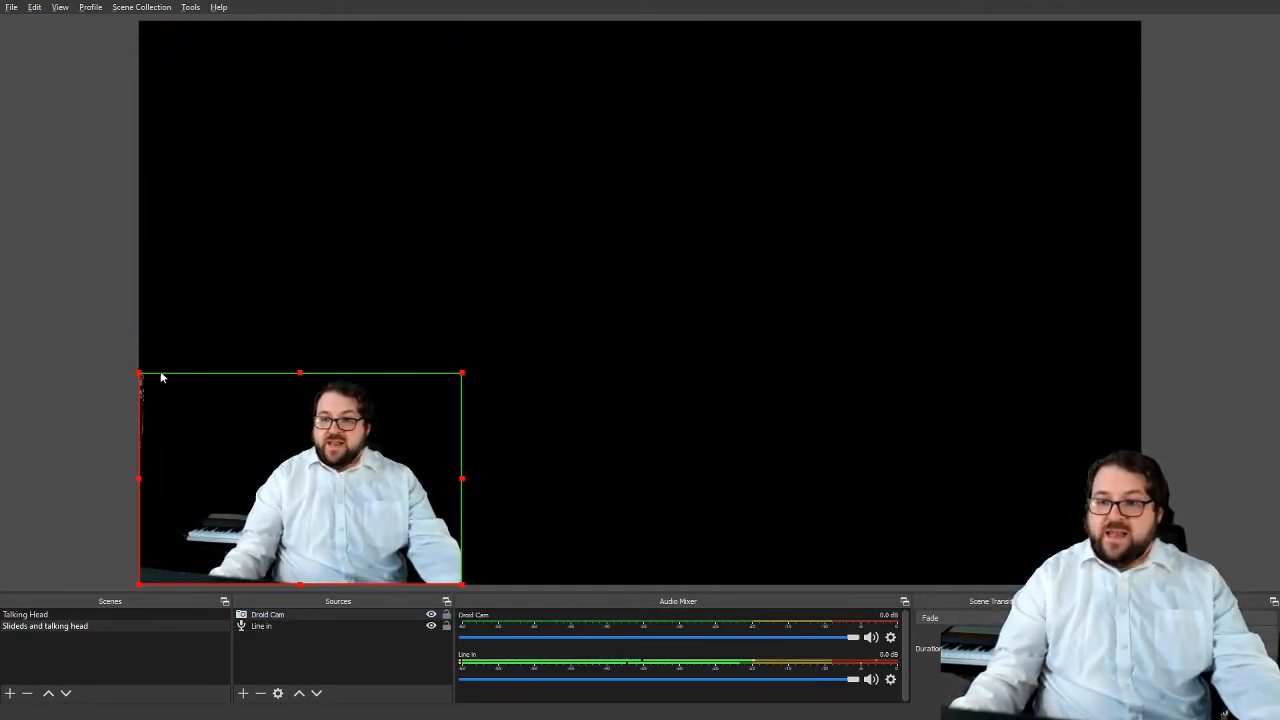
{"action": "left_click_drag", "start_coordinate": [167, 482], "coordinate": [140, 483]}
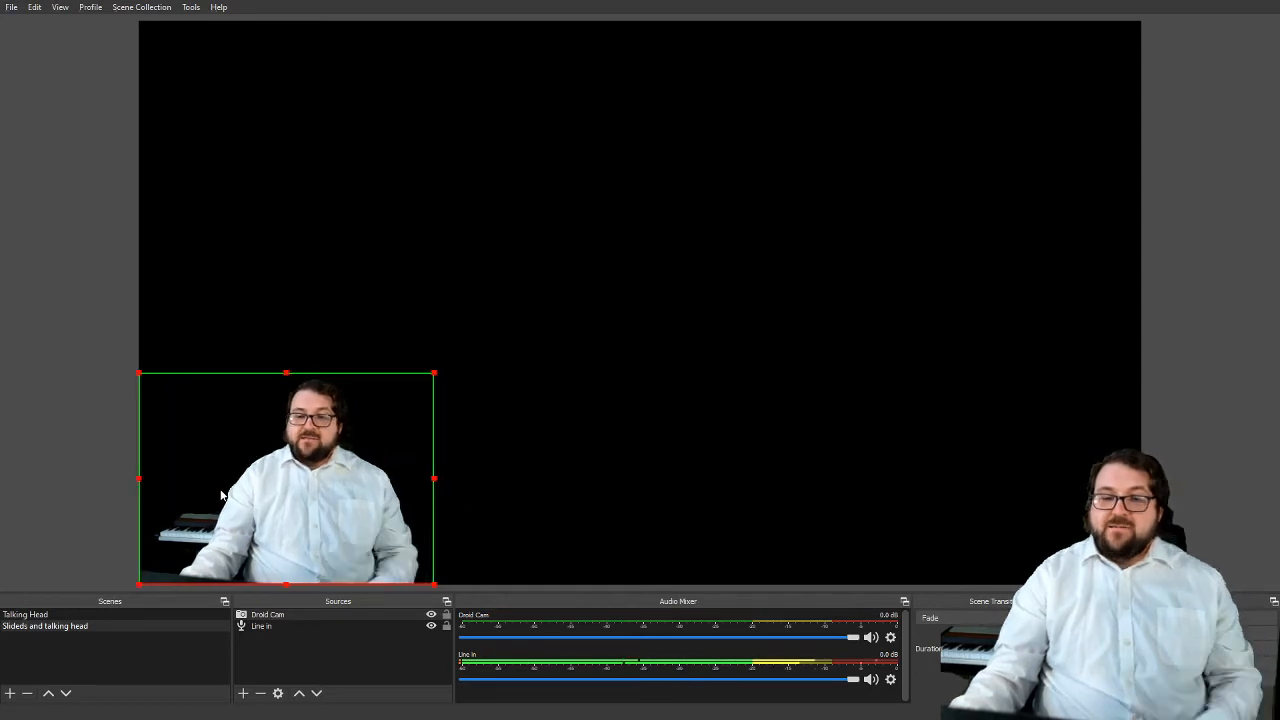
{"action": "left_click", "coordinate": [444, 412]}
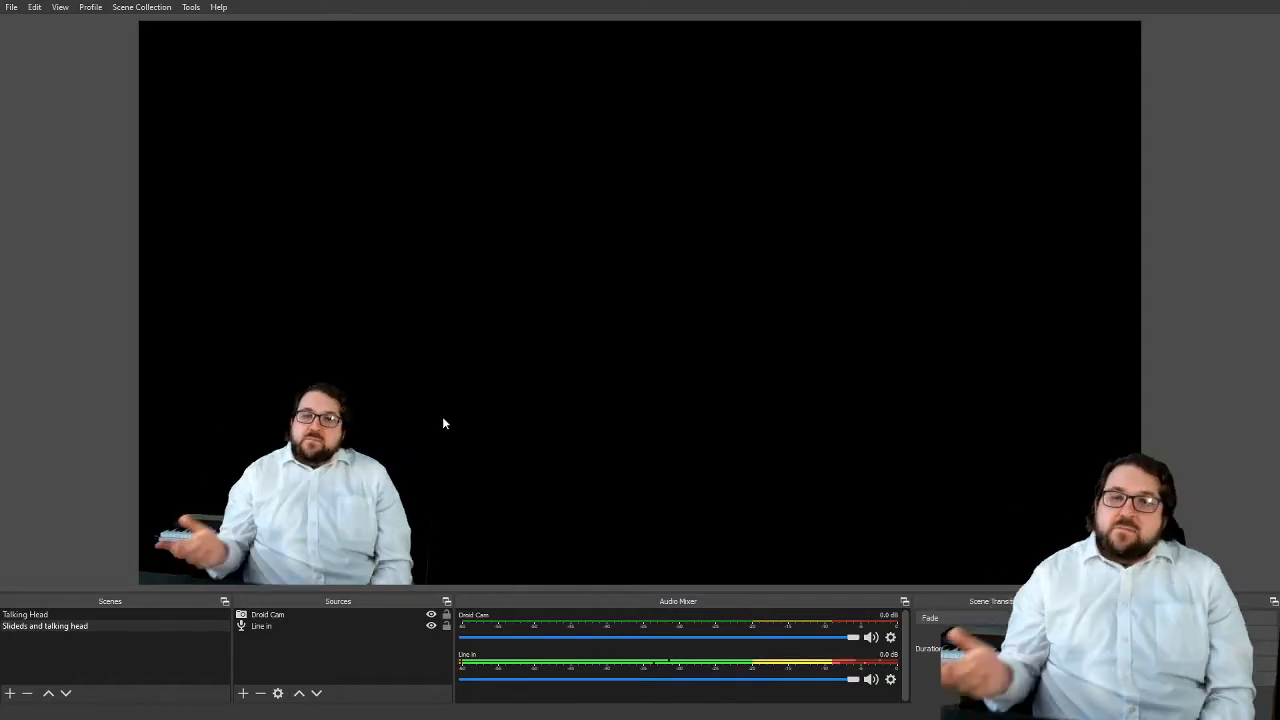
Switch to PowerPoint, set the Lecture 10 show type to "Browsed by an individual (window)", and start the slide show
{"action": "left_click", "coordinate": [237, 696]}
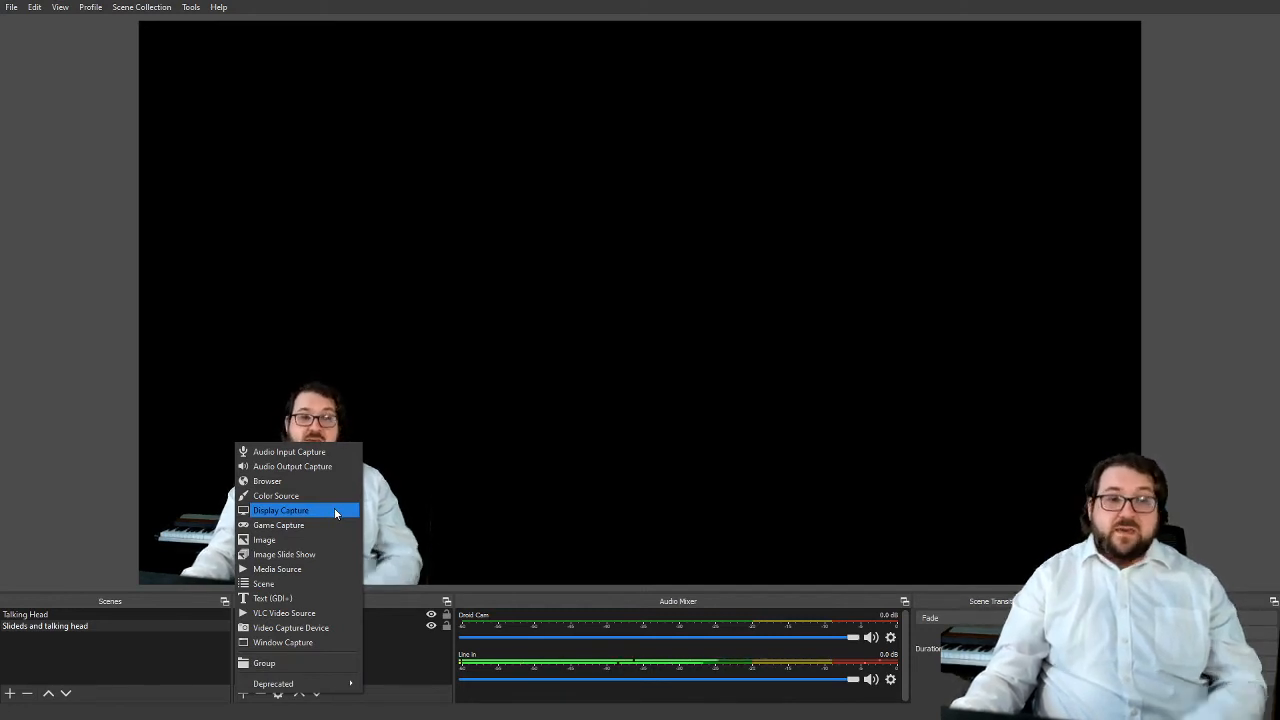
{"action": "left_click", "coordinate": [106, 556]}
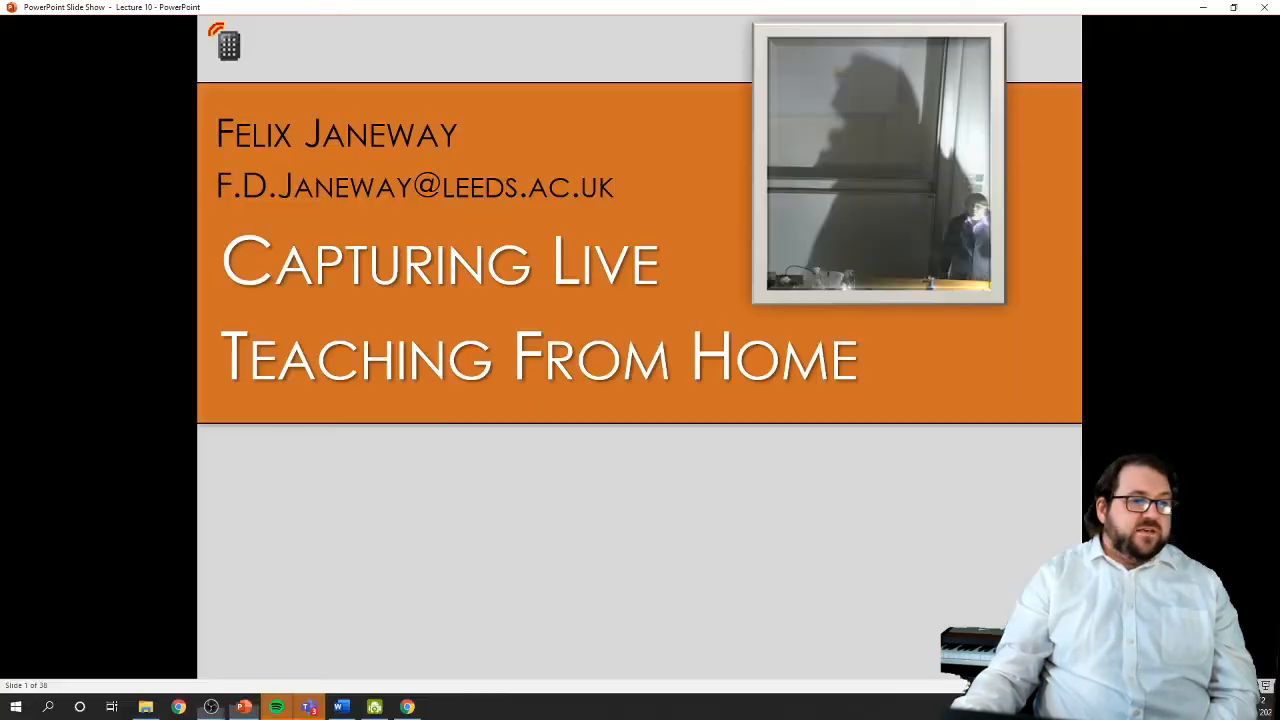
{"action": "left_click", "coordinate": [185, 88]}
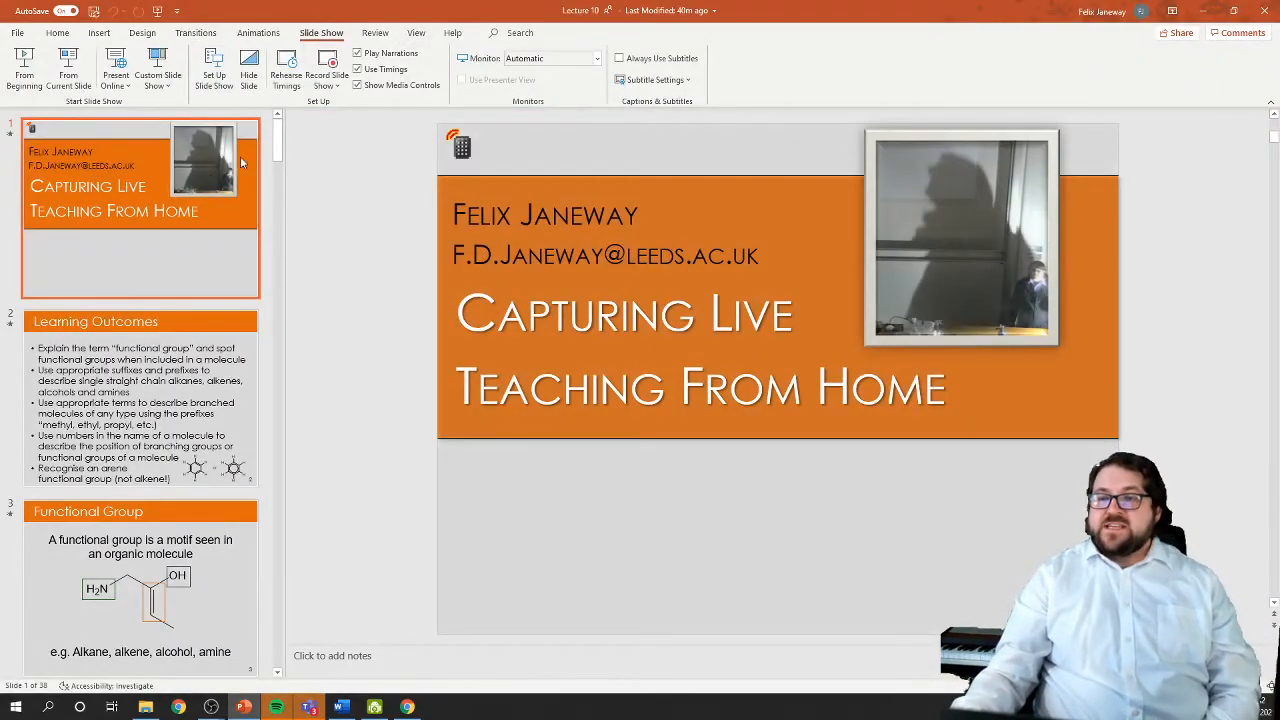
{"action": "left_click", "coordinate": [208, 87]}
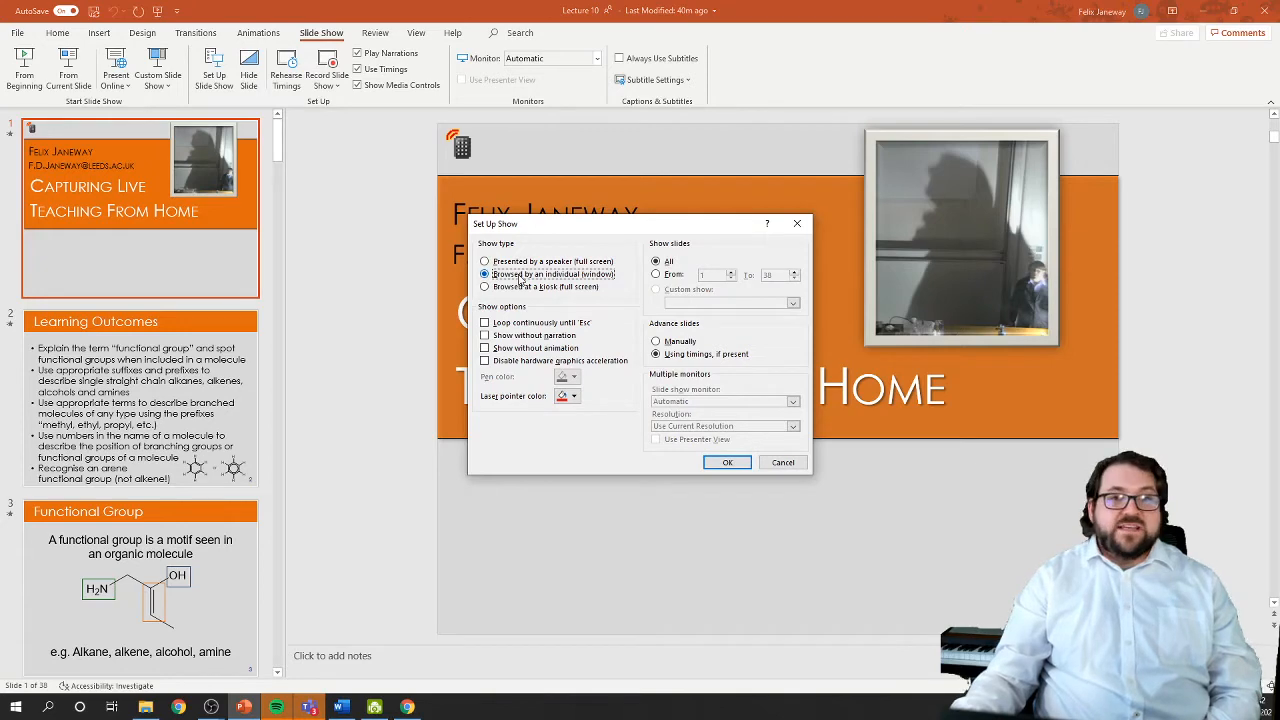
{"action": "left_click", "coordinate": [727, 463]}
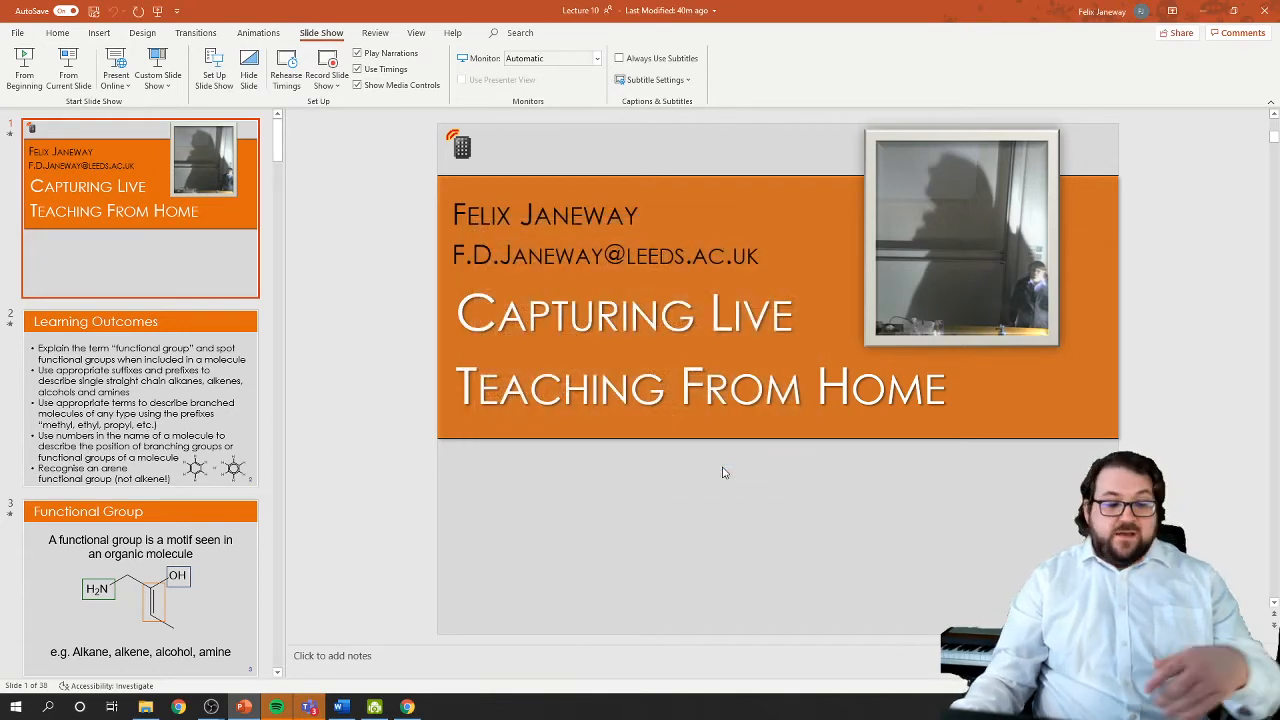
{"action": "key", "text": "F5"}
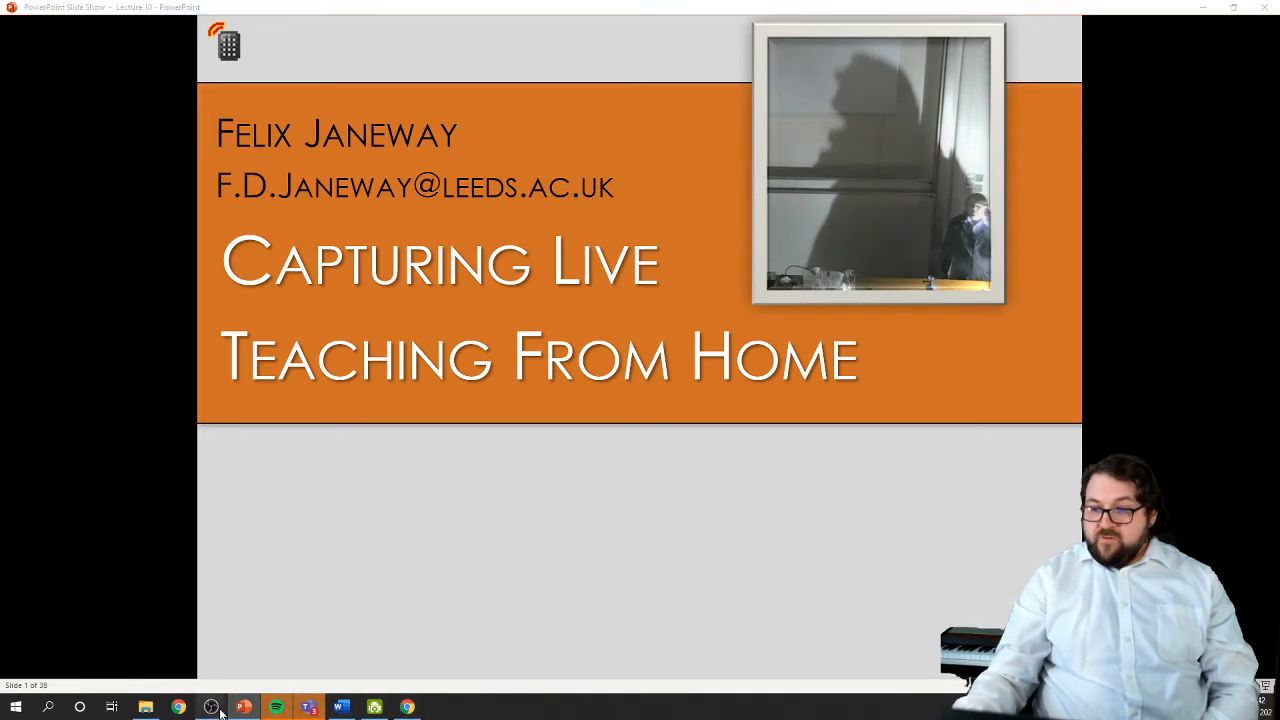
Switch back to OBS and add a window capture source named "PPT" for the window "PowerPoint Slide Show - Lecture 10 - PowerPoint"
{"action": "mouse_move", "coordinate": [213, 708]}
{"action": "left_click", "coordinate": [274, 658]}
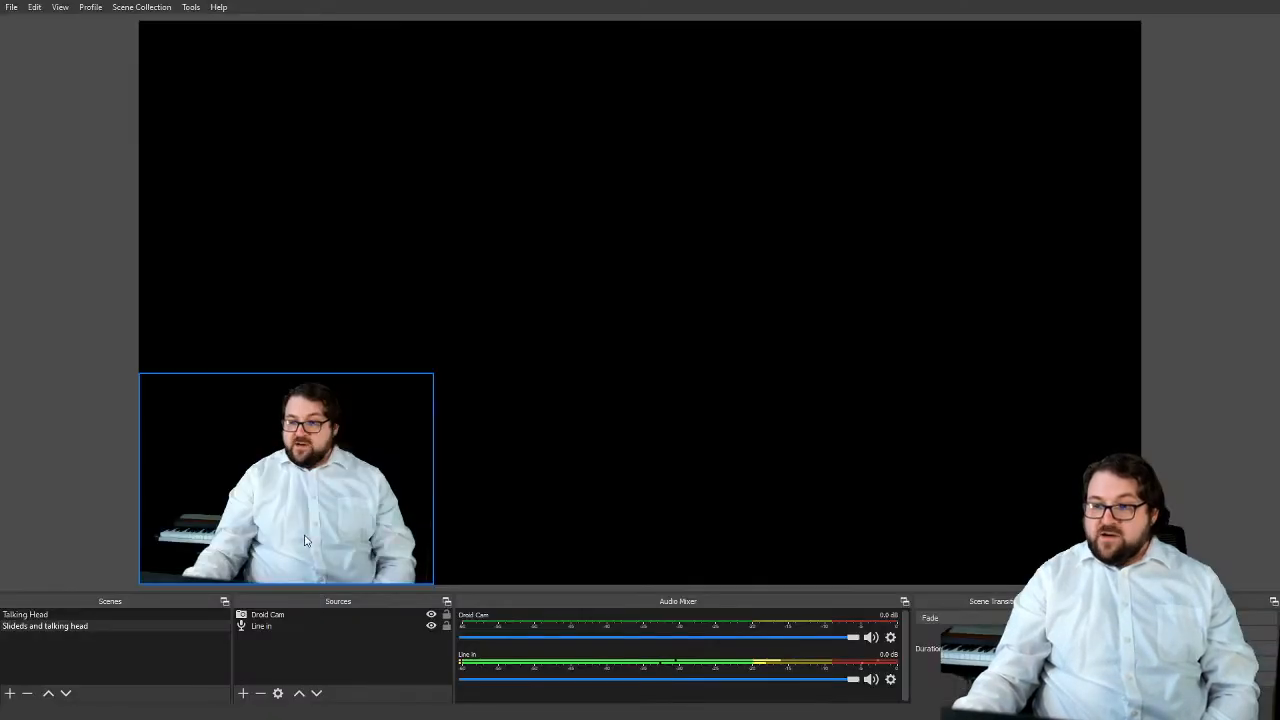
{"action": "left_click", "coordinate": [242, 692]}
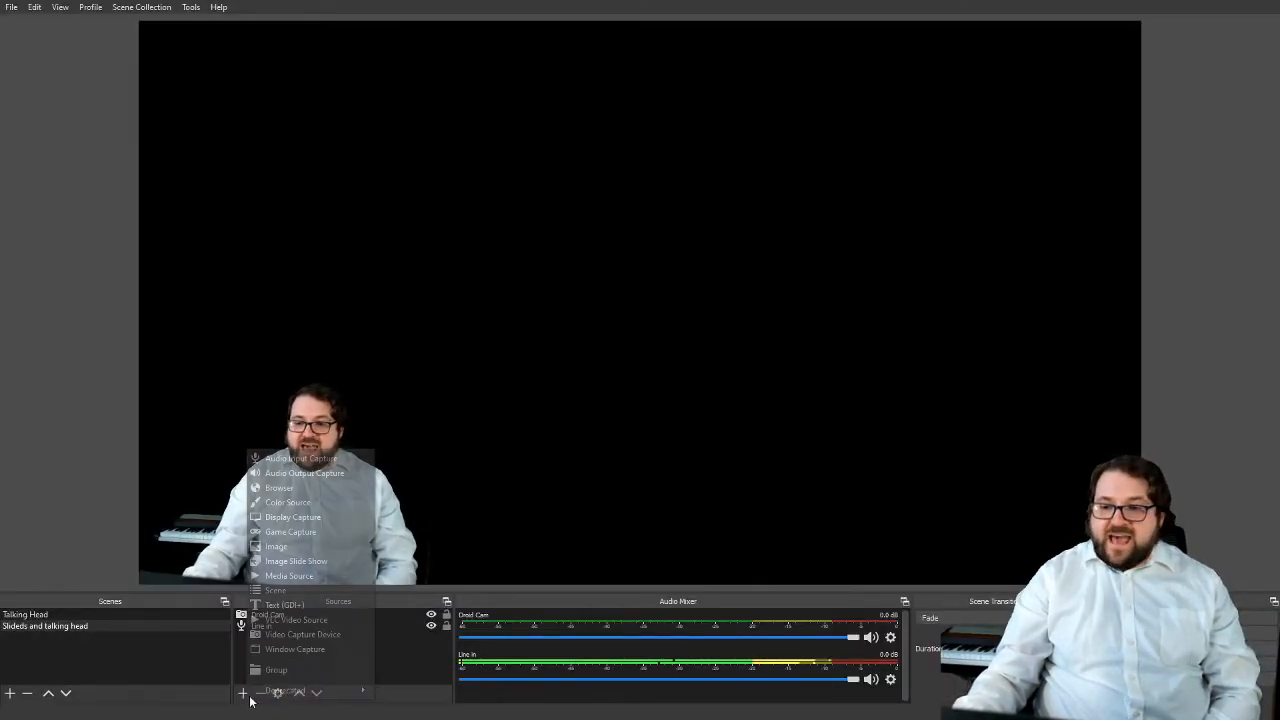
{"action": "left_click", "coordinate": [281, 650]}
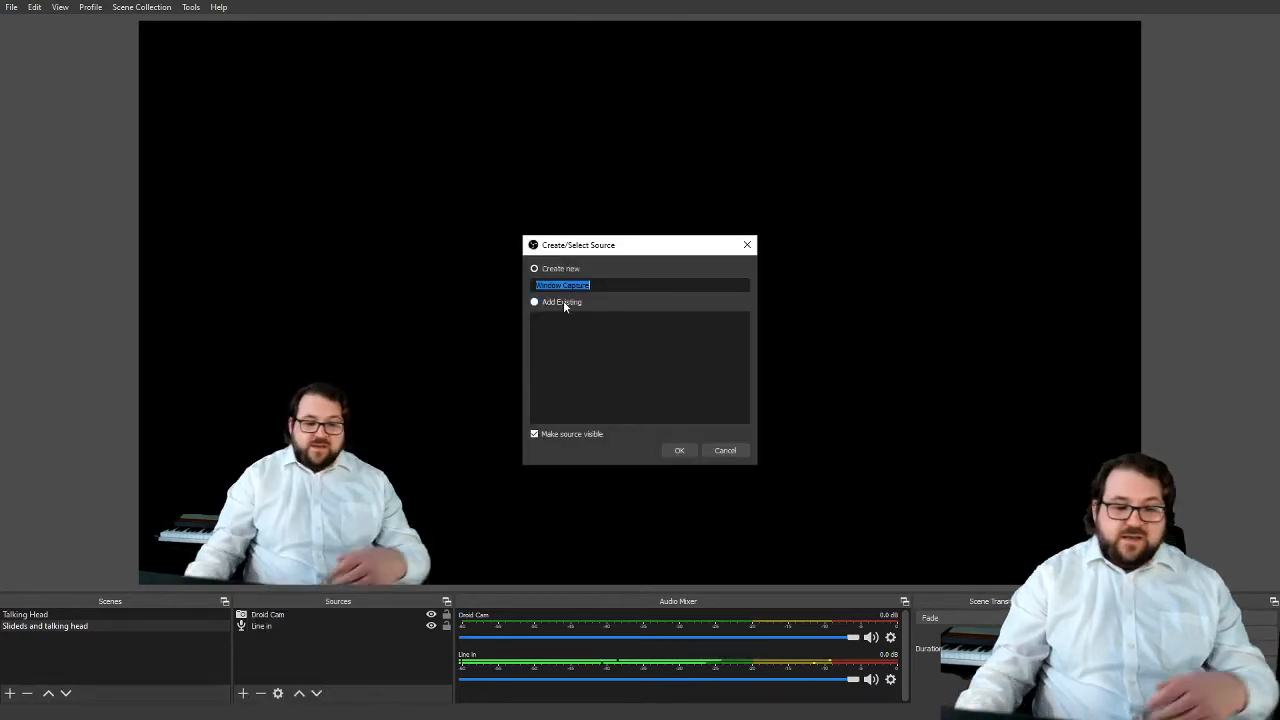
{"action": "type", "text": "PPT"}
{"action": "key", "text": "Return"}
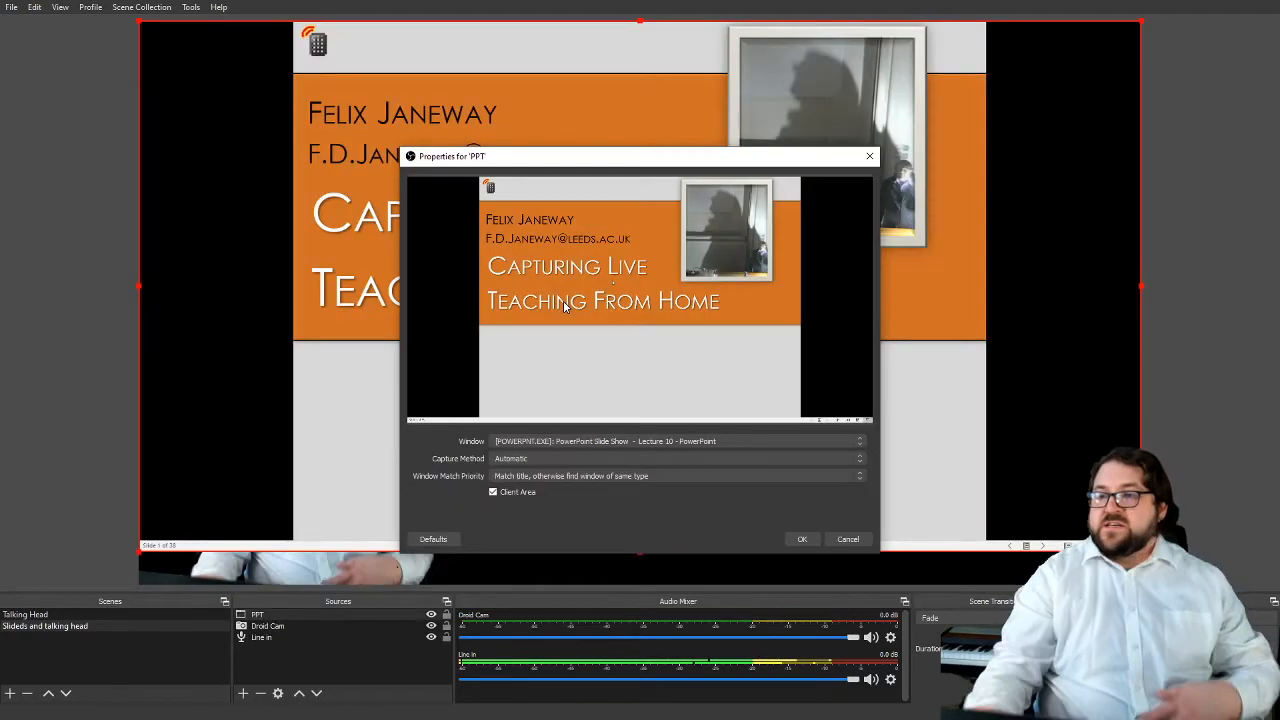
{"action": "left_click", "coordinate": [556, 441]}
{"action": "left_click", "coordinate": [574, 453]}
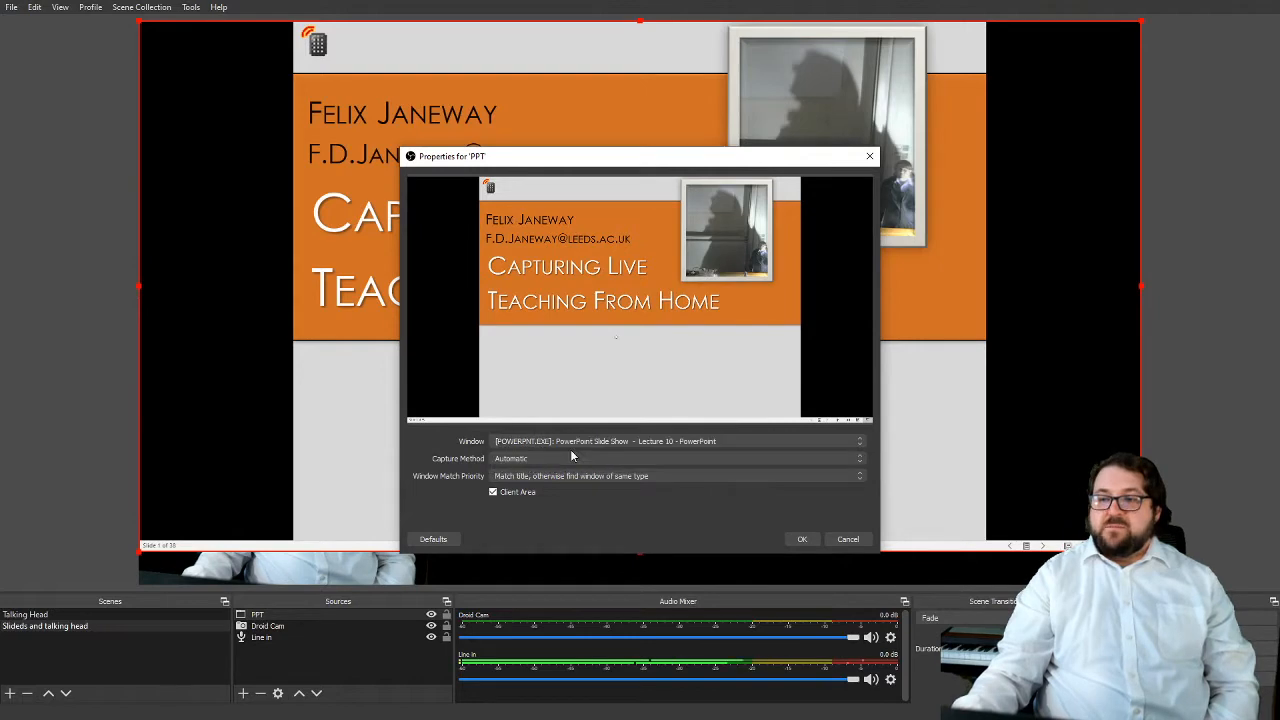
{"action": "left_click", "coordinate": [790, 540]}
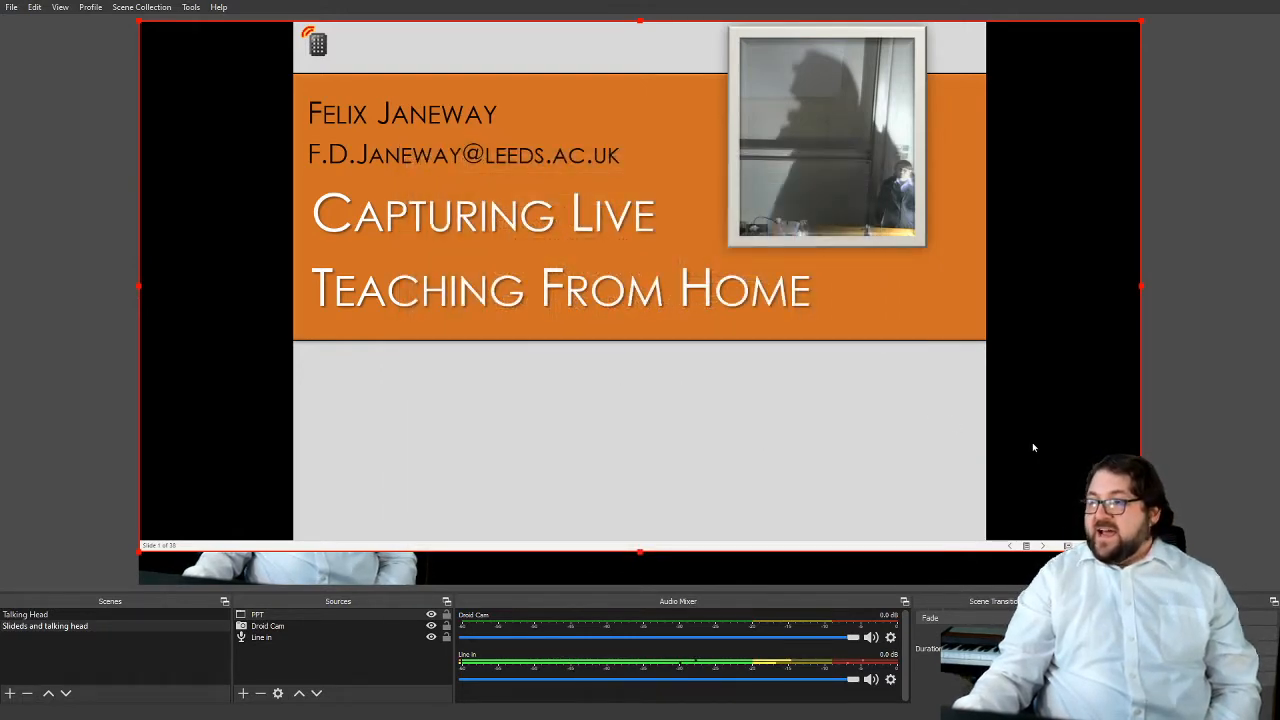
Enlarge the PPT source until the slide fills the canvas height, and place Droid Cam in front of it
{"action": "left_click_drag", "start_coordinate": [1140, 550], "coordinate": [1231, 595]}
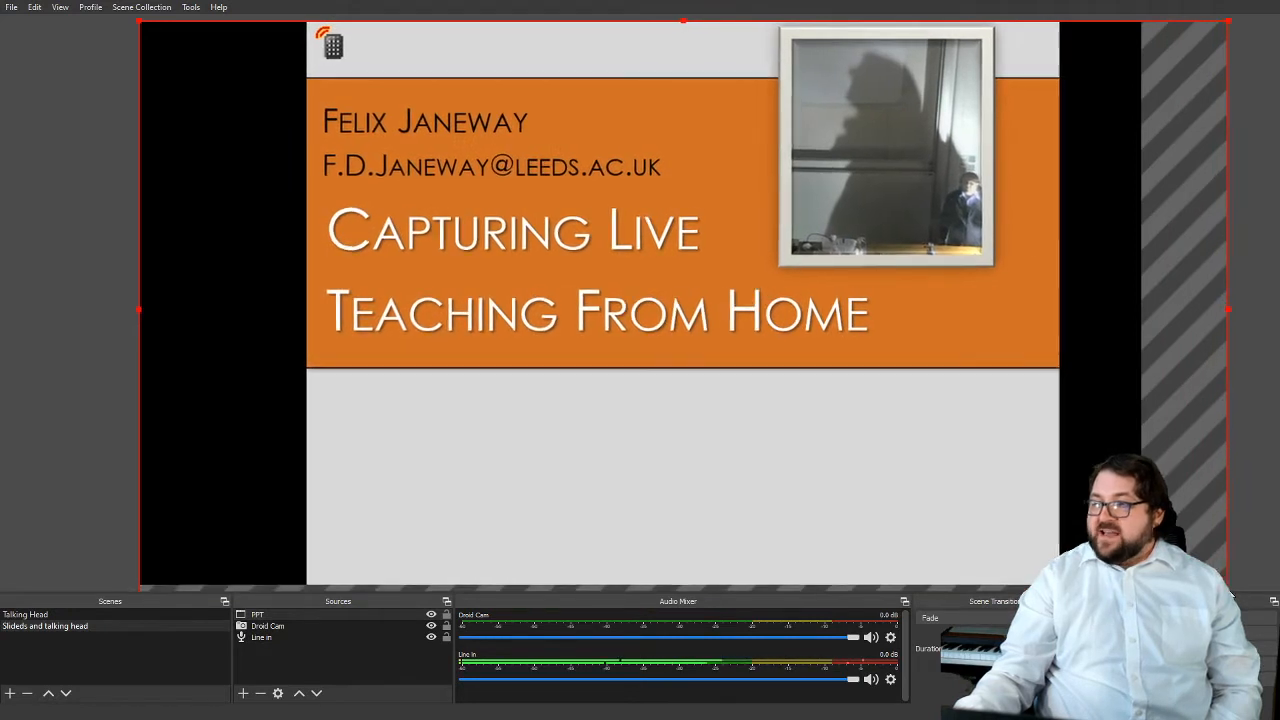
{"action": "left_click_drag", "start_coordinate": [298, 625], "coordinate": [292, 614]}
{"action": "left_click", "coordinate": [294, 616]}
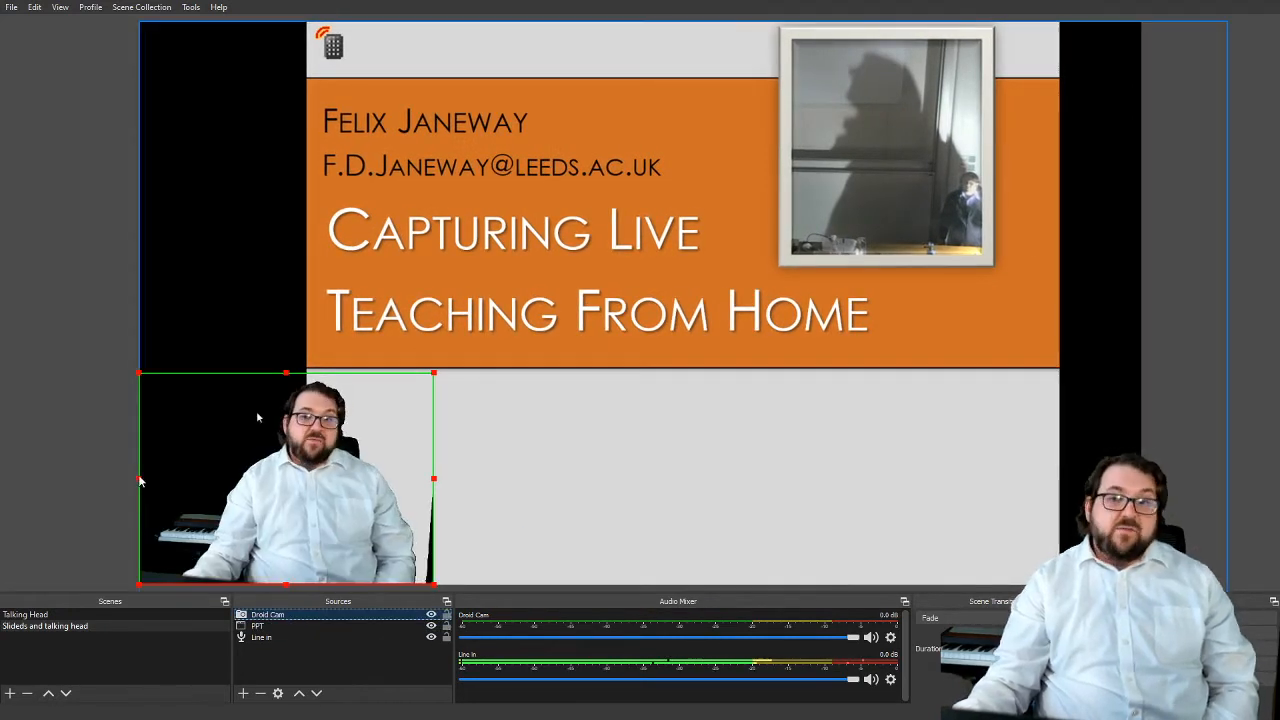
{"action": "left_click", "coordinate": [60, 467]}
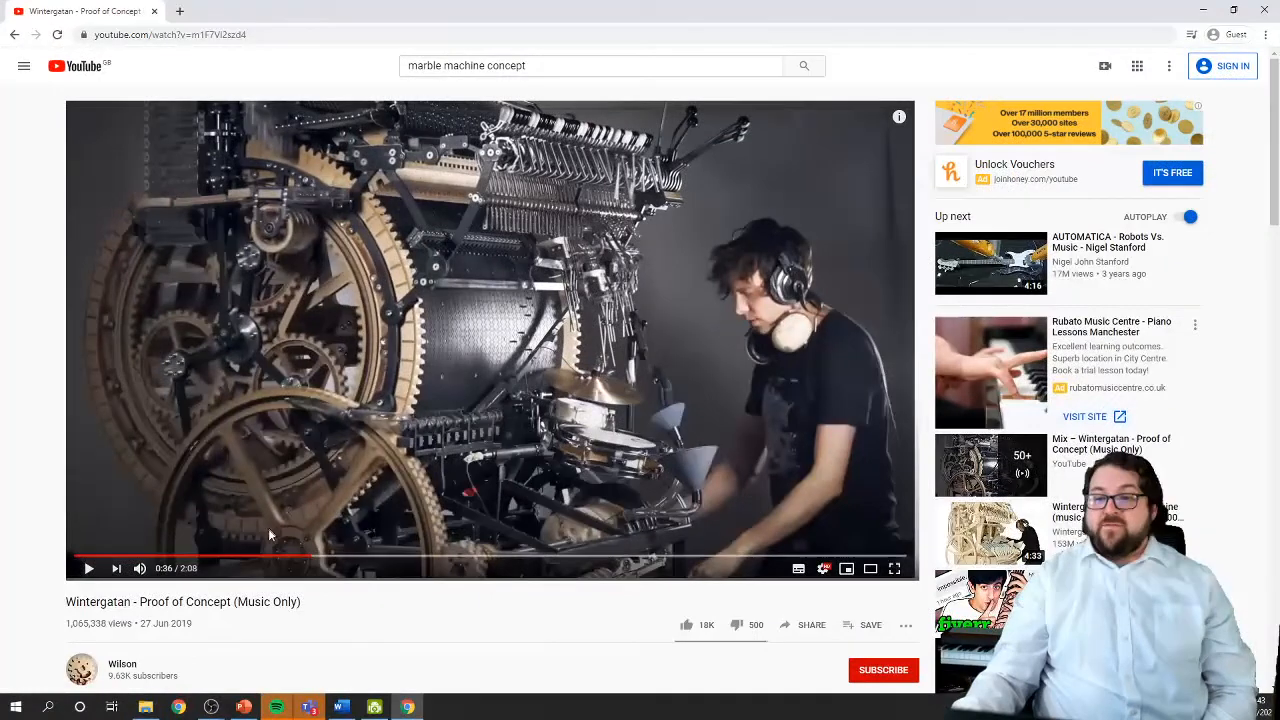
Play the YouTube video "Wintergatan - Proof of Concept (Music Only)" from about 0:30, pause it, and minimize the browser
{"action": "left_click", "coordinate": [270, 557]}
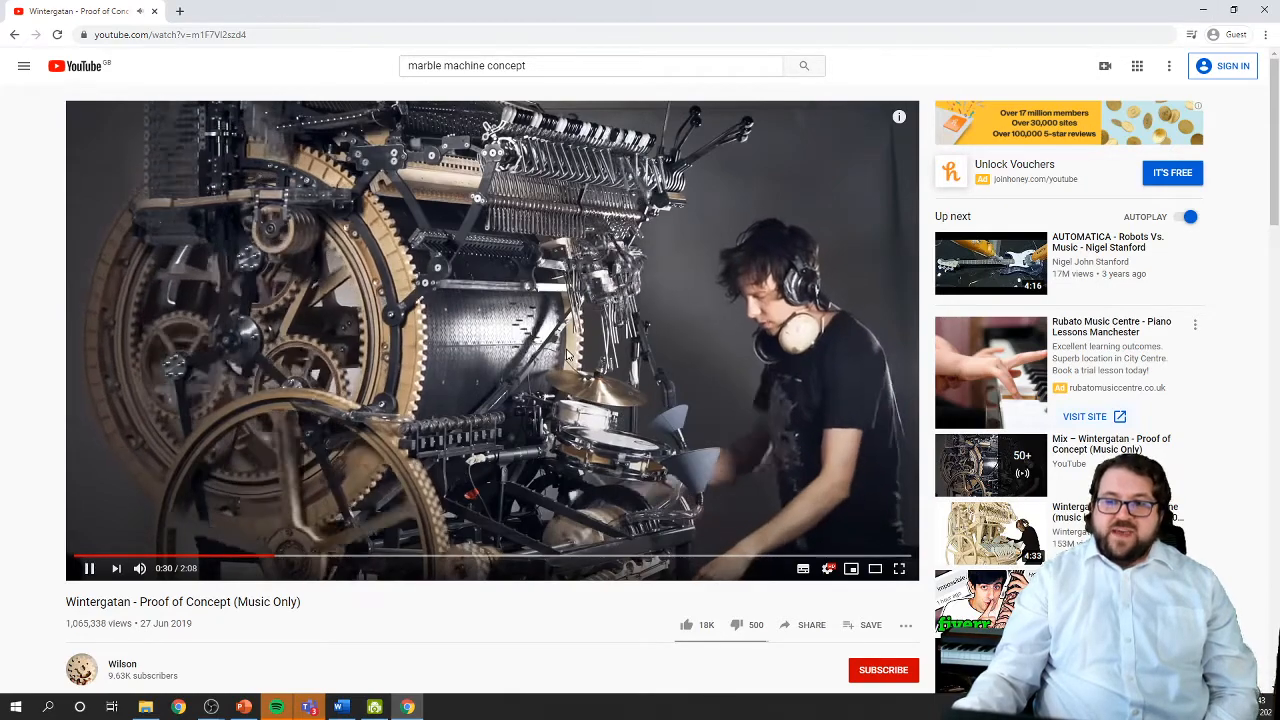
{"action": "left_click", "coordinate": [568, 356]}
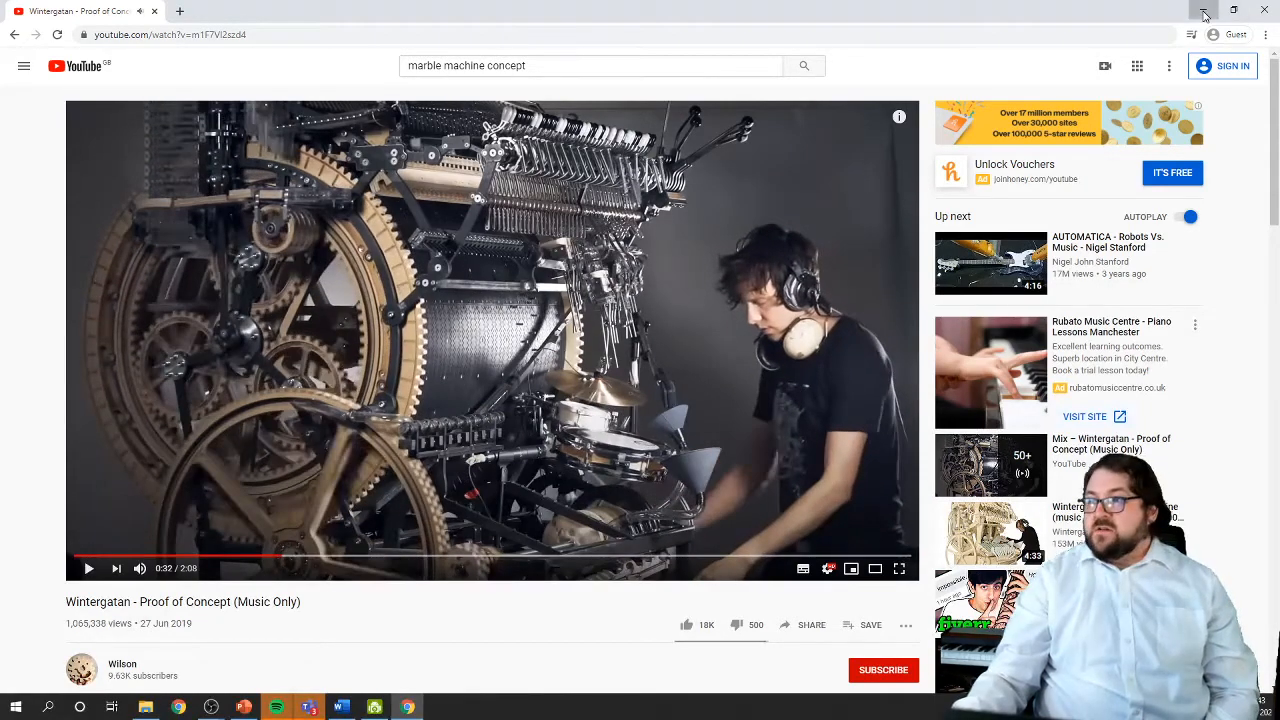
{"action": "left_click", "coordinate": [1204, 12]}
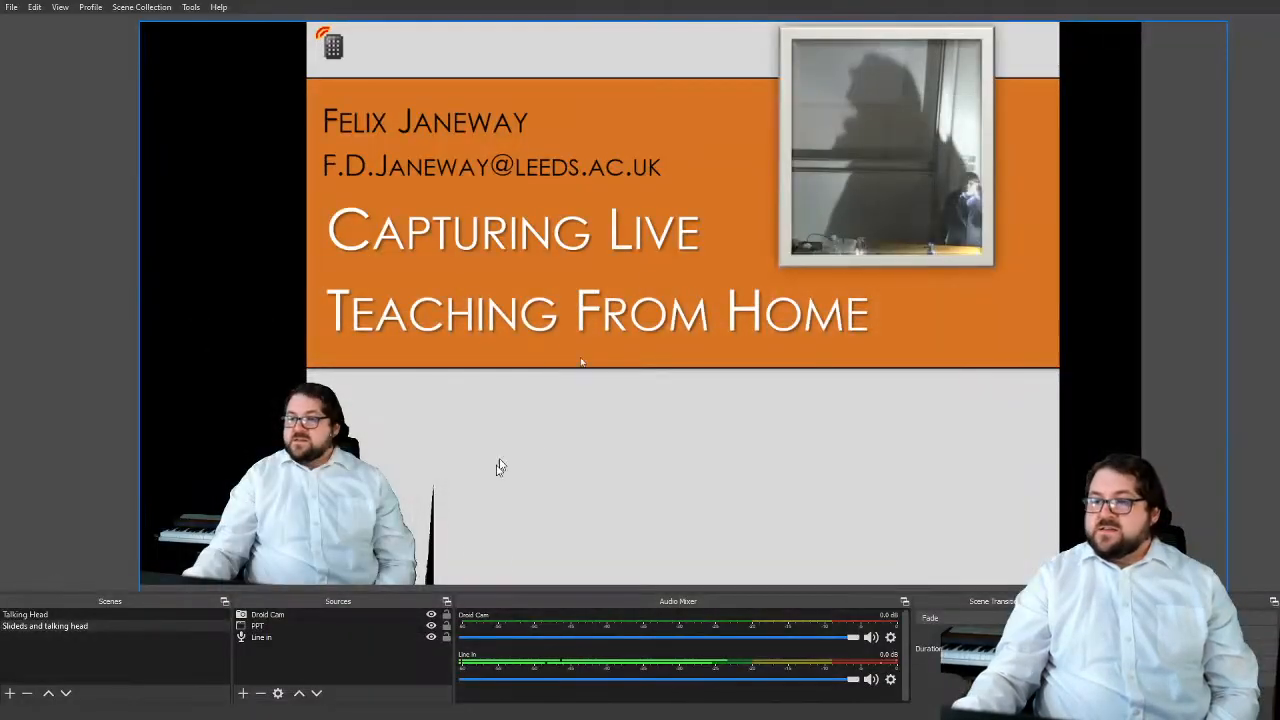
Add a new Audio Output Capture source that uses the Default device
{"action": "left_click", "coordinate": [242, 693]}
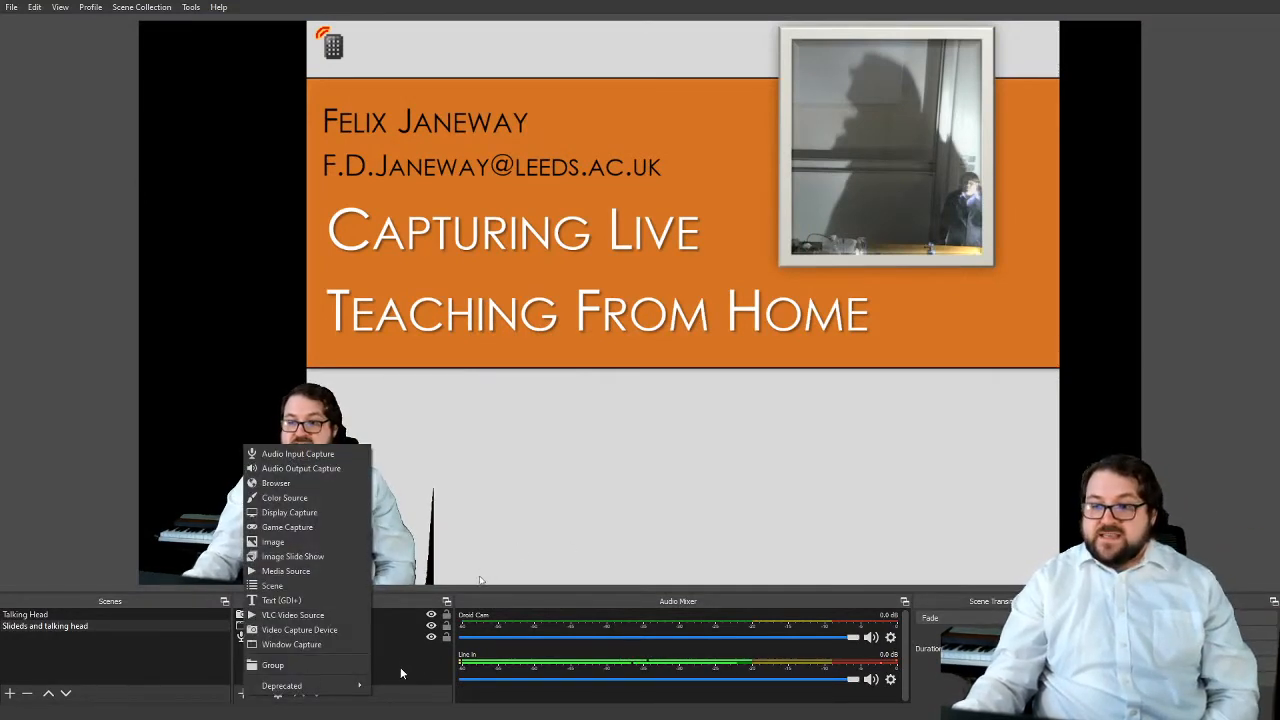
{"action": "left_click", "coordinate": [331, 468]}
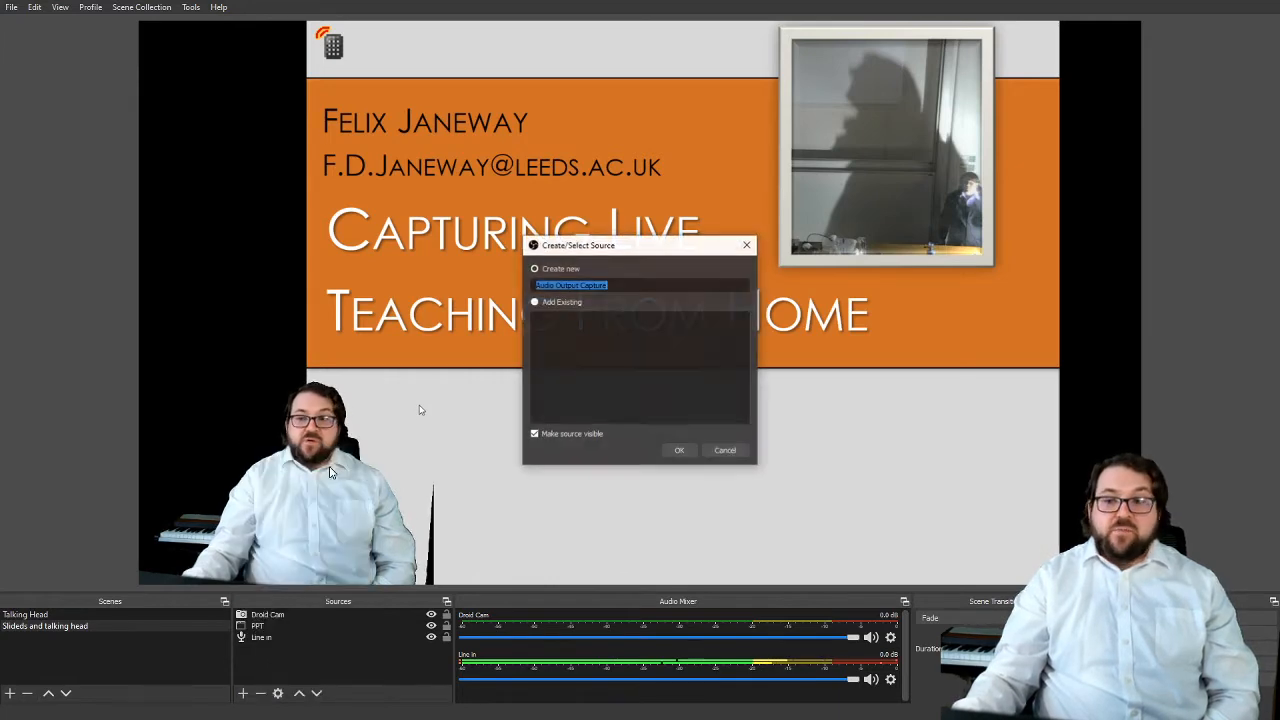
{"action": "left_click", "coordinate": [665, 448]}
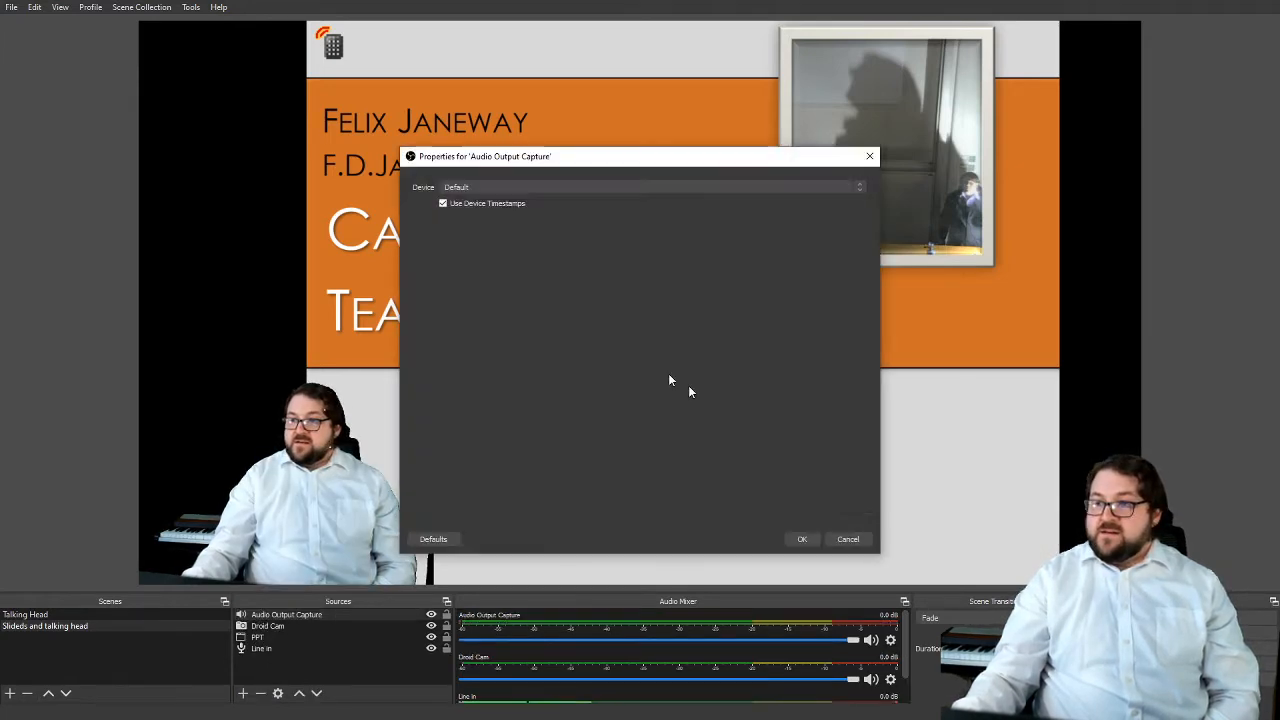
{"action": "left_click", "coordinate": [803, 539]}
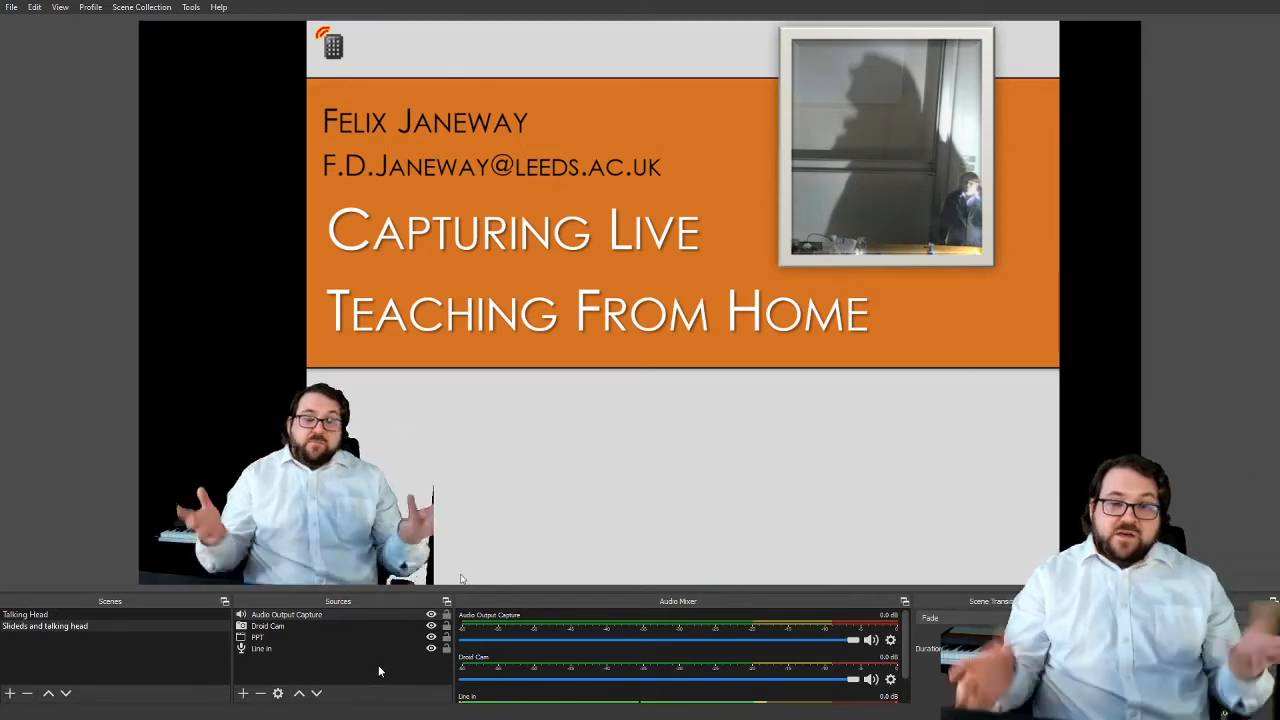
Switch to the YouTube video, play it full screen to test the desktop audio capture, pause it, and return to OBS
{"action": "key", "text": "alt+Tab"}
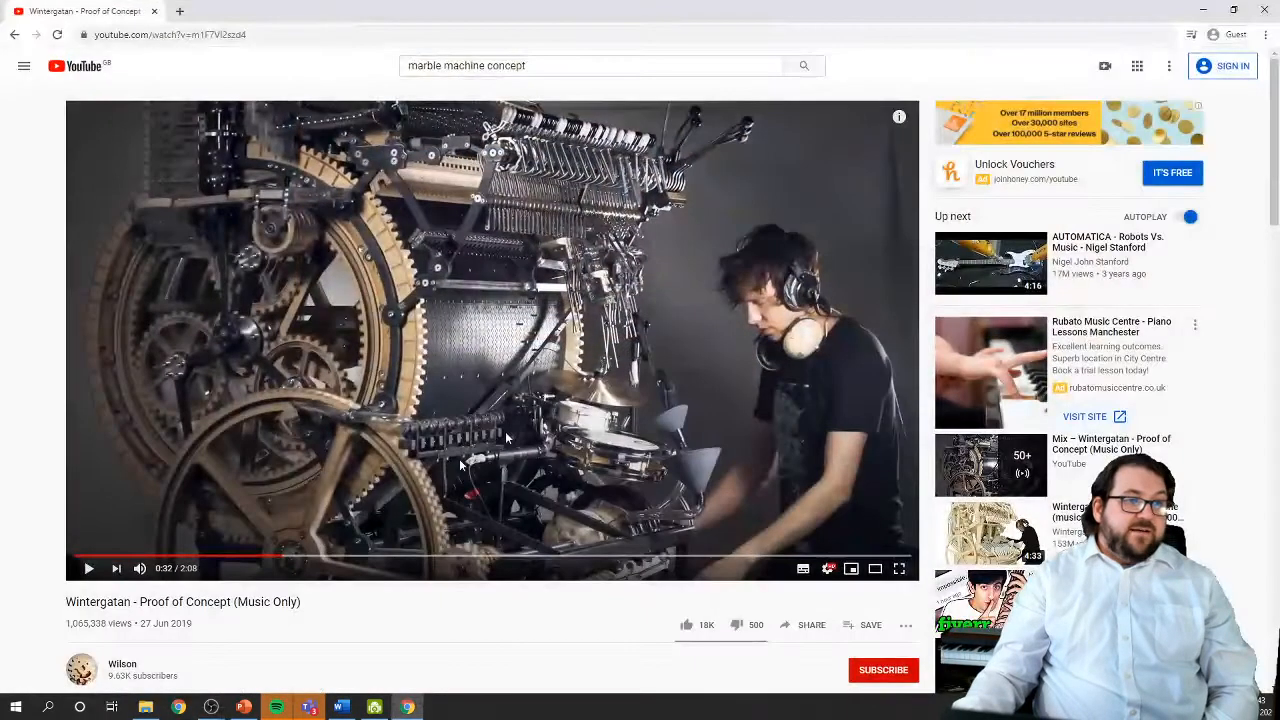
{"action": "double_click", "coordinate": [608, 350]}
{"action": "left_click", "coordinate": [541, 395]}
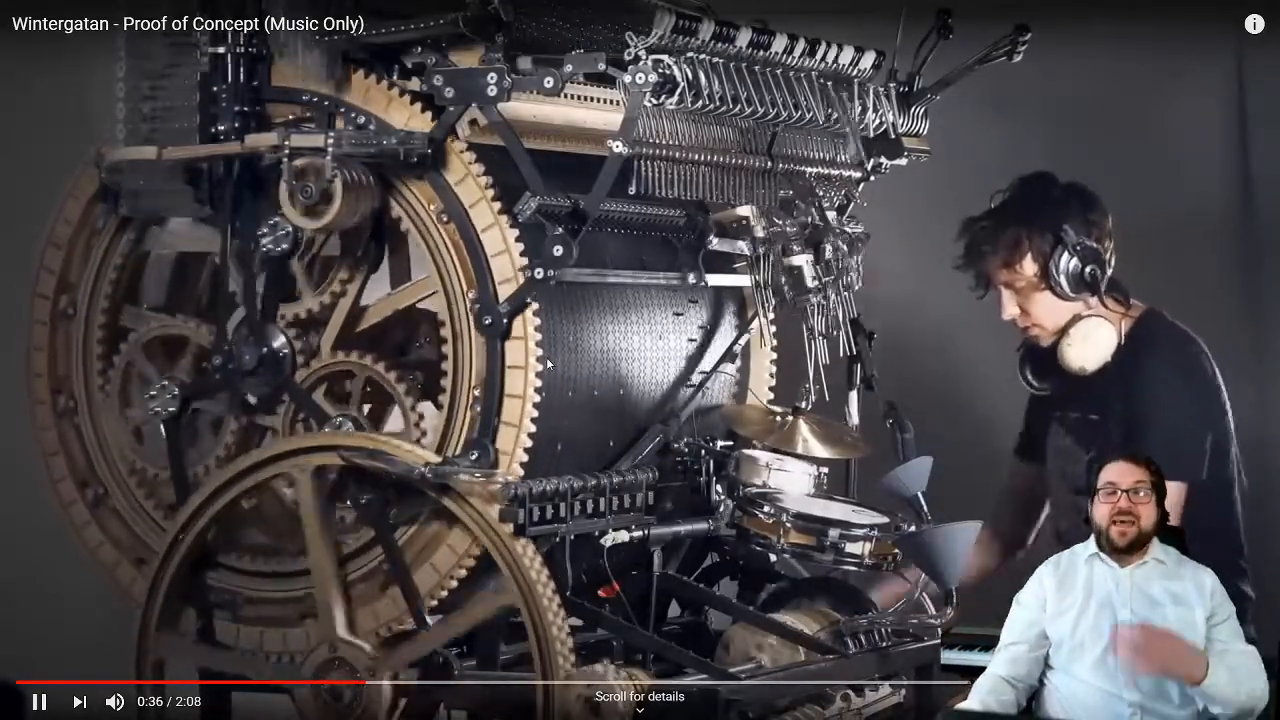
{"action": "left_click", "coordinate": [505, 298]}
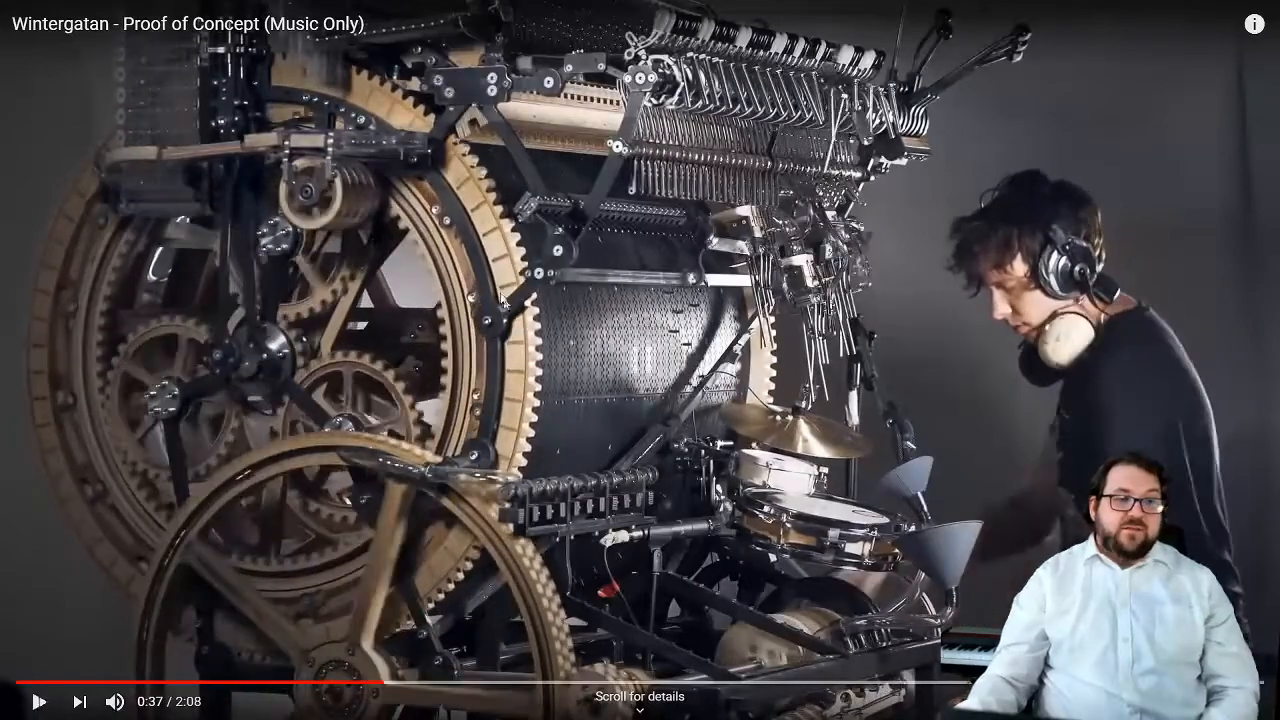
{"action": "key", "text": "Escape"}
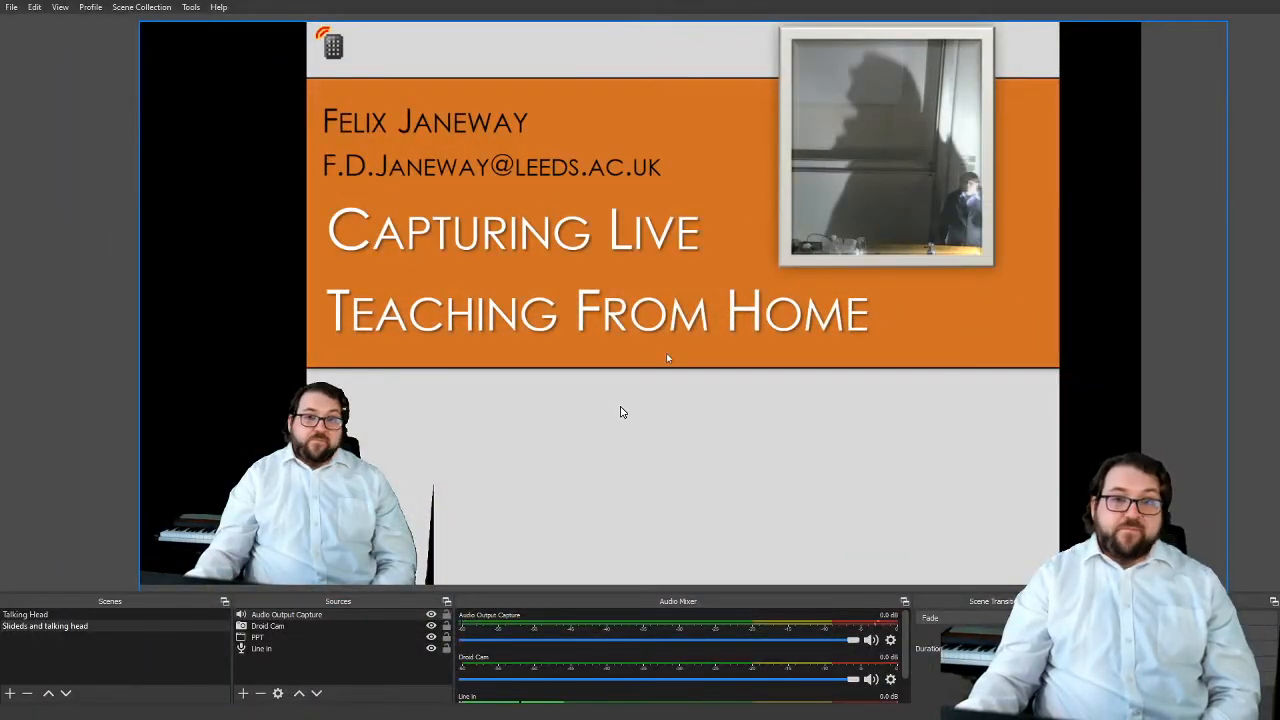
Create a new scene named "Video"
{"action": "left_click", "coordinate": [19, 692]}
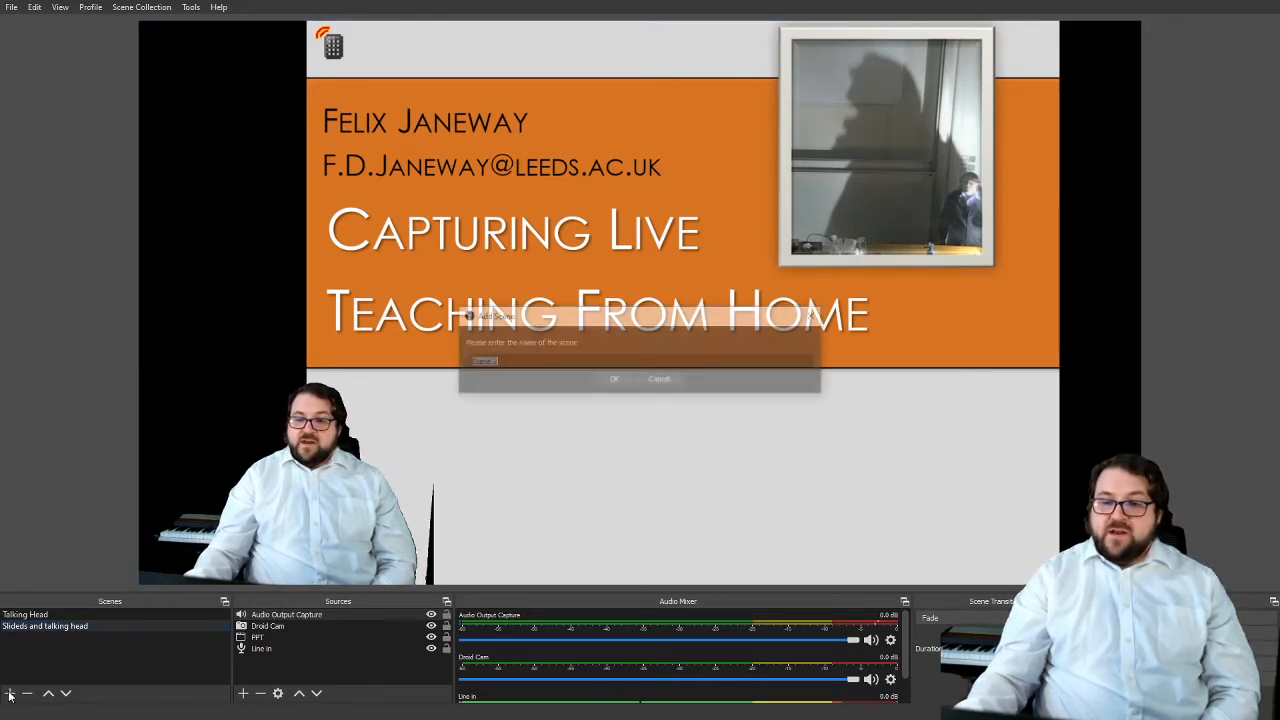
{"action": "type", "text": "Video"}
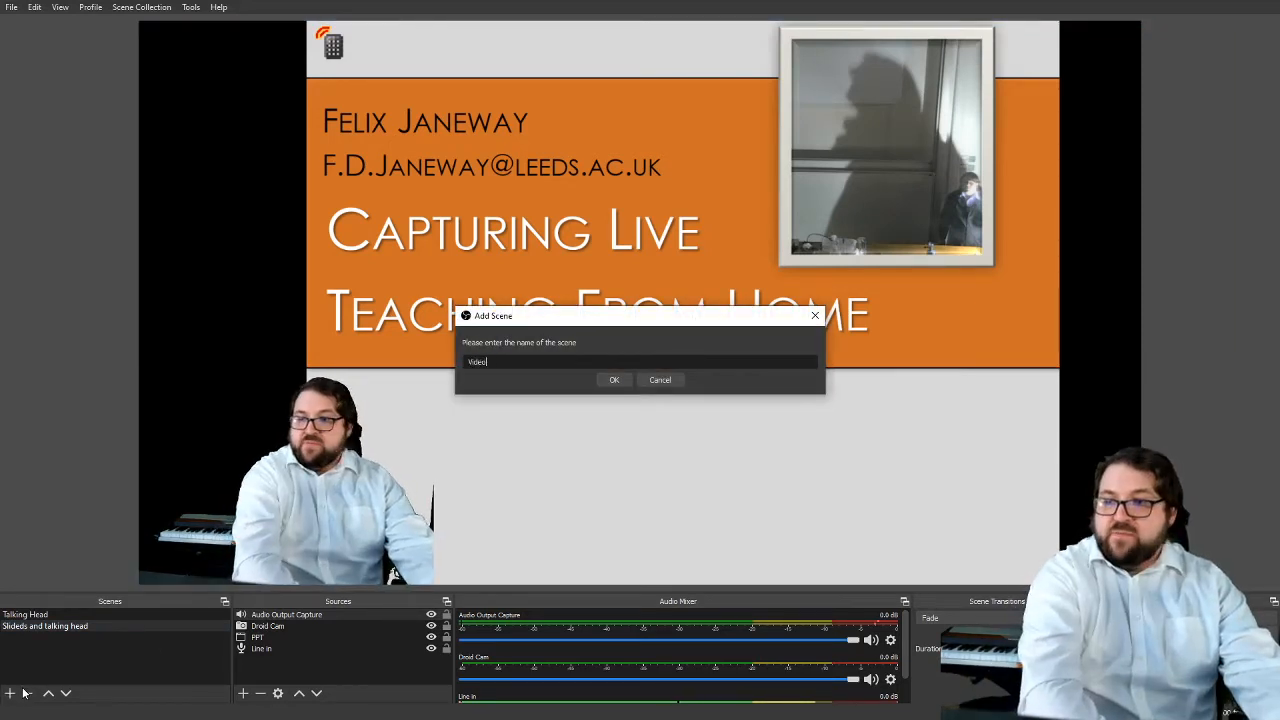
{"action": "key", "text": "Return"}
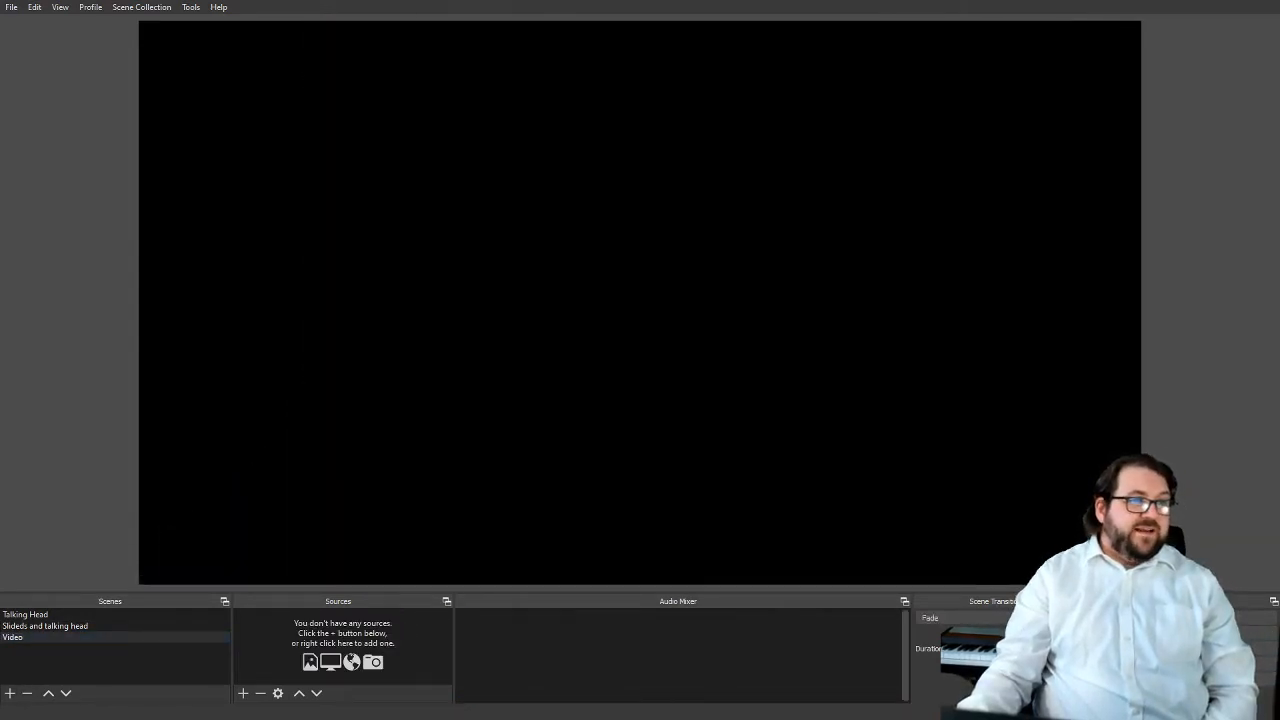
Add the video file Gif Length.mkv to the Video scene and enlarge it to fill the whole canvas
{"action": "left_click_drag", "start_coordinate": [428, 488], "coordinate": [475, 562]}
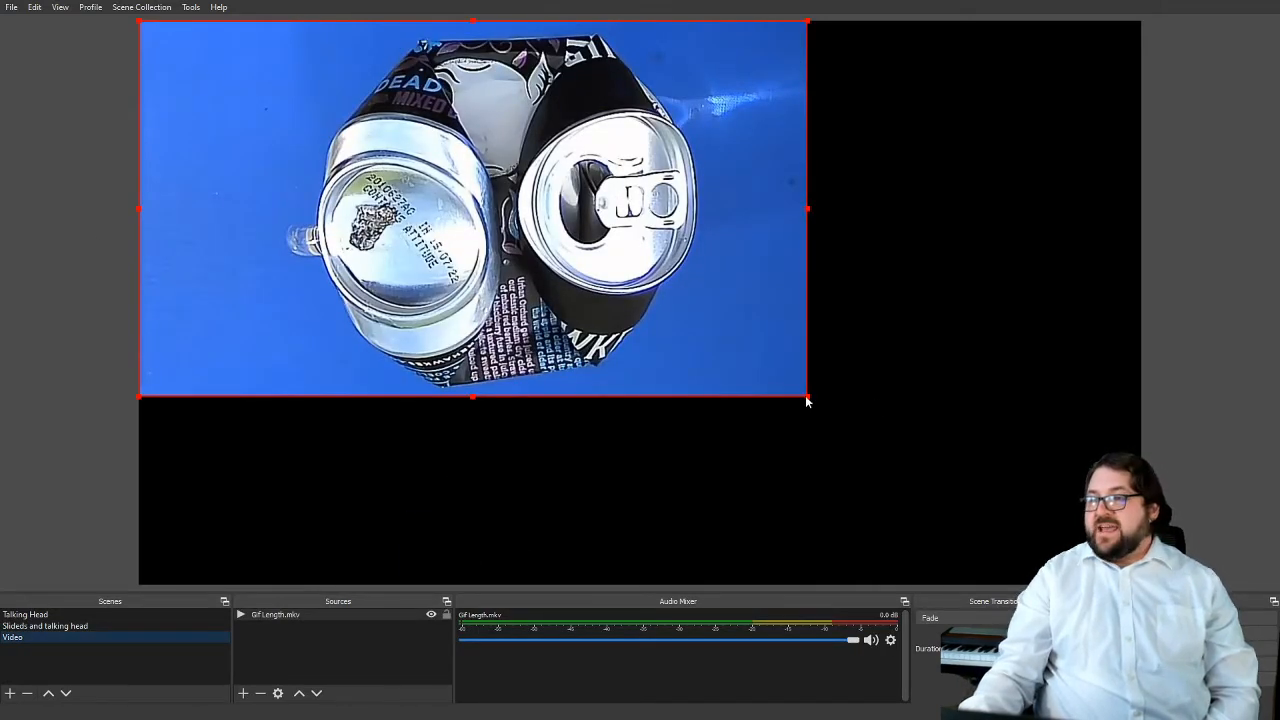
{"action": "left_click_drag", "start_coordinate": [807, 398], "coordinate": [1141, 583]}
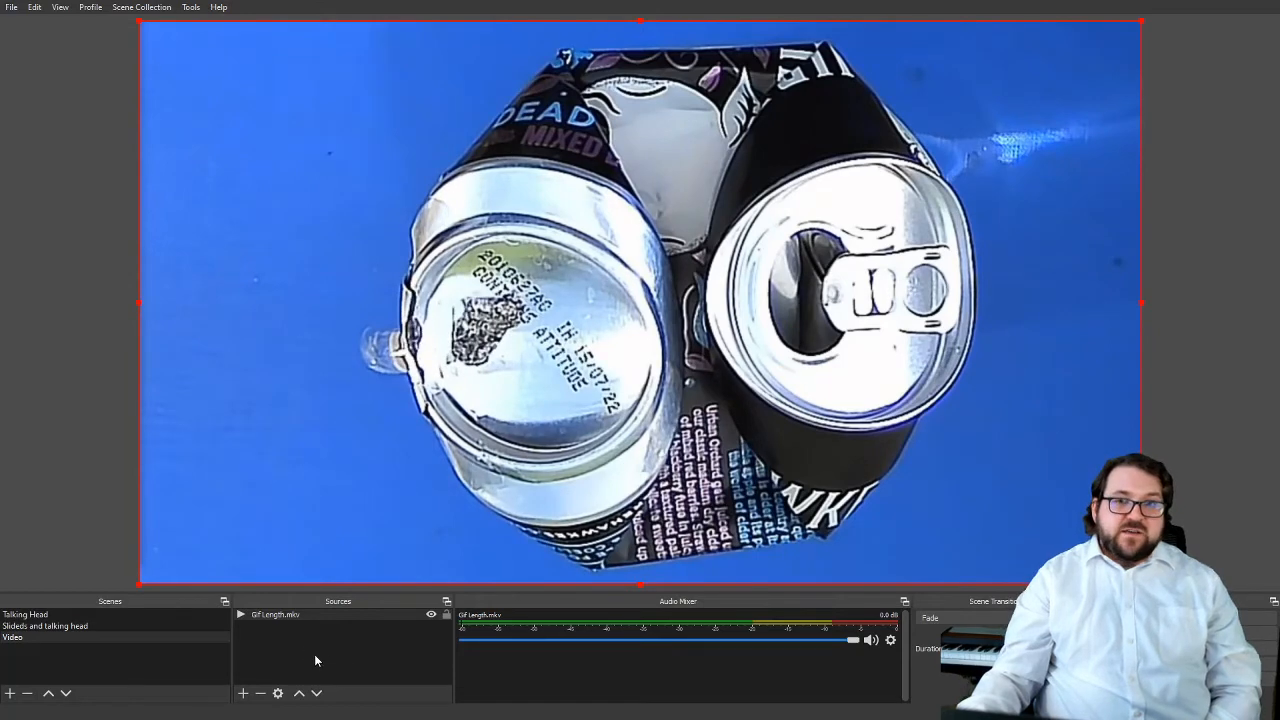
{"action": "left_click", "coordinate": [276, 651]}
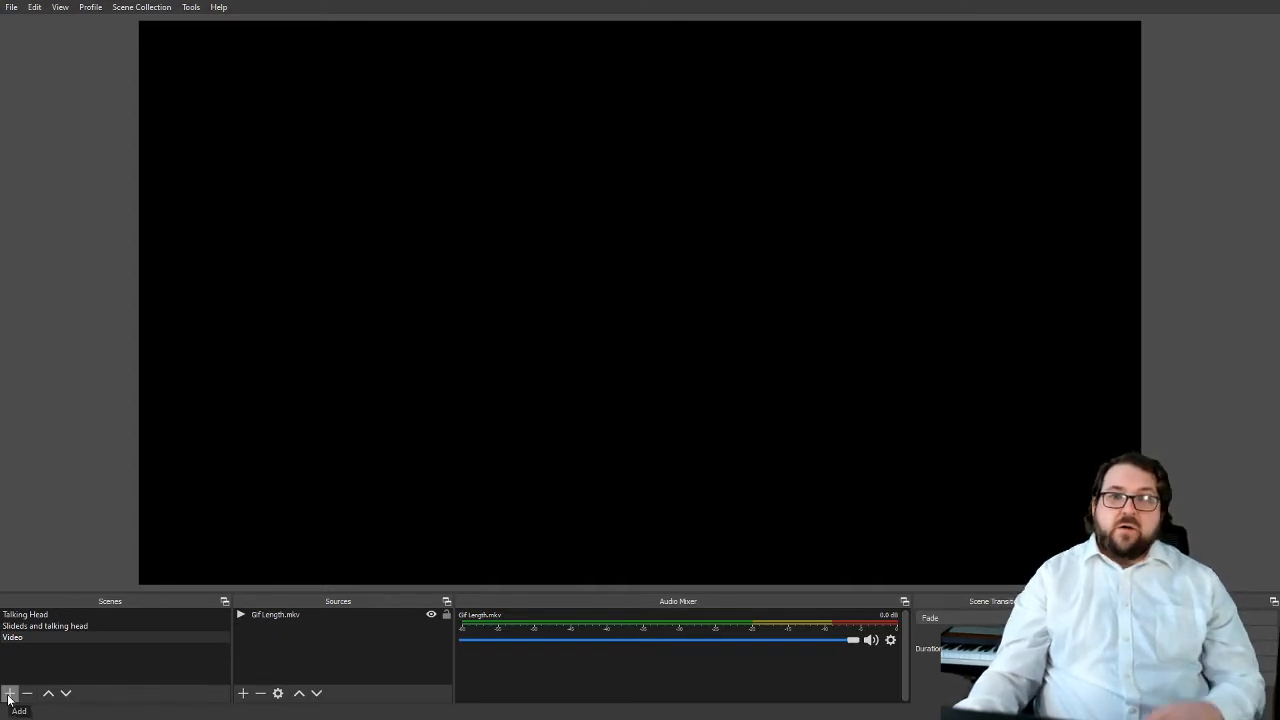
Create a new scene named "Models"
{"action": "left_click", "coordinate": [9, 693]}
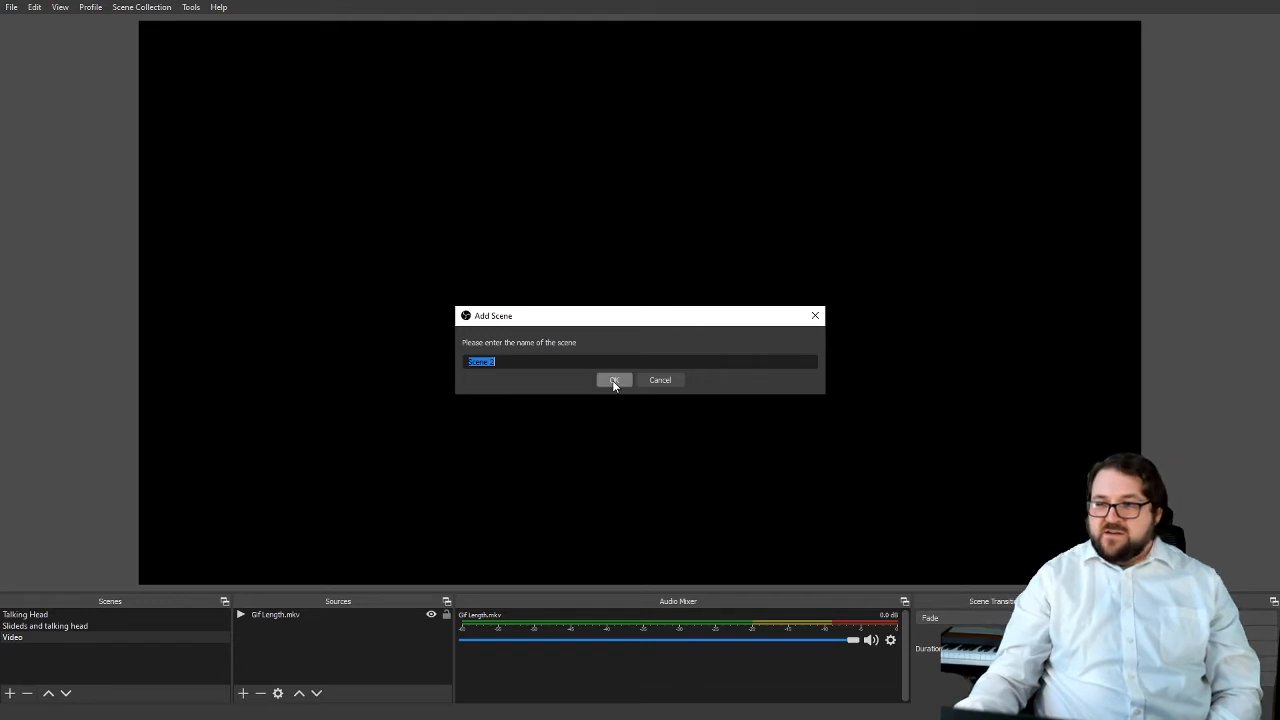
{"action": "type", "text": "mODEL"}
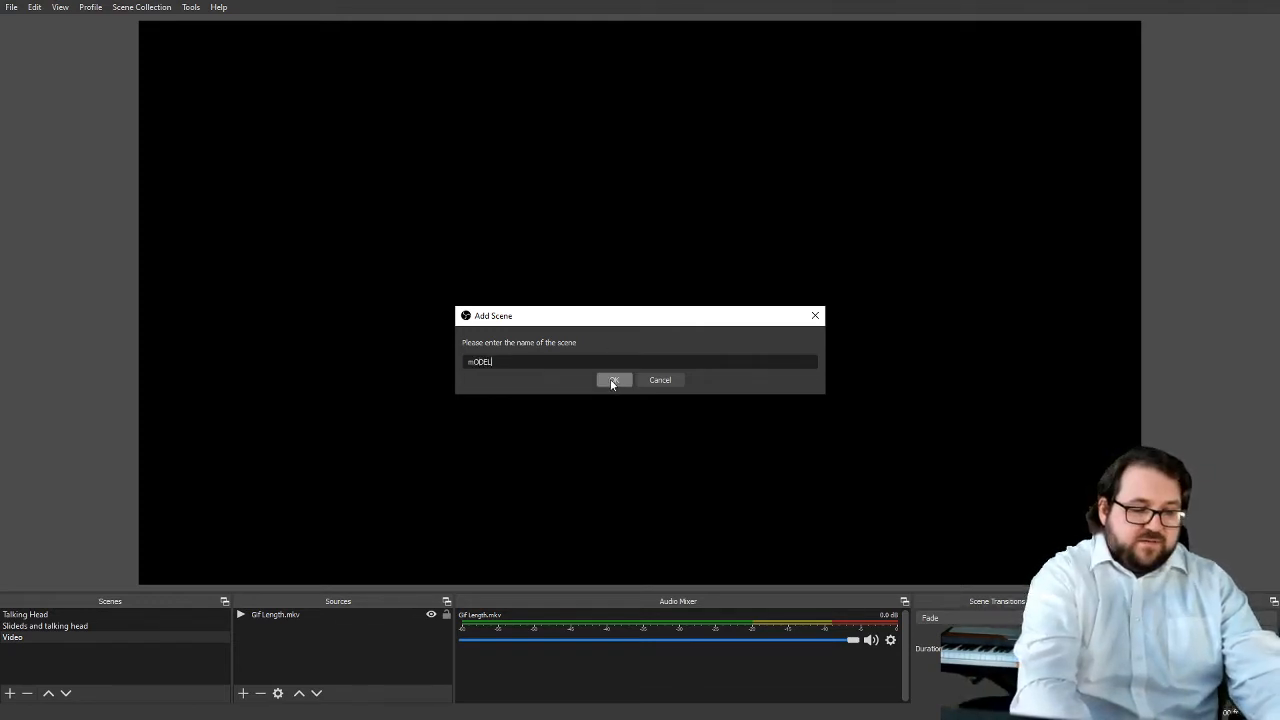
{"action": "key", "text": "ctrl+a"}
{"action": "type", "text": "Models"}
{"action": "left_click", "coordinate": [611, 383]}
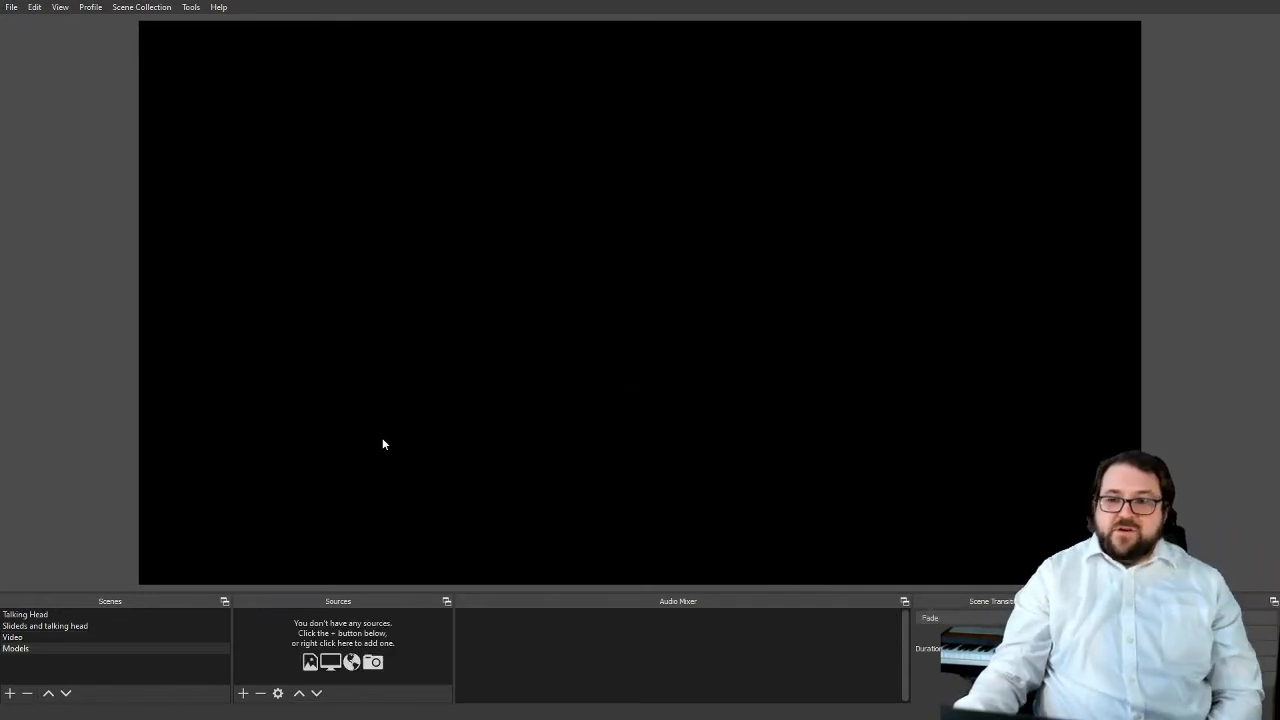
Add the existing Droid Cam video capture device to the Models scene
{"action": "left_click", "coordinate": [242, 694]}
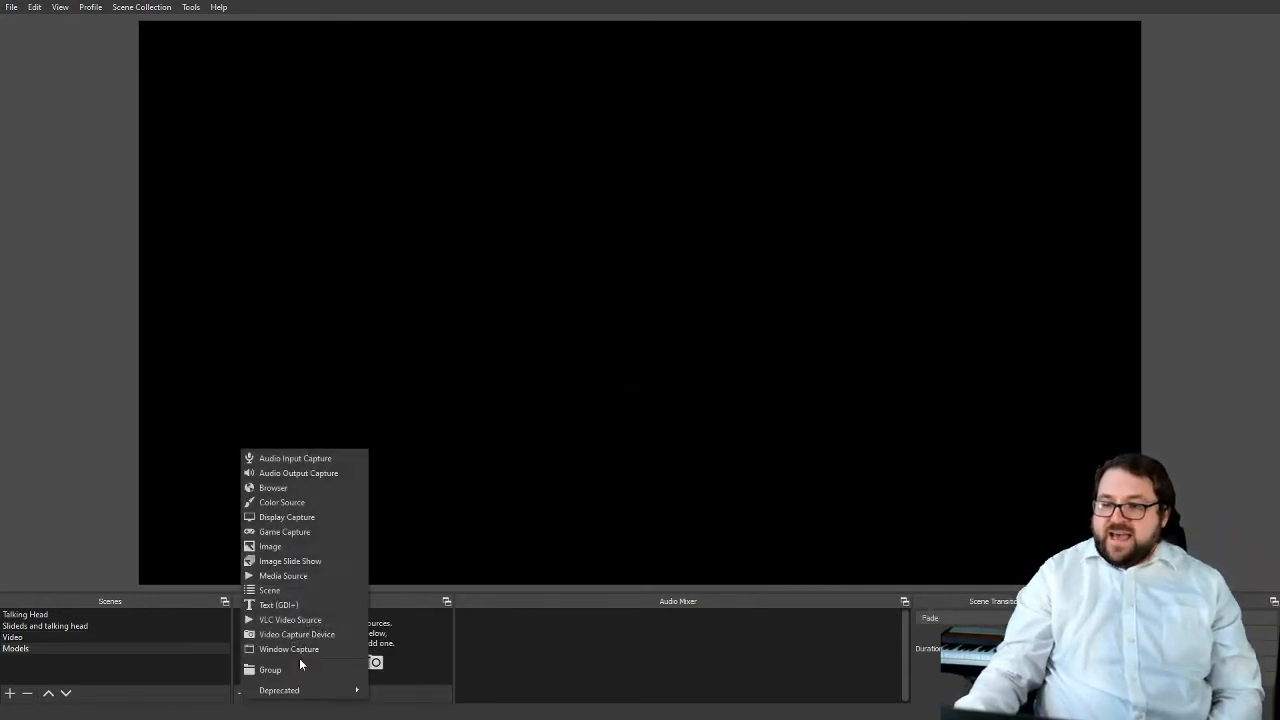
{"action": "left_click", "coordinate": [308, 638]}
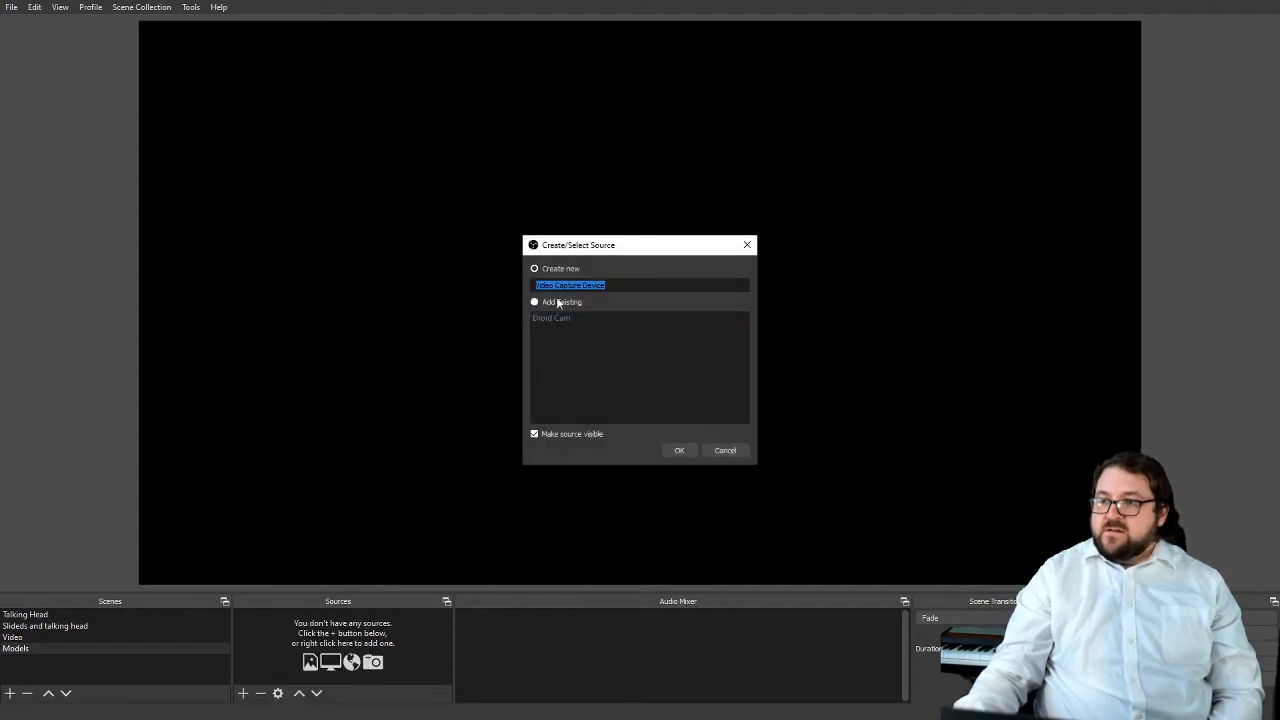
{"action": "left_click", "coordinate": [679, 450]}
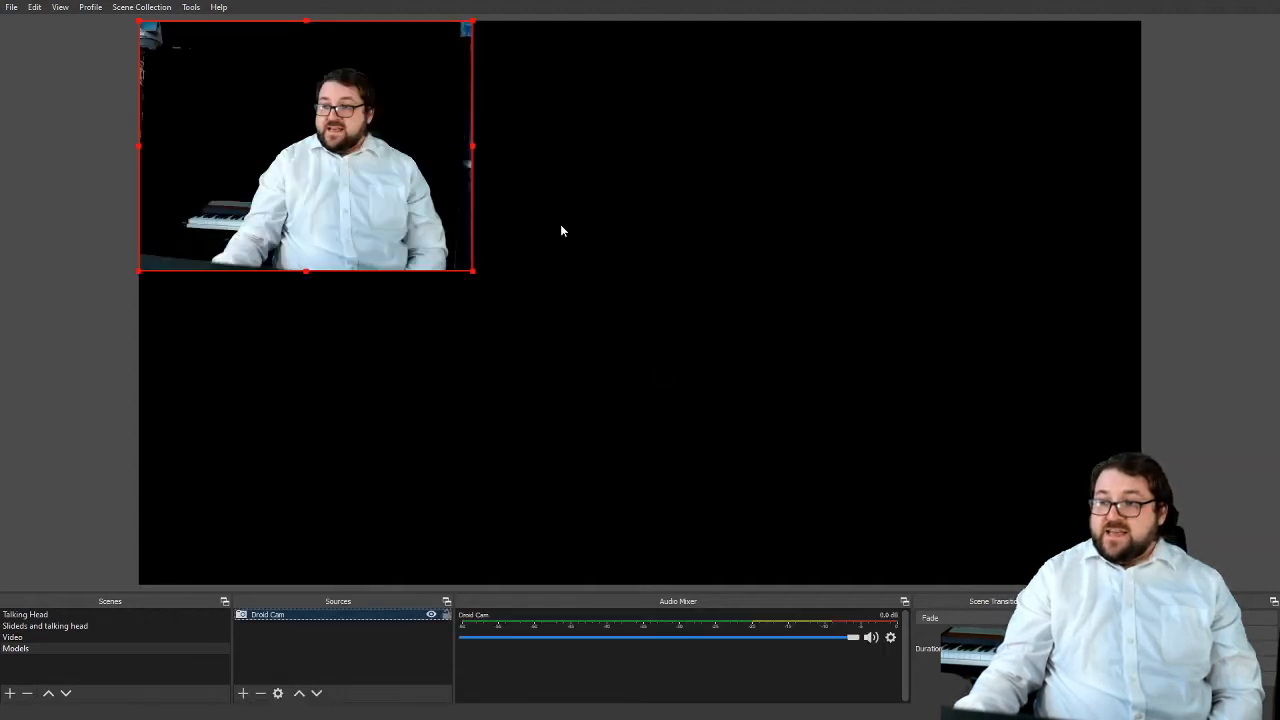
Move Droid Cam to the canvas's lower-left corner, crop its top, left and right edges, and realign it with the corner
{"action": "left_click_drag", "start_coordinate": [335, 156], "coordinate": [333, 467]}
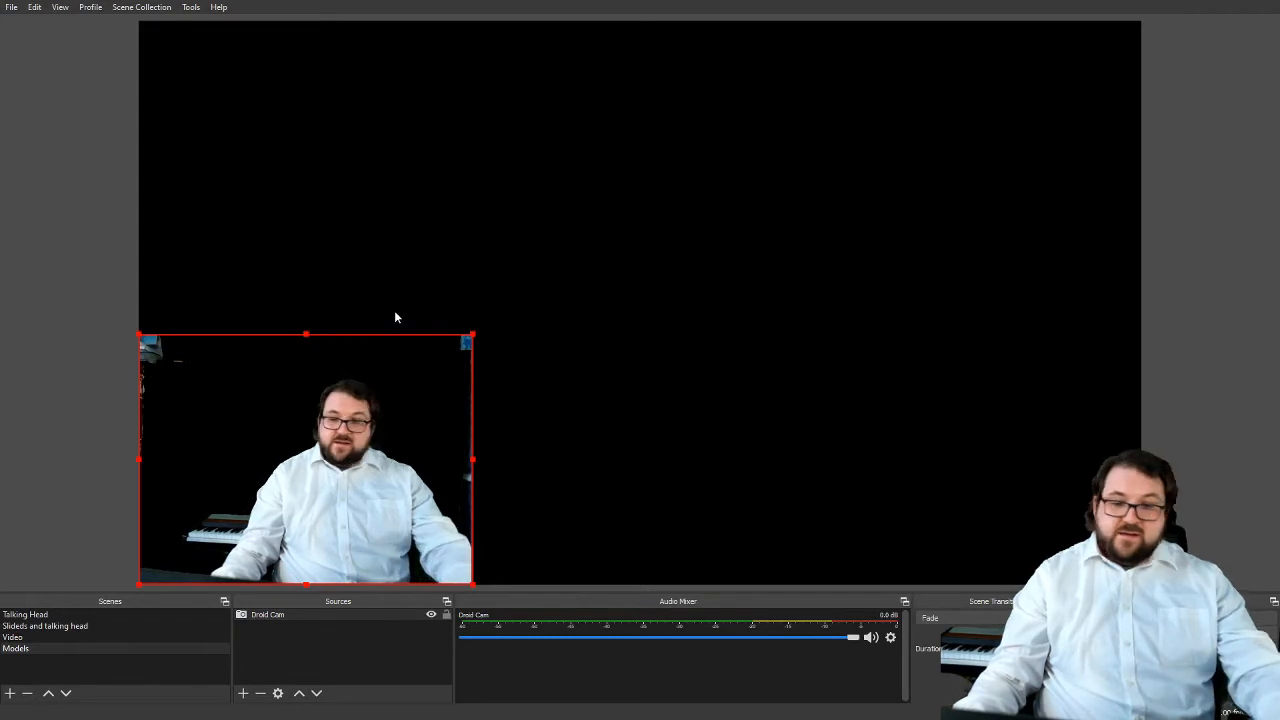
{"action": "left_click_drag", "start_coordinate": [471, 336], "coordinate": [440, 358]}
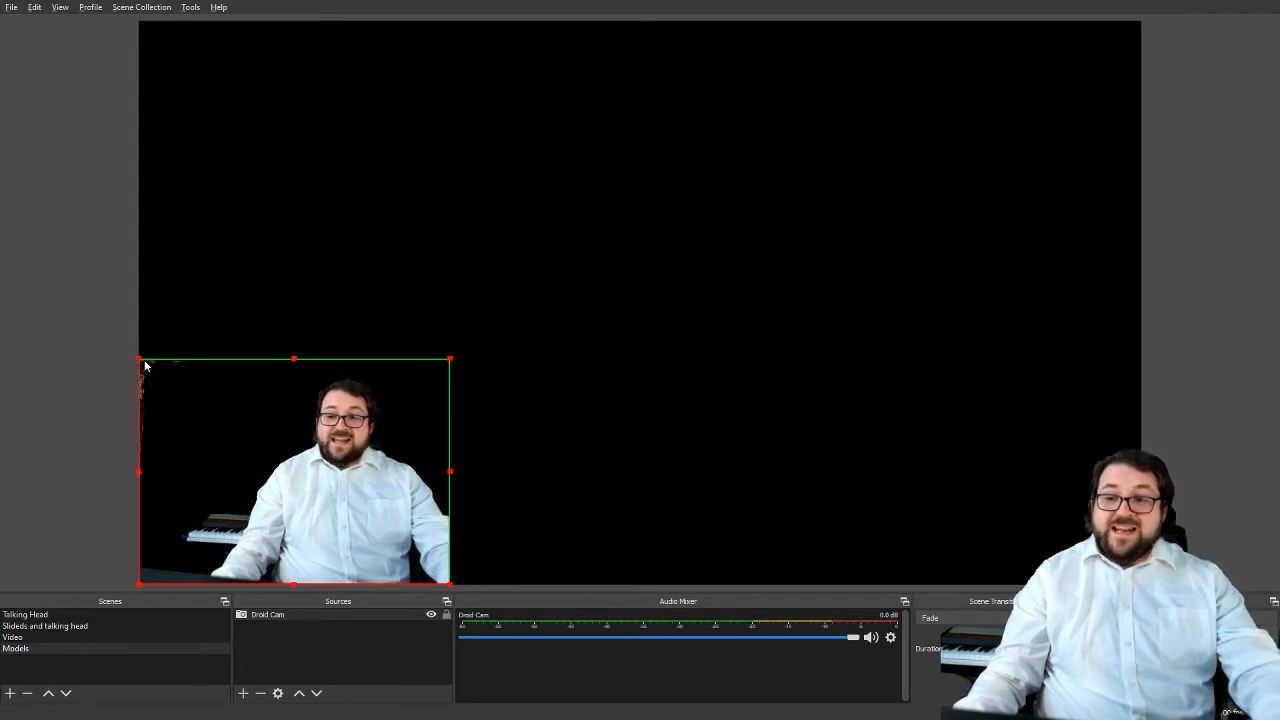
{"action": "left_click_drag", "start_coordinate": [140, 366], "coordinate": [168, 369]}
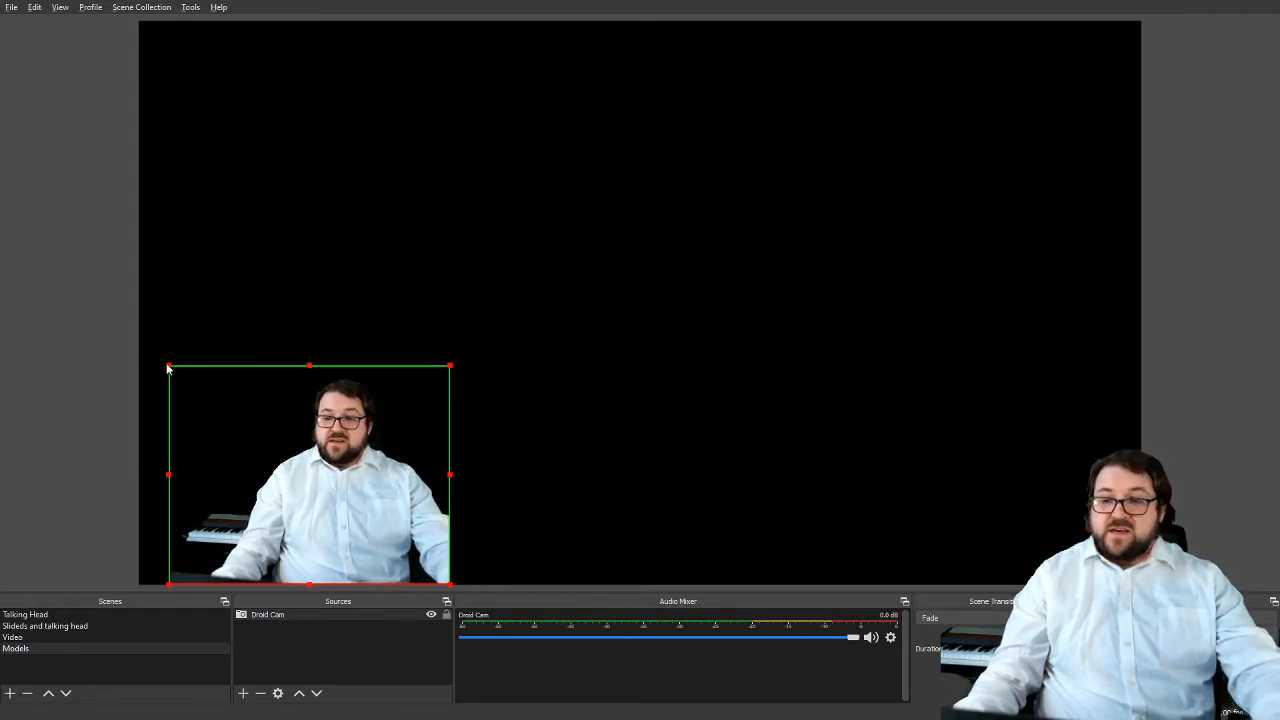
{"action": "left_click_drag", "start_coordinate": [241, 470], "coordinate": [222, 466]}
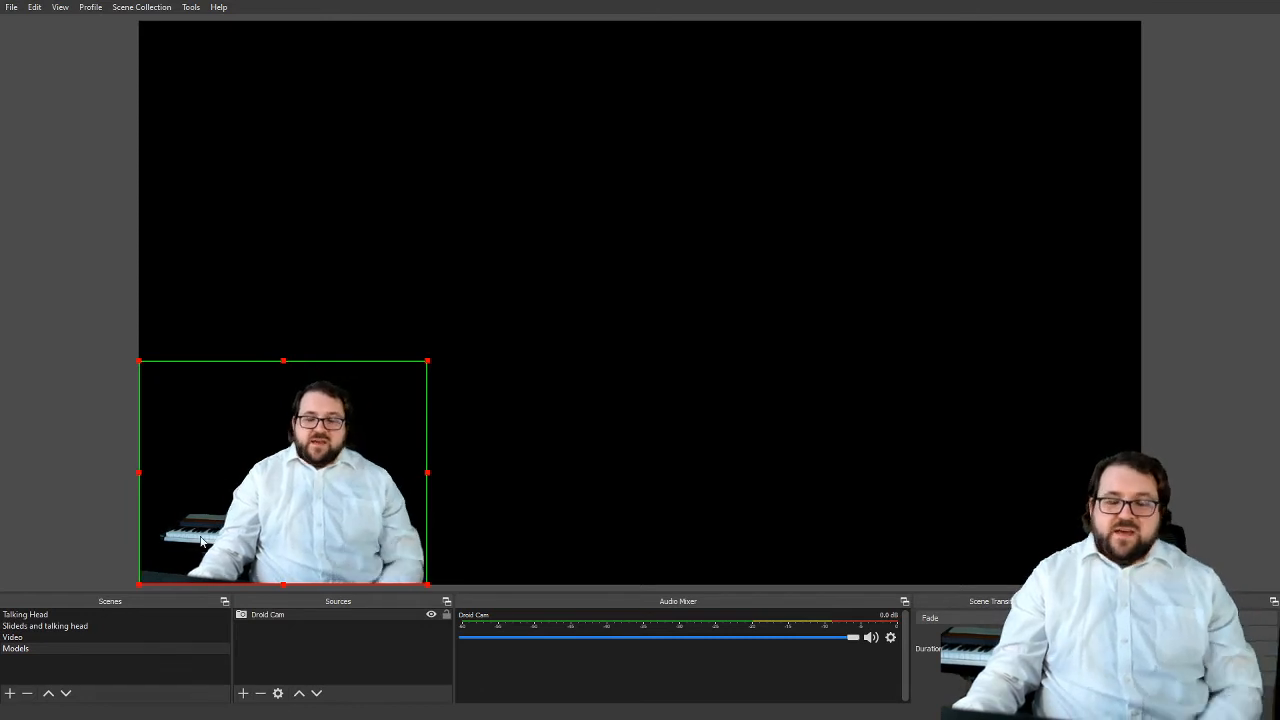
Add a new video capture device source named "Board Cam" that uses the GENERAL WEBCAM device
{"action": "left_click", "coordinate": [243, 693]}
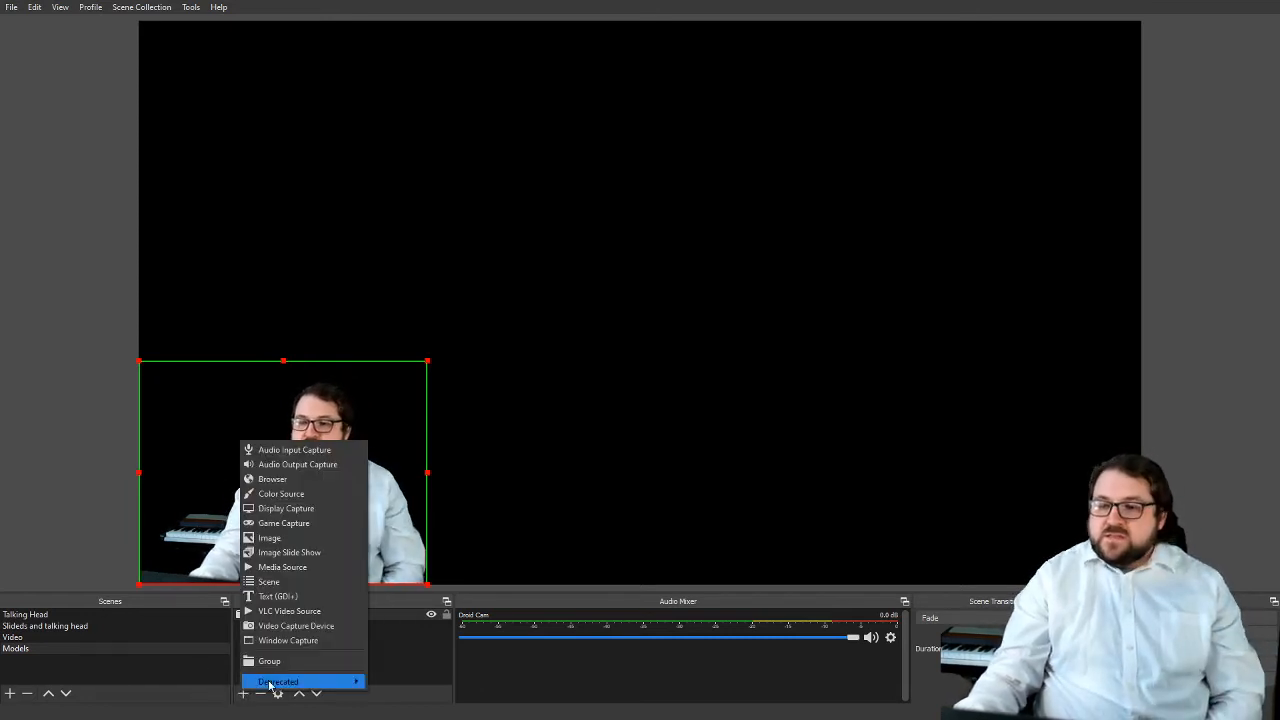
{"action": "left_click", "coordinate": [296, 625]}
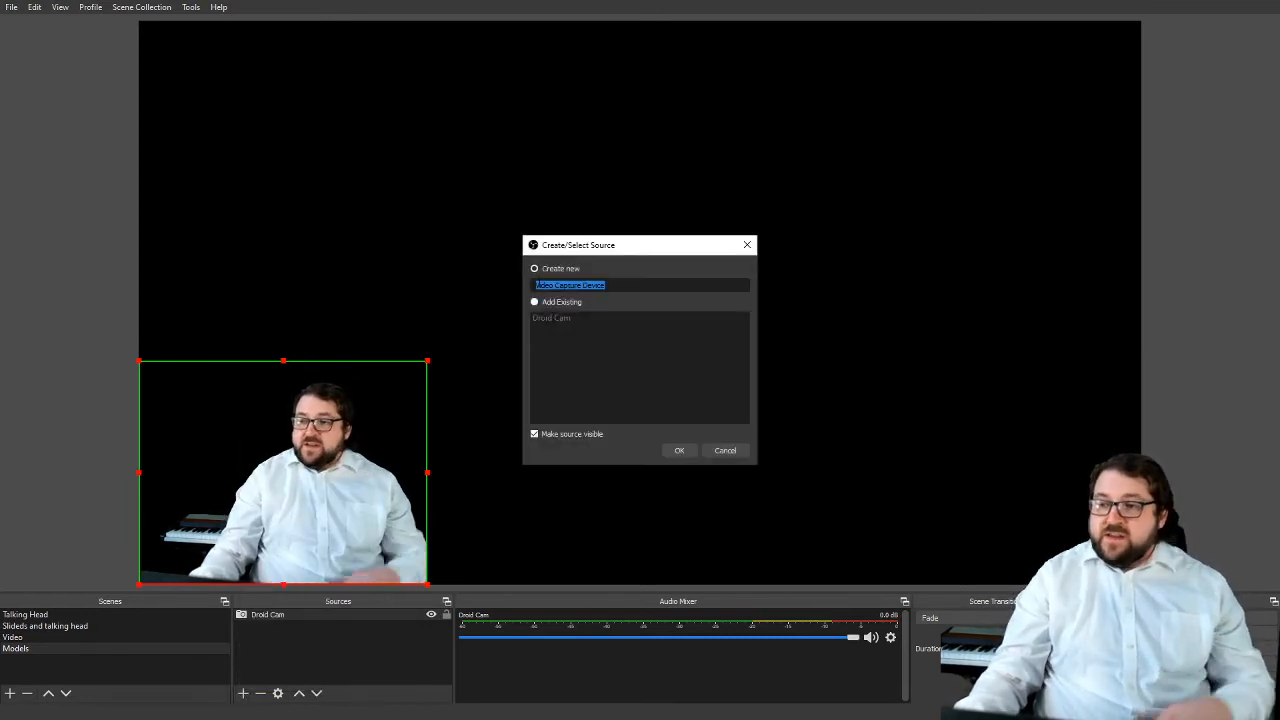
{"action": "type", "text": "Board"}
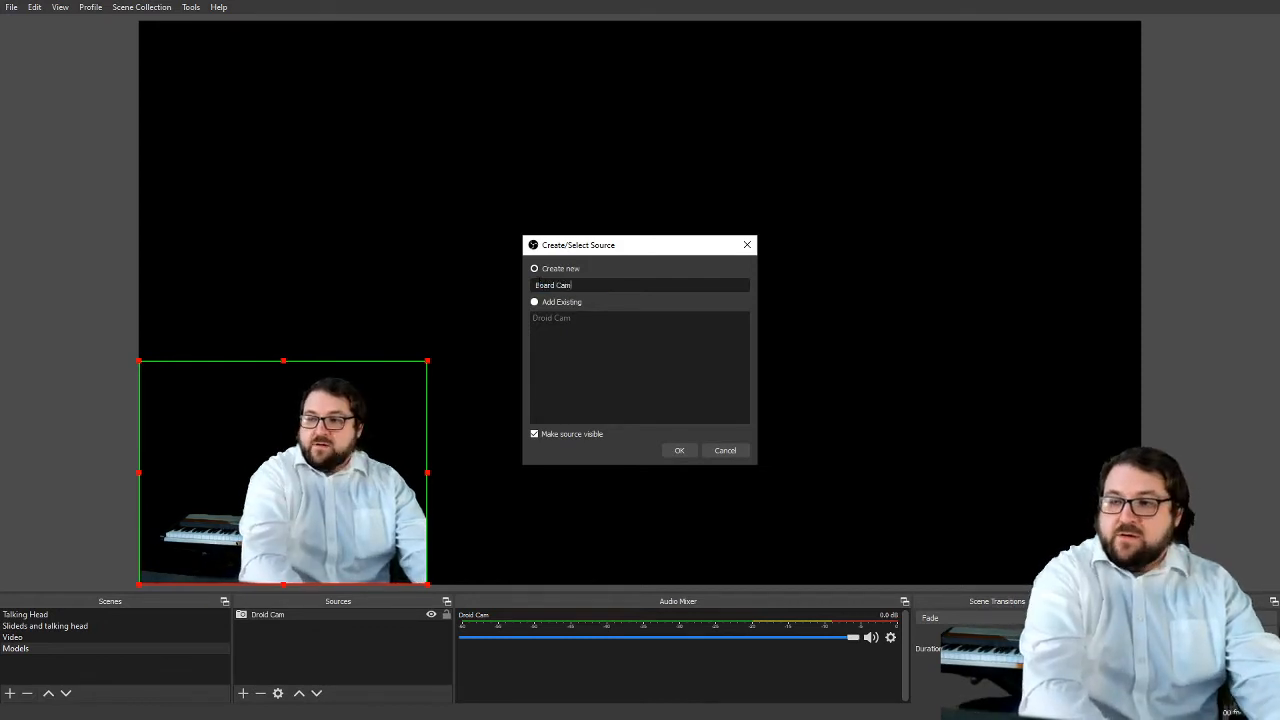
{"action": "type", "text": " Cam"}
{"action": "key", "text": "Return"}
{"action": "left_click", "coordinate": [556, 333]}
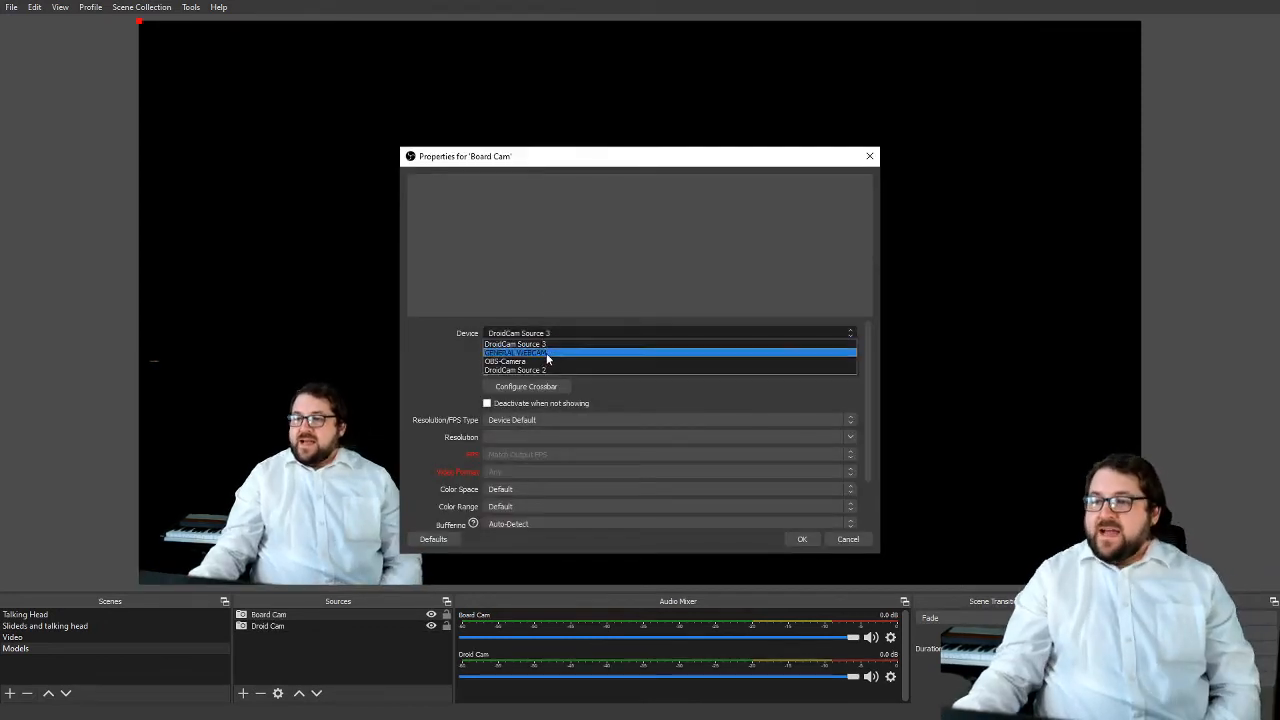
{"action": "left_click", "coordinate": [550, 352]}
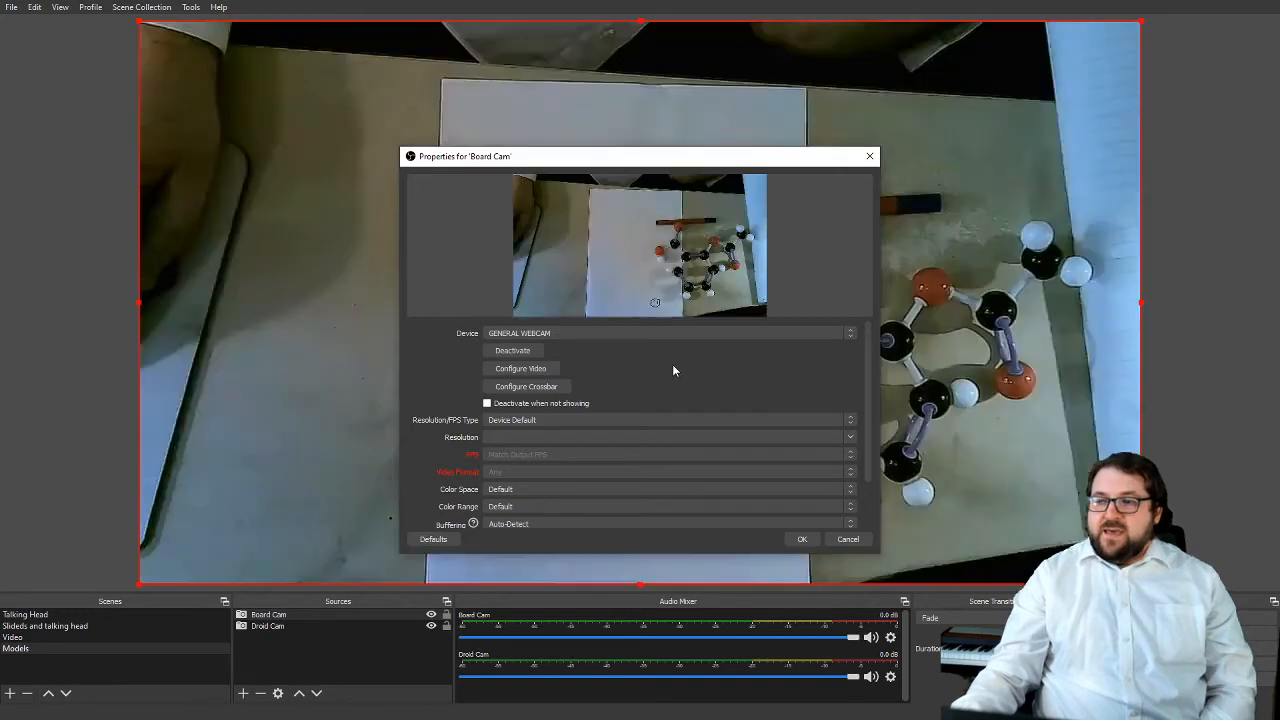
{"action": "left_click", "coordinate": [800, 538]}
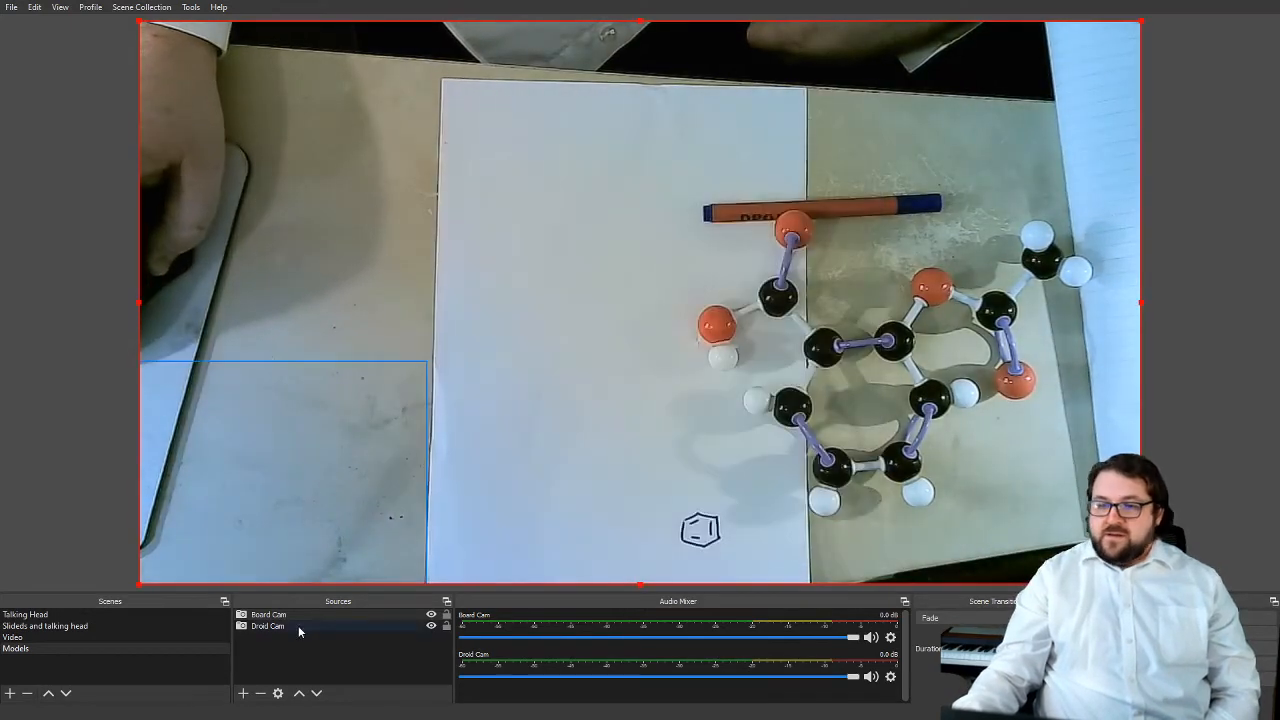
Place Droid Cam in front of Board Cam, and flip the Board Cam image vertically
{"action": "left_click_drag", "start_coordinate": [298, 625], "coordinate": [307, 606]}
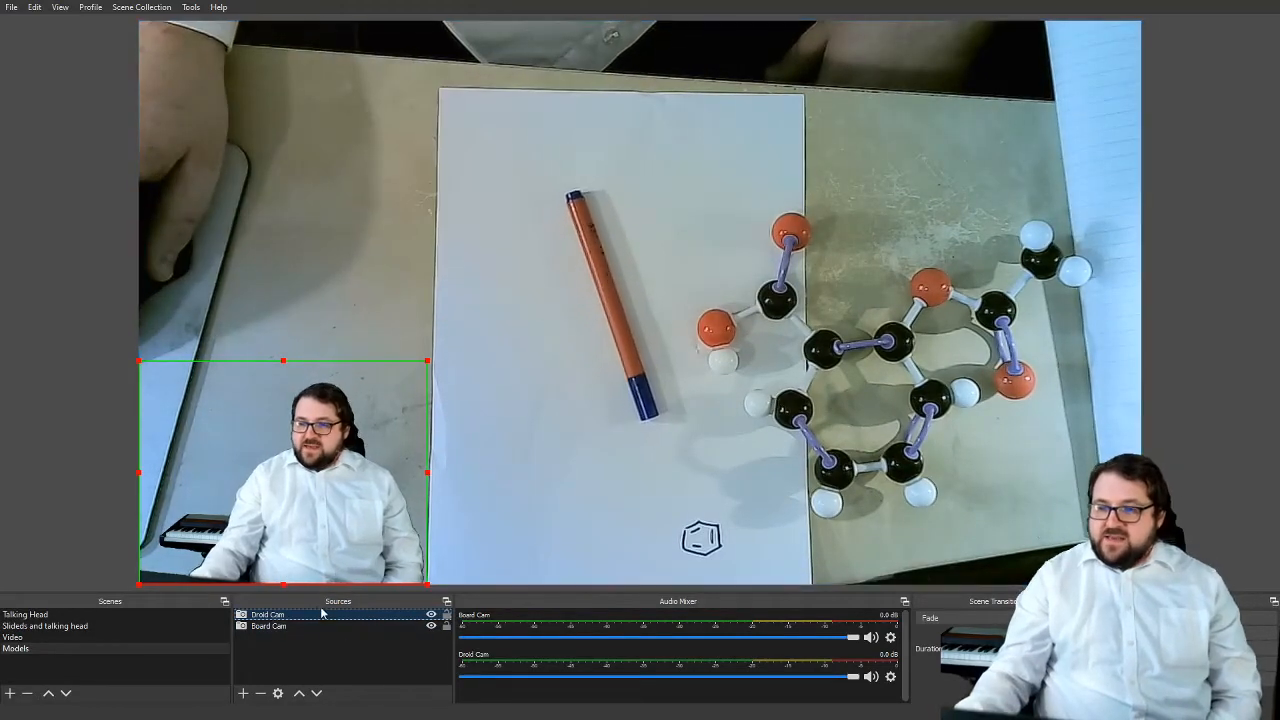
{"action": "double_click", "coordinate": [290, 626]}
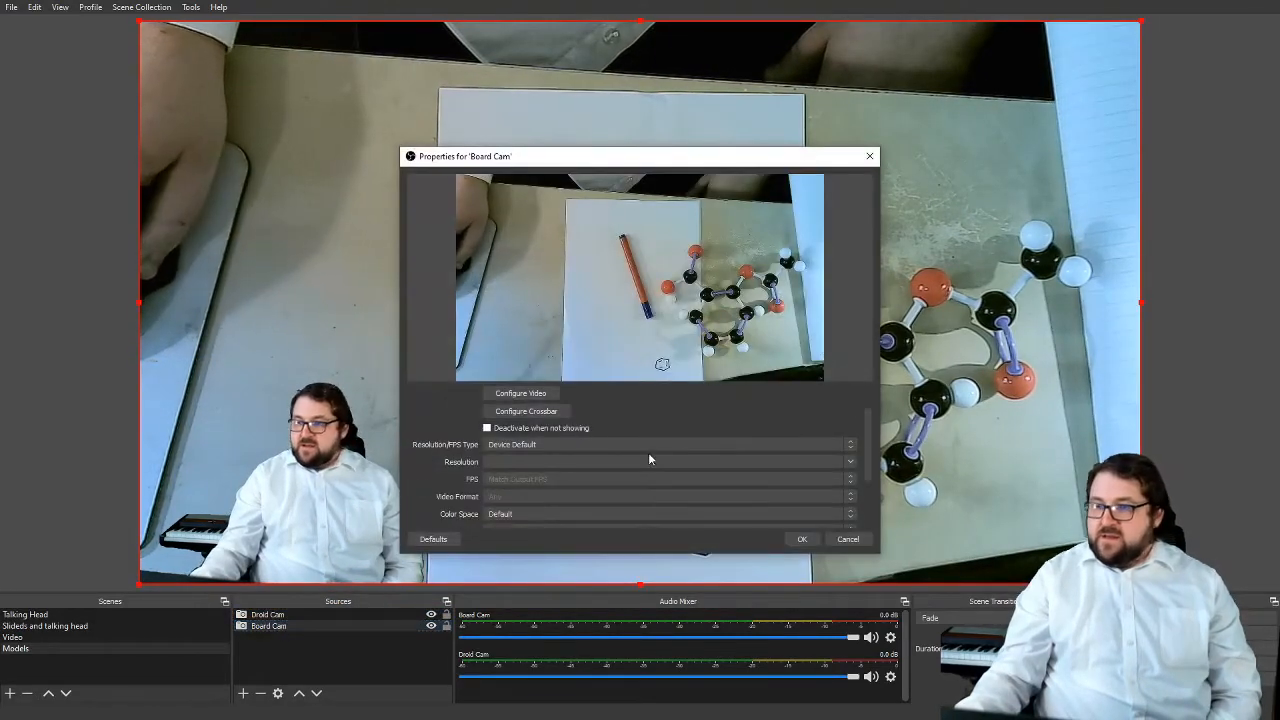
{"action": "scroll", "coordinate": [648, 458], "scroll_direction": "down", "scroll_amount": 2}
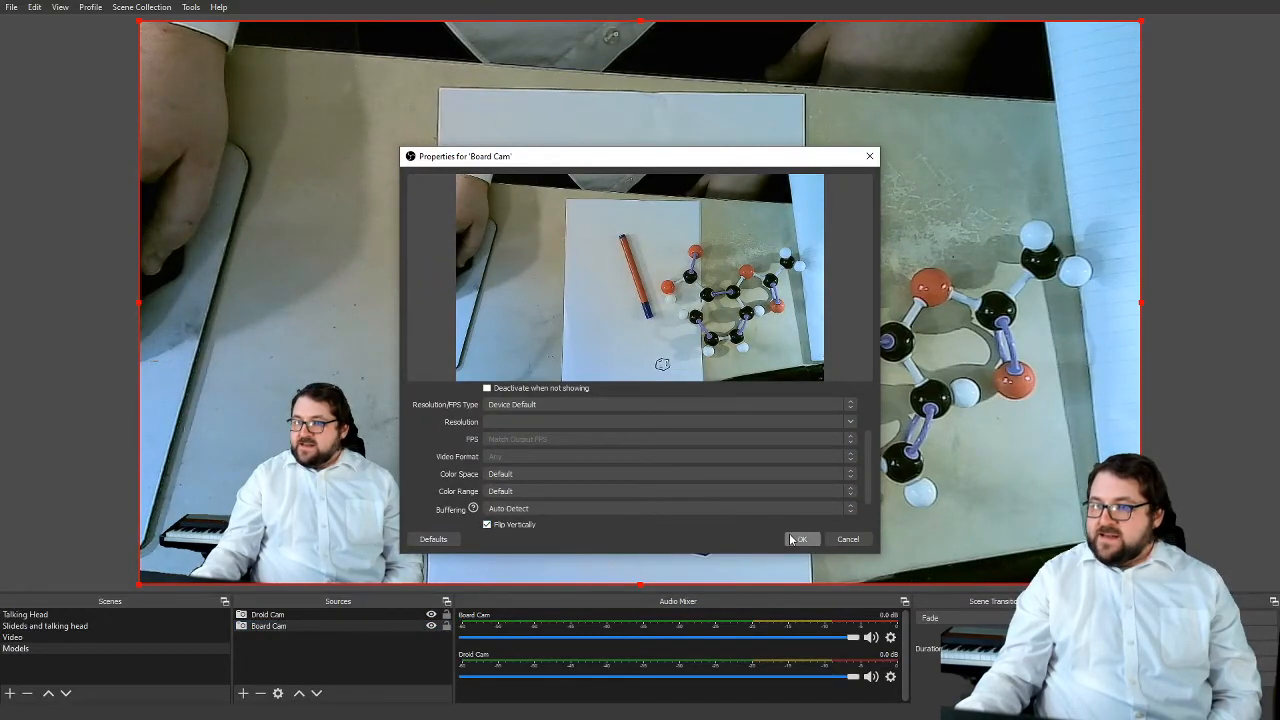
{"action": "left_click", "coordinate": [793, 539]}
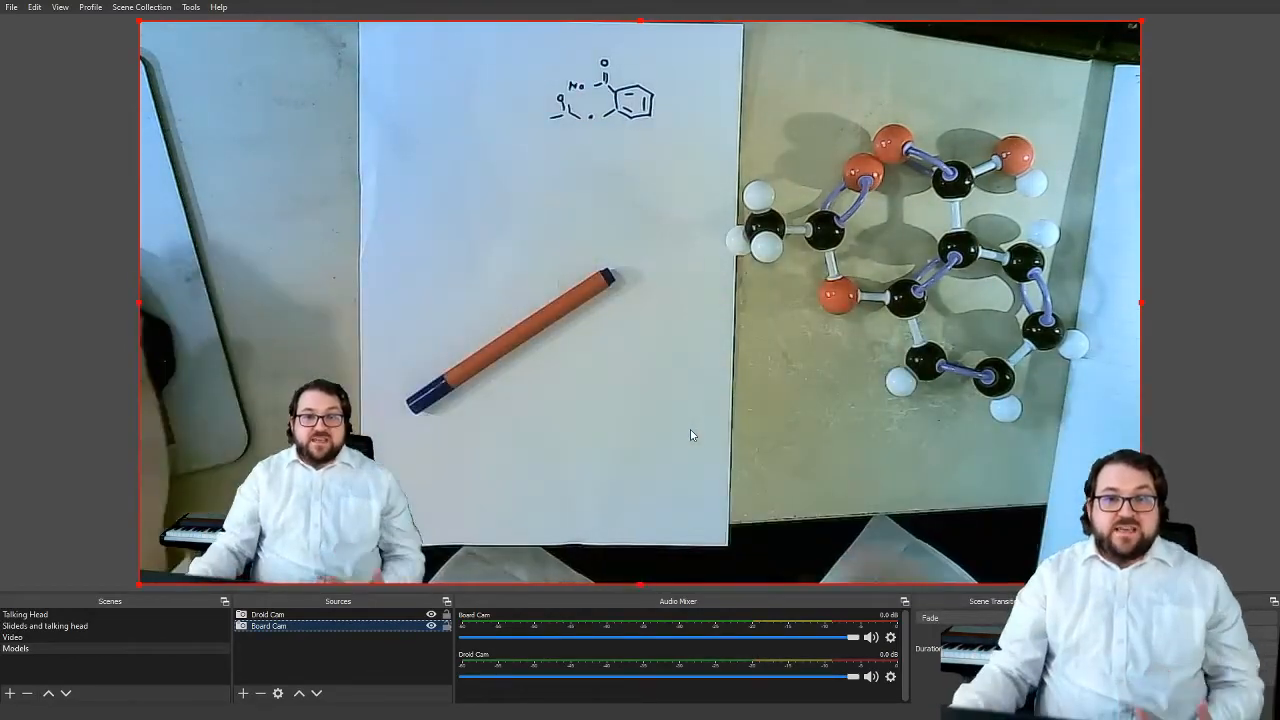
Go through the Video, slides and Talking Head scenes in turn to review them
{"action": "left_click", "coordinate": [56, 637]}
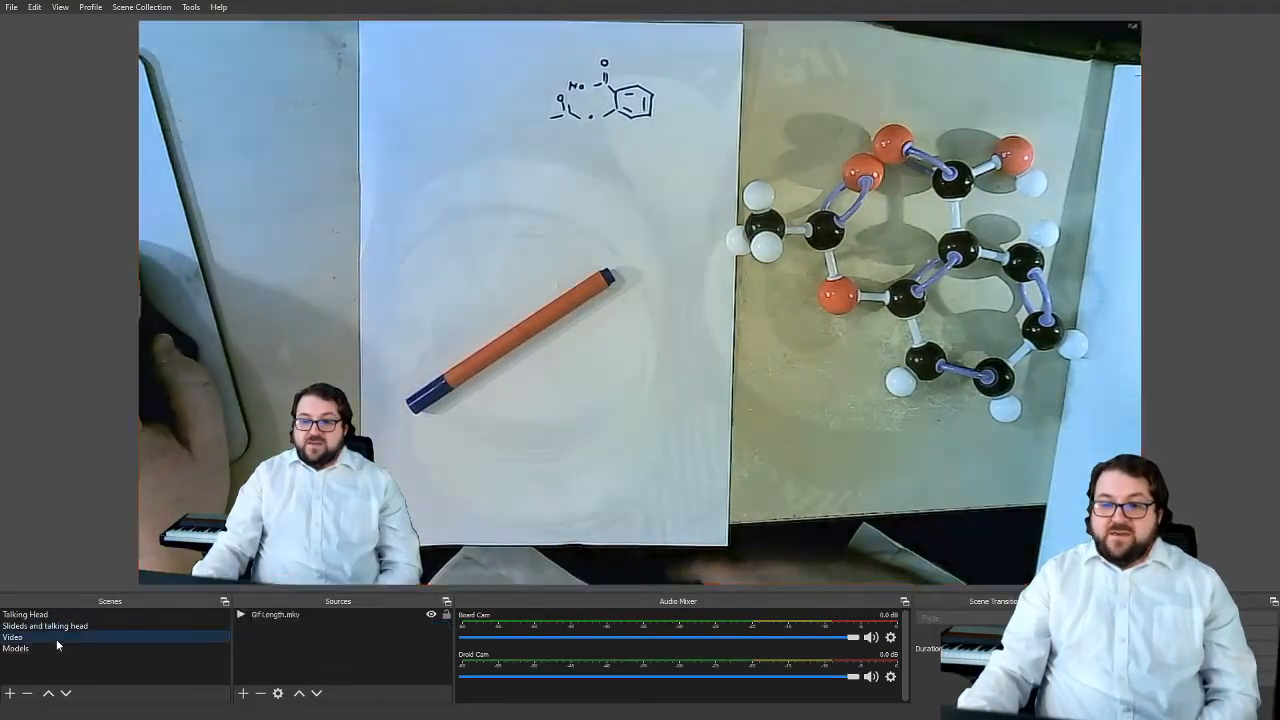
{"action": "left_click", "coordinate": [72, 625]}
{"action": "left_click", "coordinate": [64, 614]}
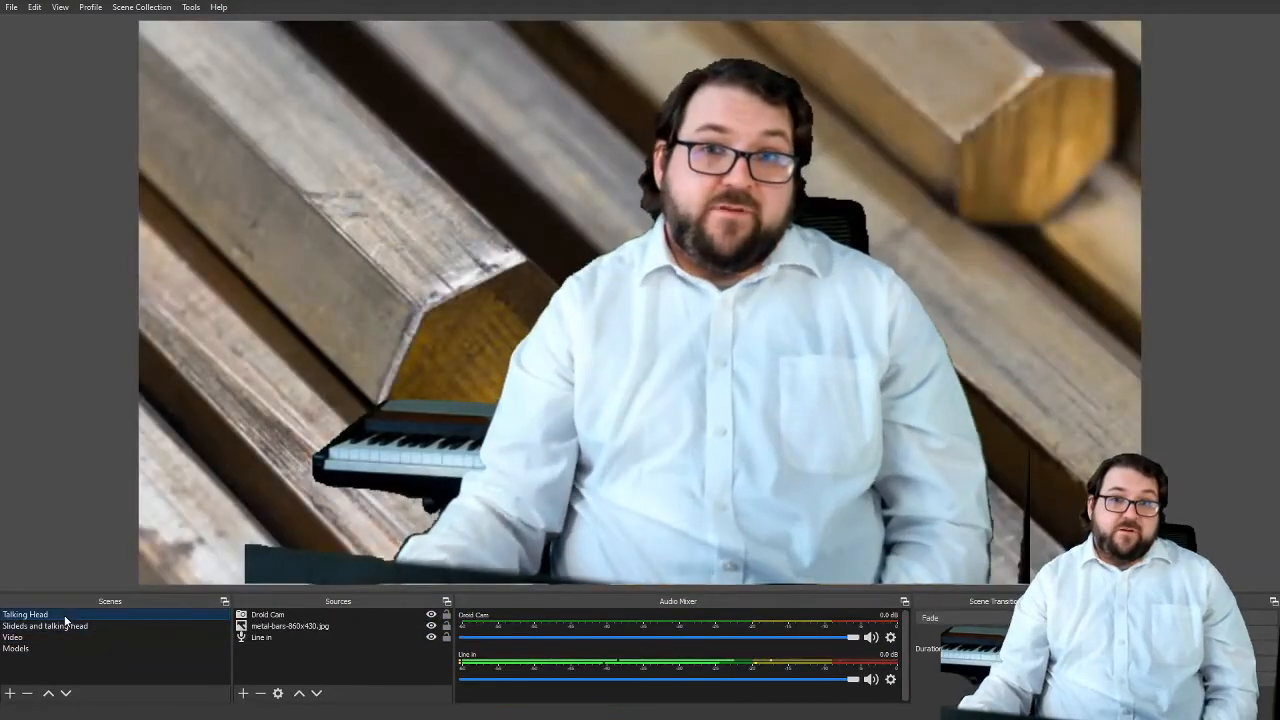
Create a new scene named "Splash" and add the existing PPT window capture source to it
{"action": "left_click", "coordinate": [12, 692]}
{"action": "type", "text": "Splash"}
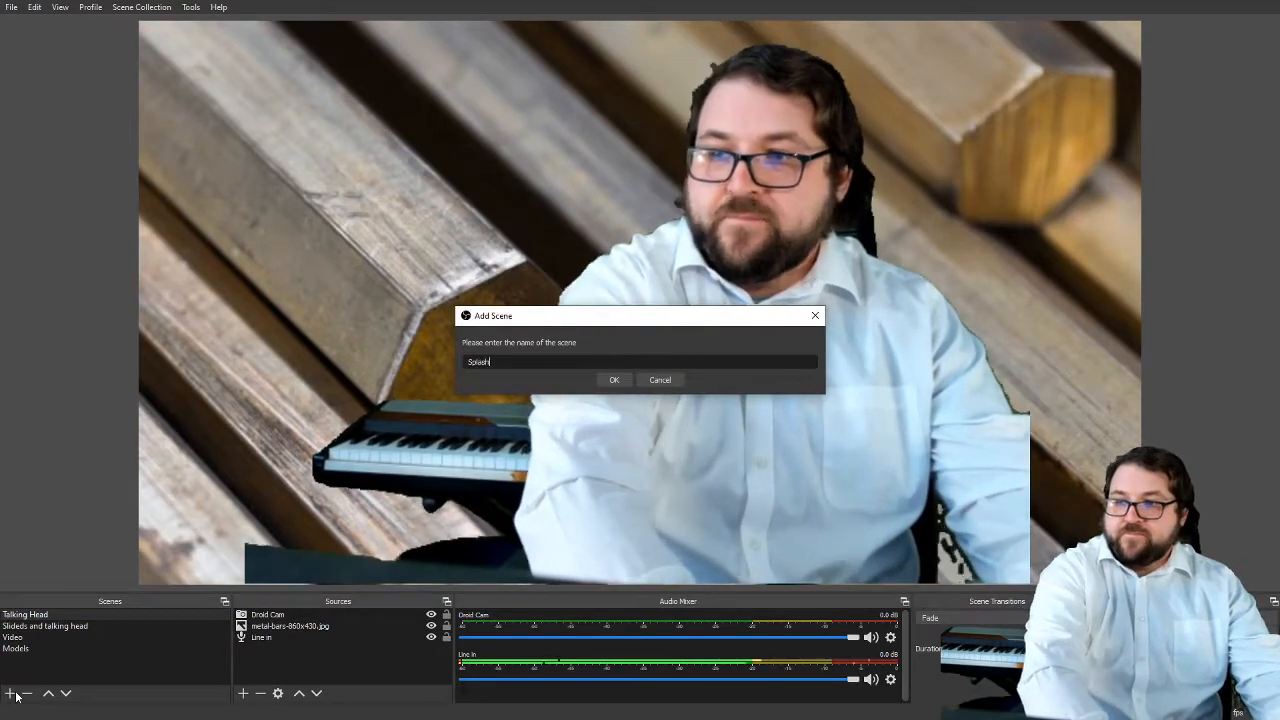
{"action": "key", "text": "Return"}
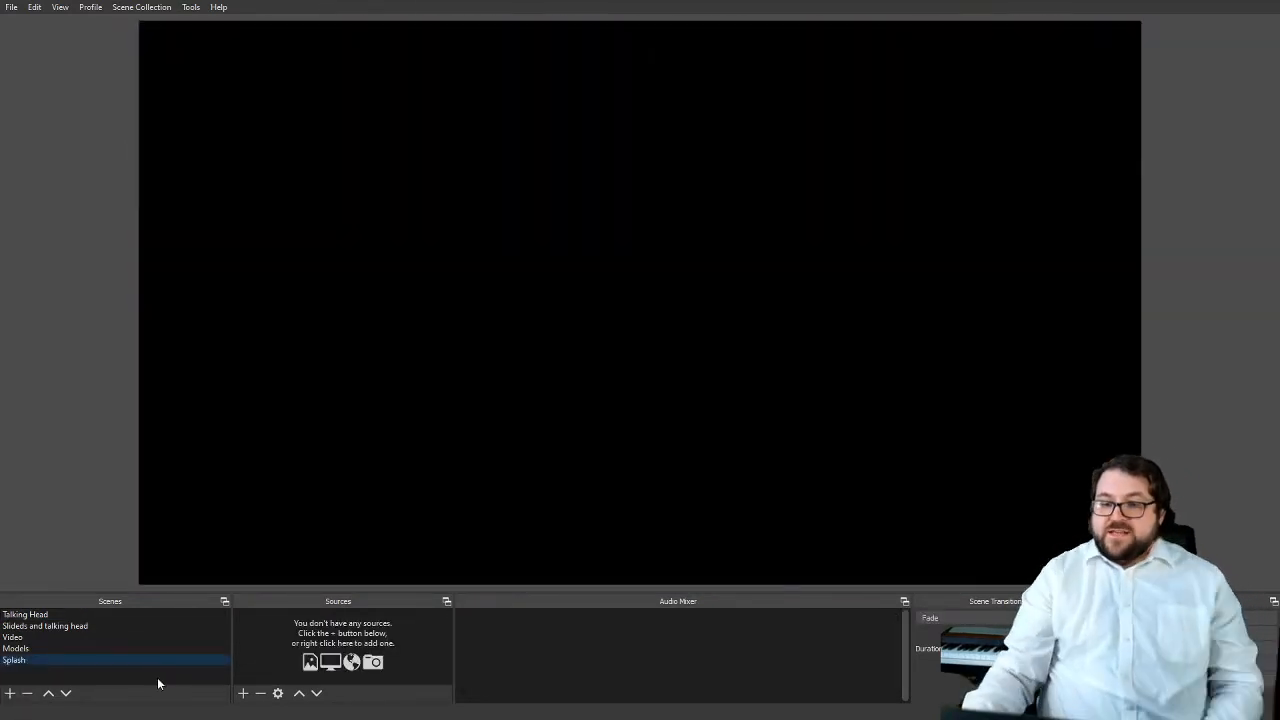
{"action": "left_click", "coordinate": [241, 692]}
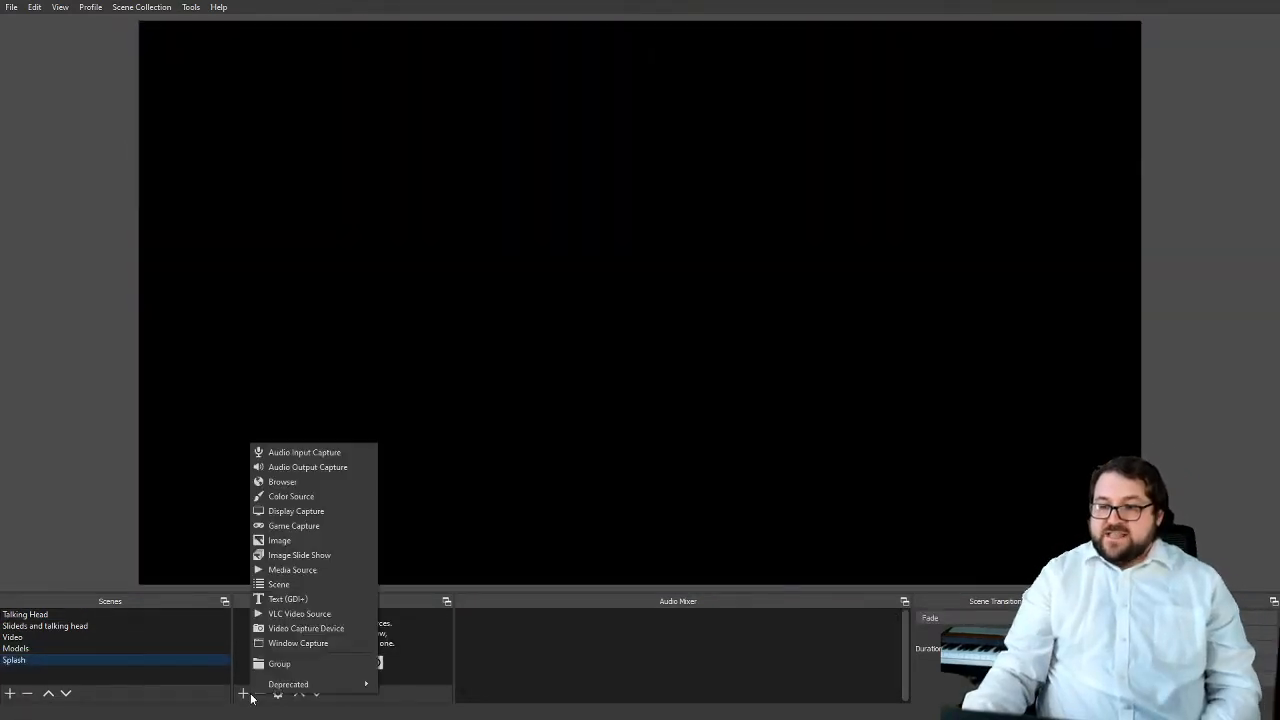
{"action": "left_click", "coordinate": [316, 643]}
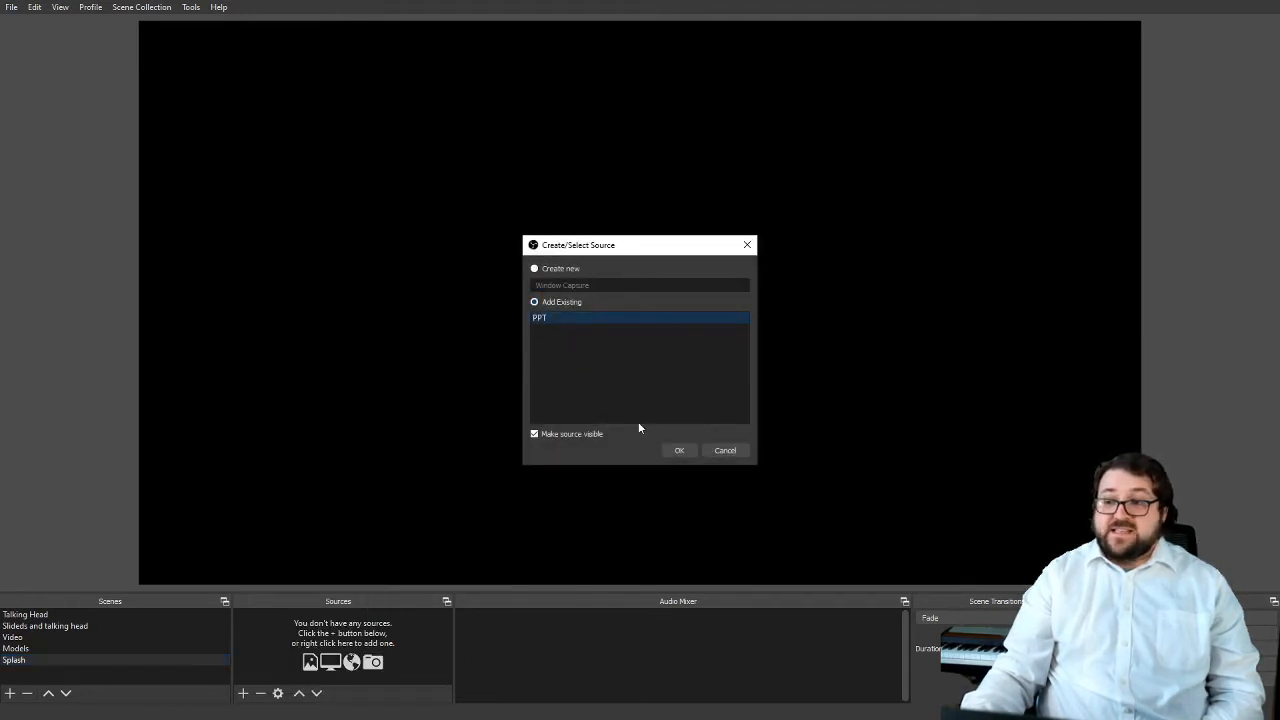
{"action": "left_click", "coordinate": [674, 452]}
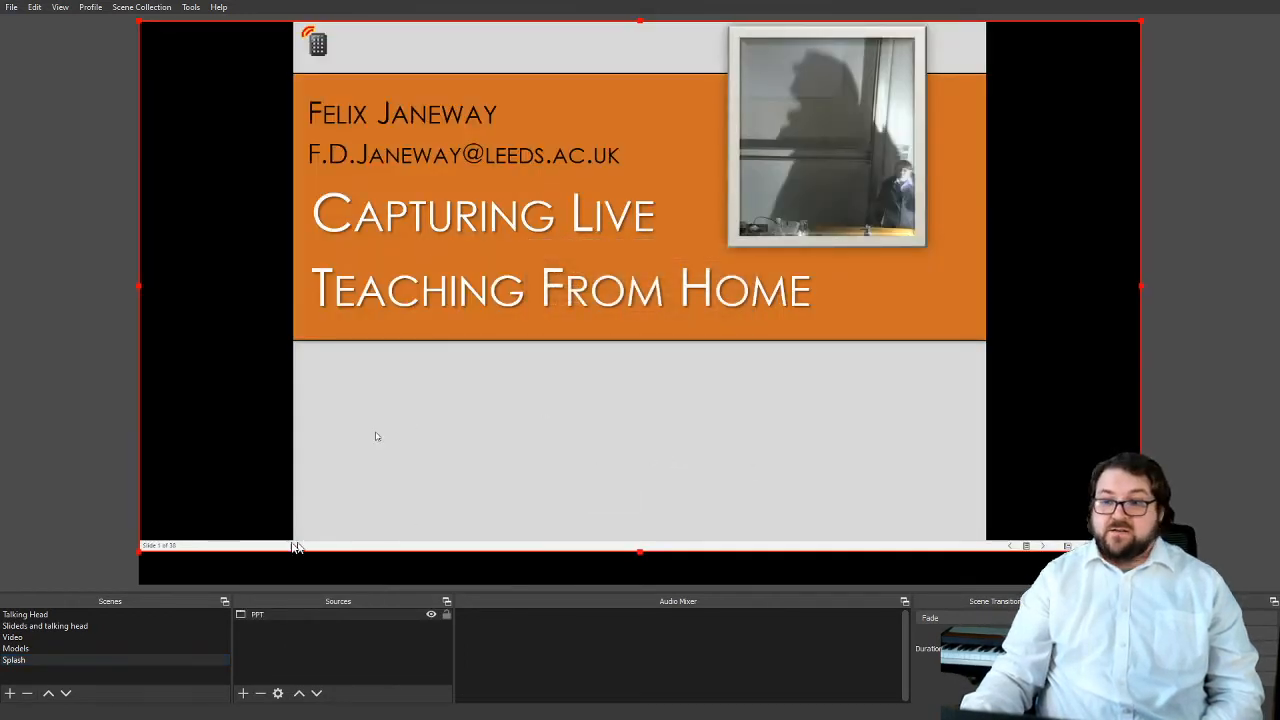
Enlarge the PPT source until the slide fills the canvas height, and shift it sideways to roughly centre the slide
{"action": "left_click_drag", "start_coordinate": [139, 551], "coordinate": [46, 592]}
{"action": "left_click_drag", "start_coordinate": [455, 486], "coordinate": [503, 486]}
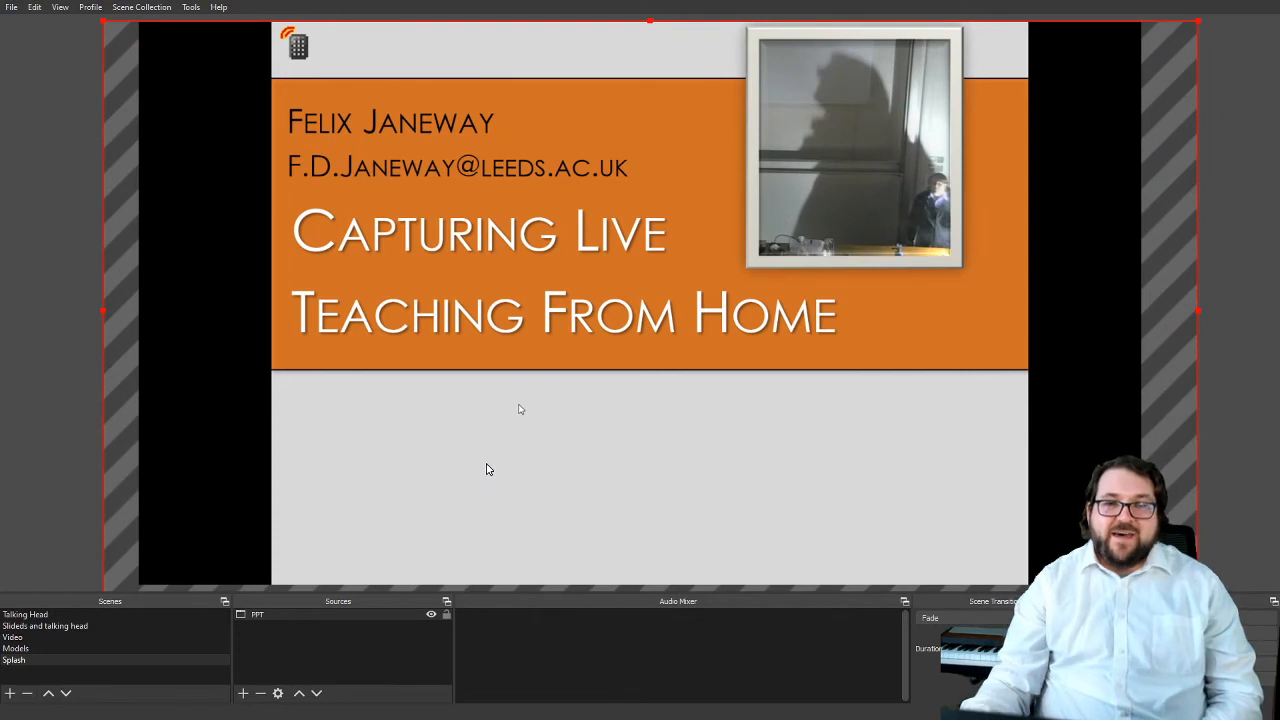
{"action": "left_click", "coordinate": [53, 391]}
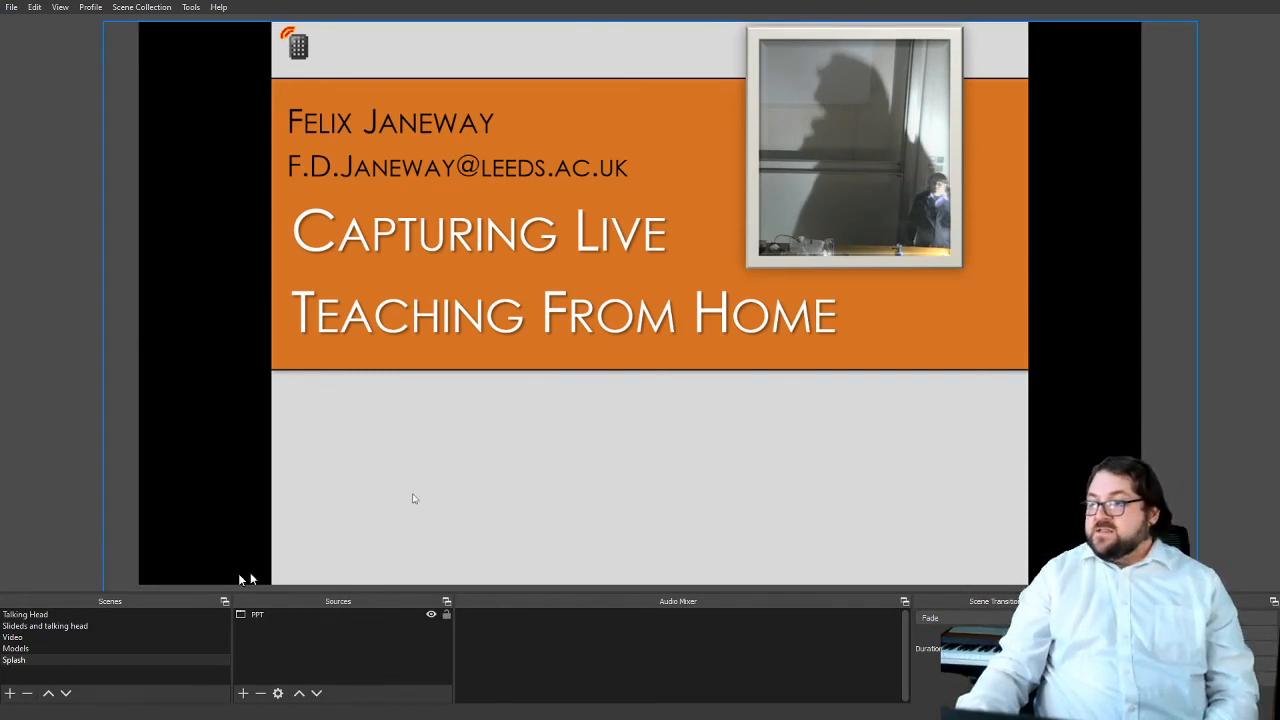
Switch through the slides and Talking Head scenes to review them, and return to the Splash scene
{"action": "left_click", "coordinate": [103, 625]}
{"action": "left_click", "coordinate": [104, 614]}
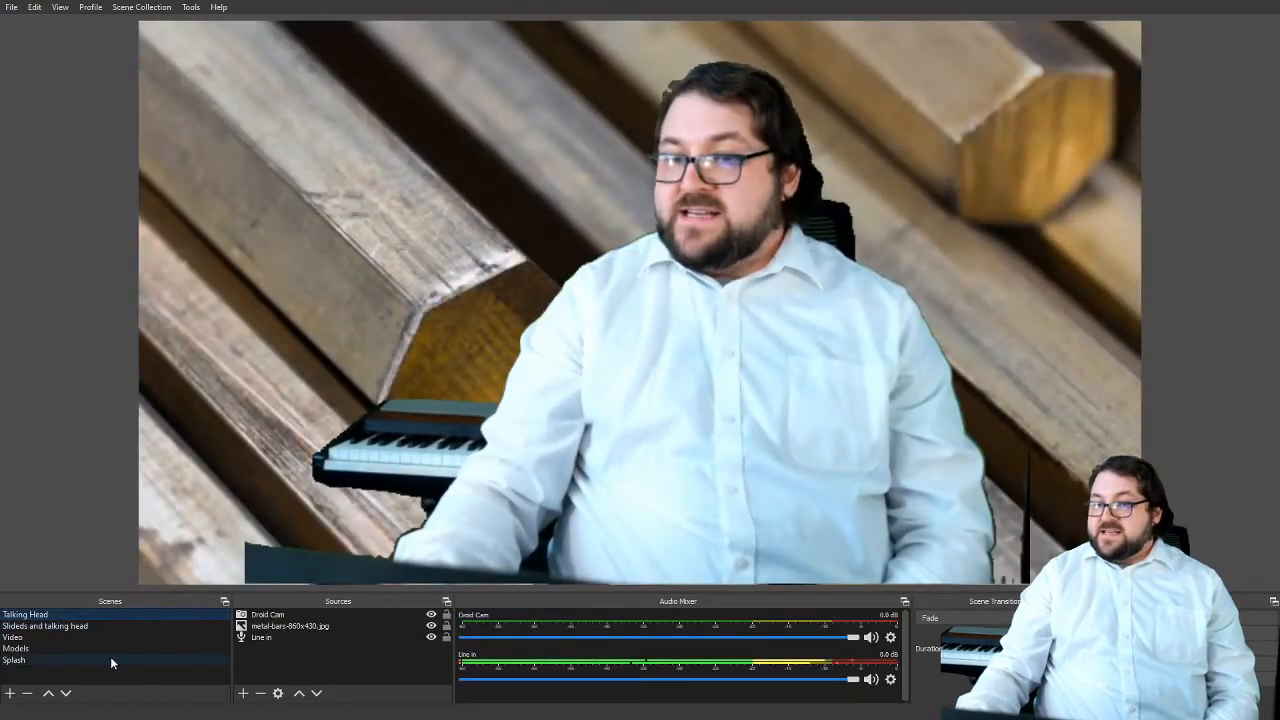
{"action": "left_click", "coordinate": [110, 660]}
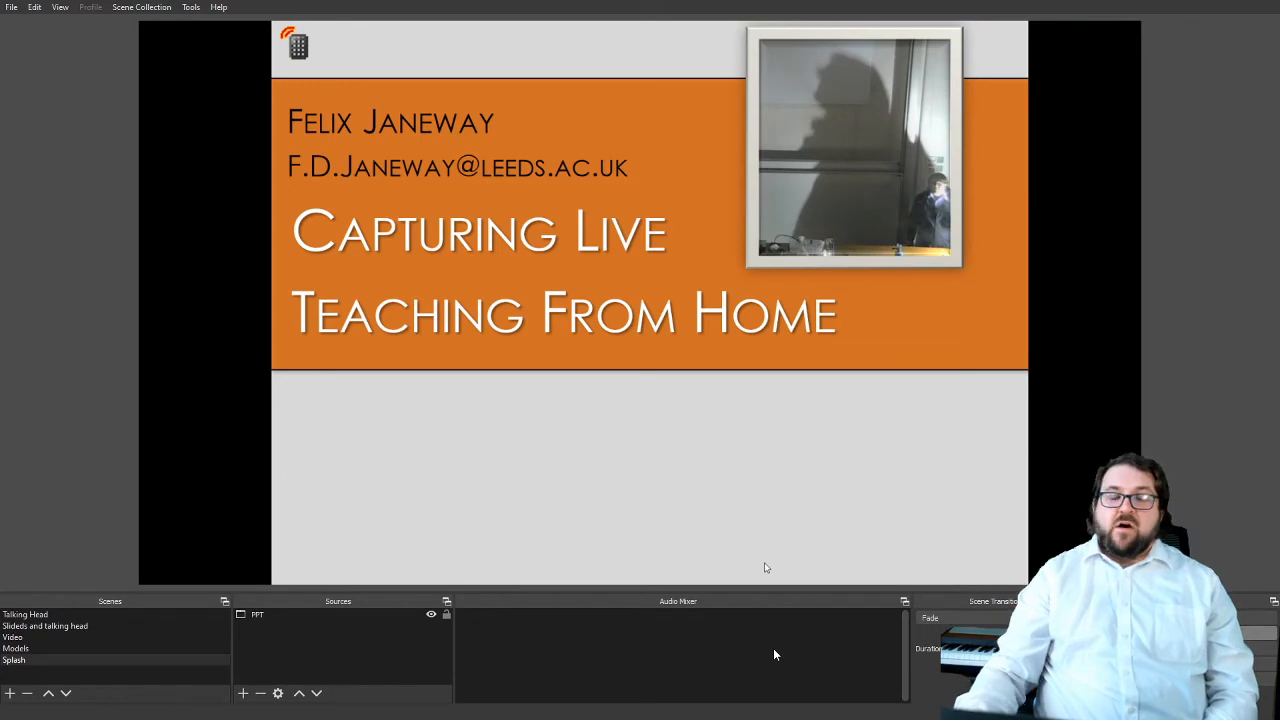
Check the recording path and format in the output settings, and close the settings without making changes
{"action": "left_click", "coordinate": [17, 8]}
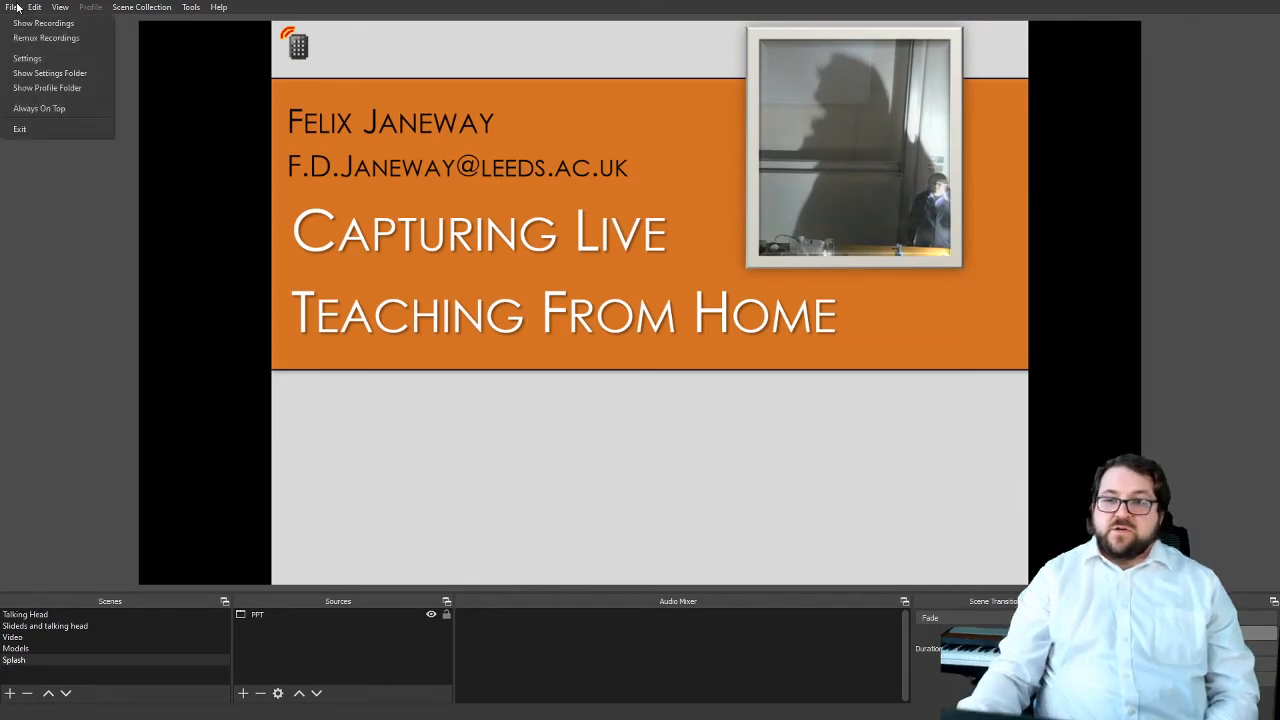
{"action": "left_click", "coordinate": [46, 61]}
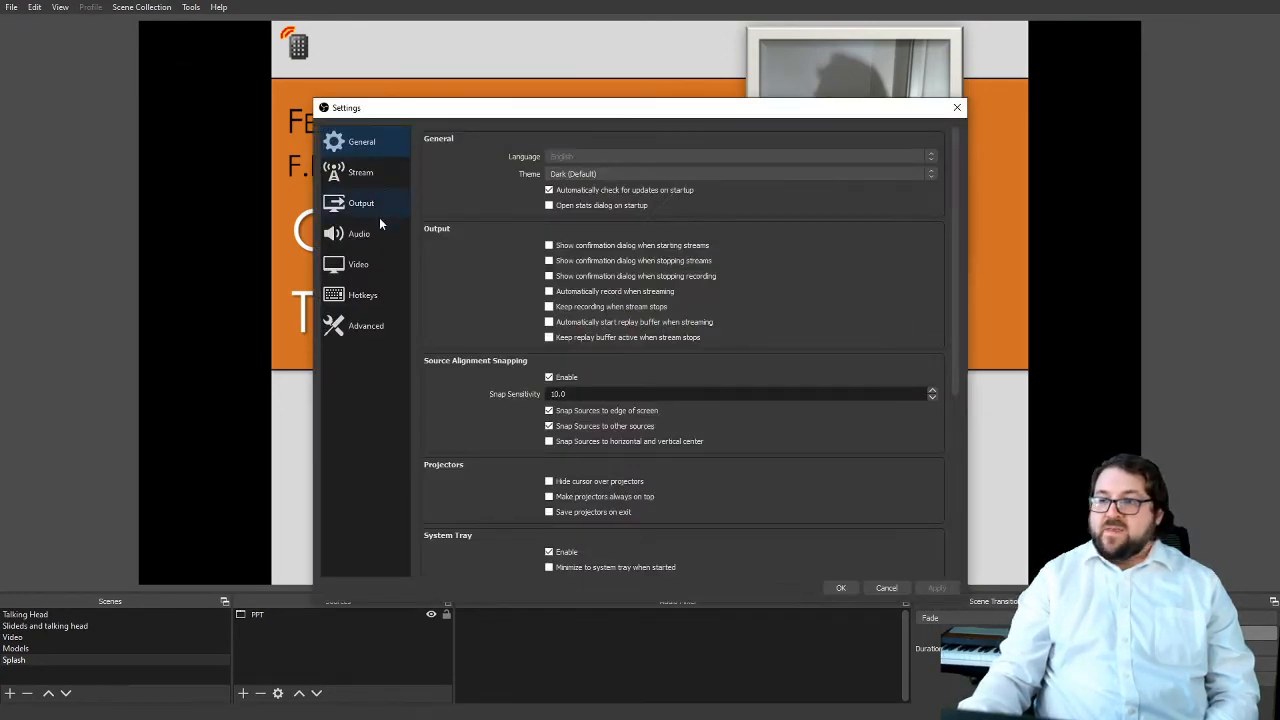
{"action": "left_click", "coordinate": [370, 203]}
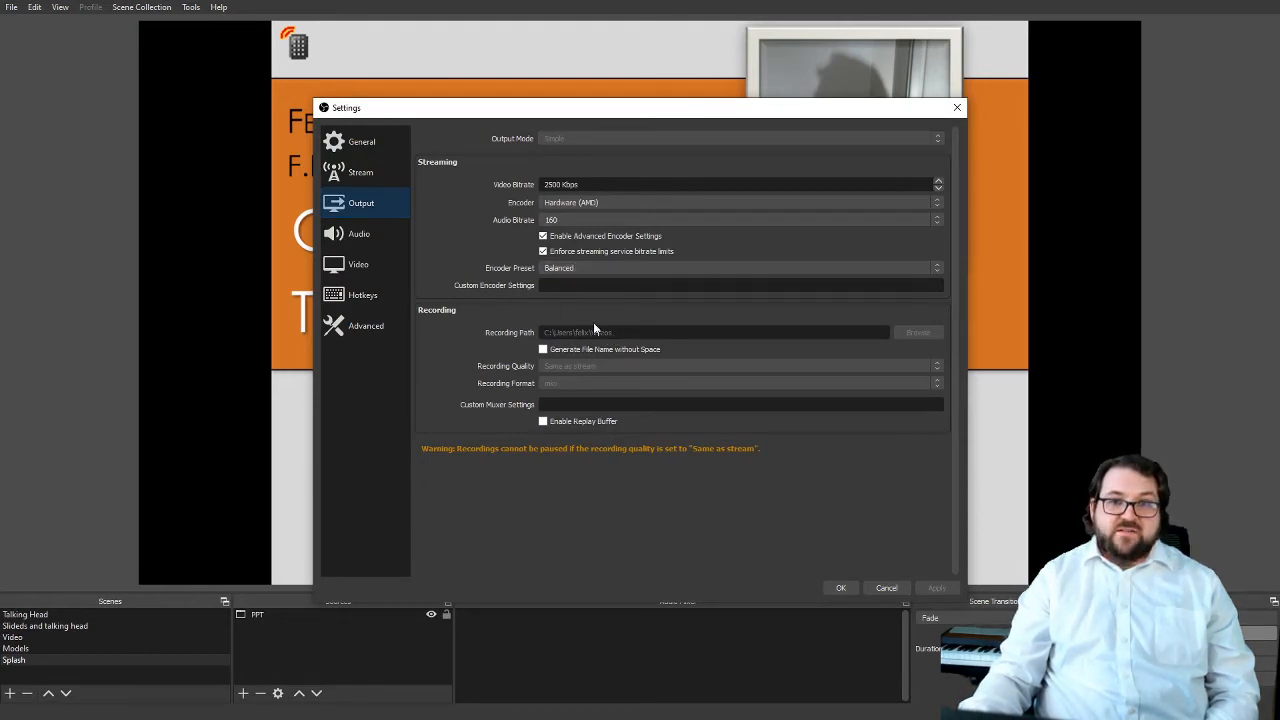
{"action": "left_click", "coordinate": [887, 588]}
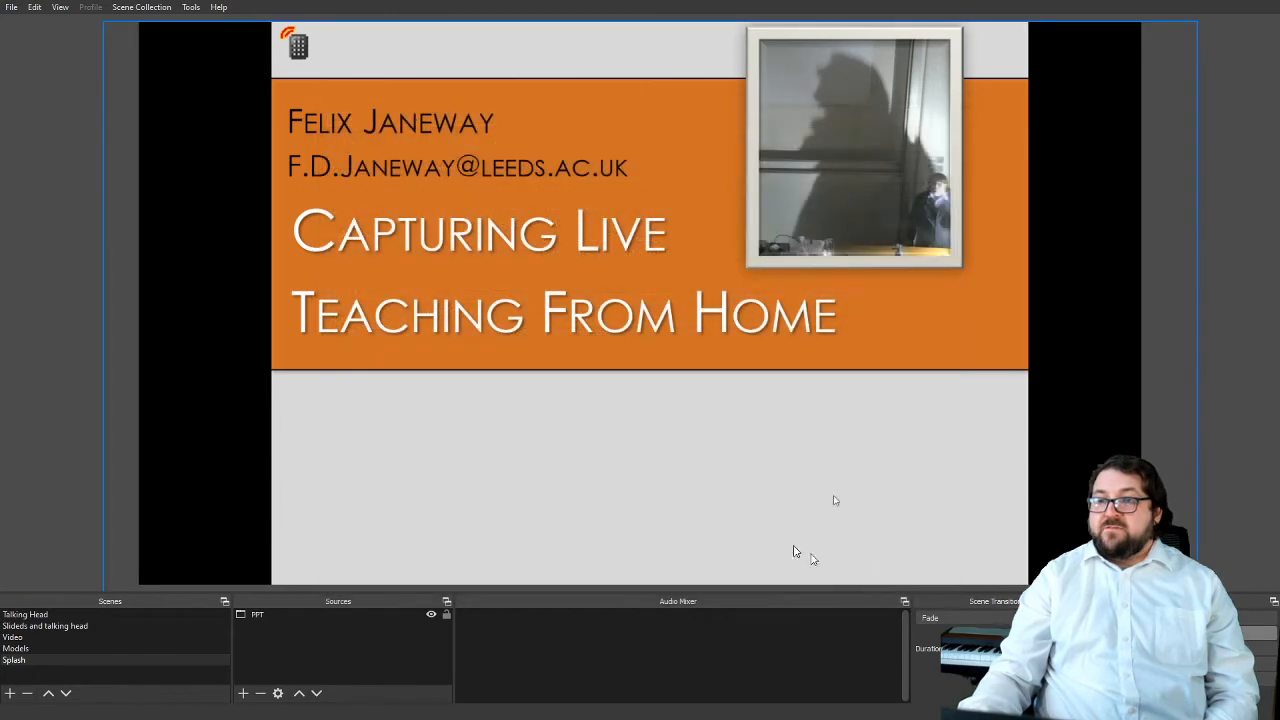
Switch through the Models, Talking Head, slides and Video scenes while recording, ending on the Models scene
{"action": "left_click", "coordinate": [48, 649]}
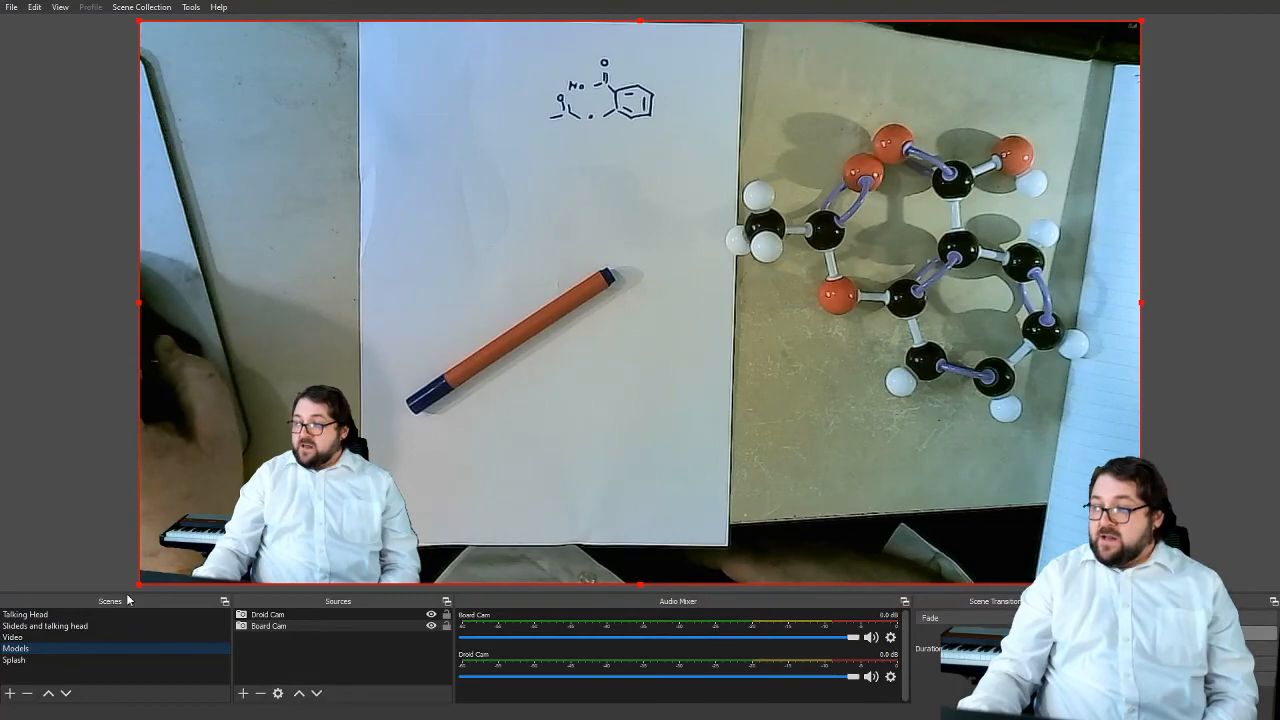
{"action": "left_click", "coordinate": [62, 614]}
{"action": "left_click", "coordinate": [65, 626]}
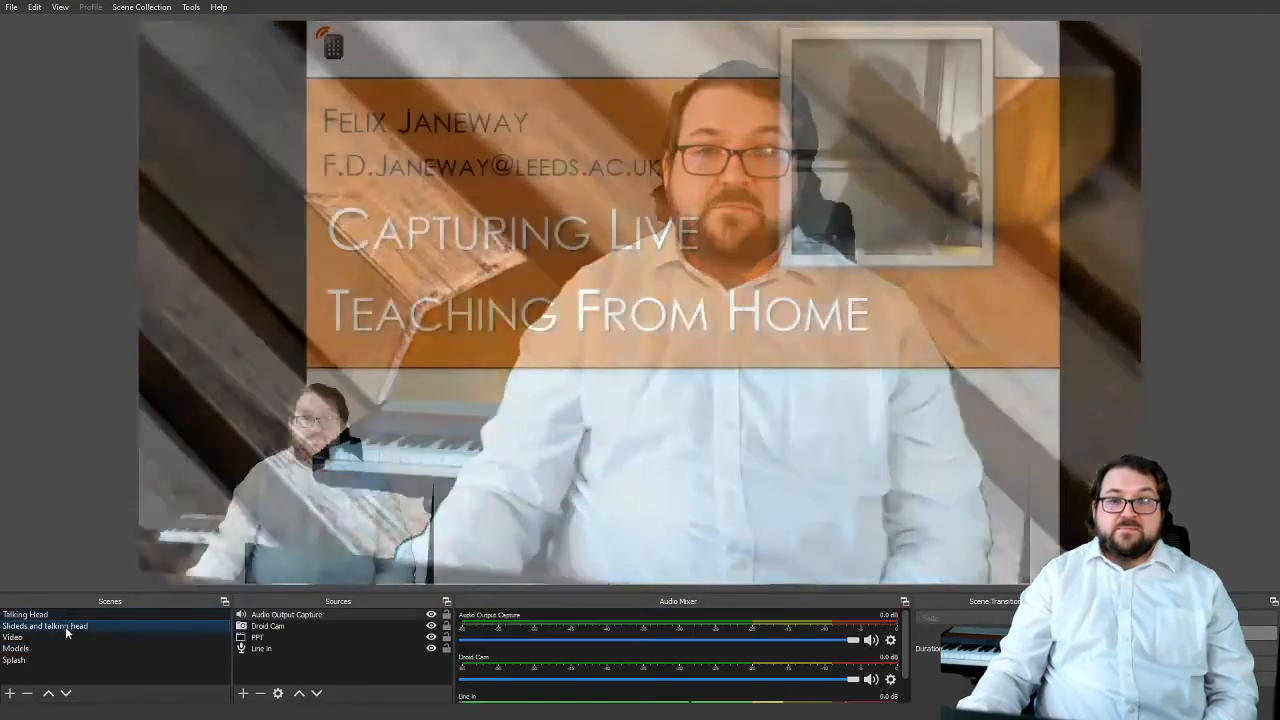
{"action": "left_click", "coordinate": [45, 637]}
{"action": "left_click", "coordinate": [48, 648]}
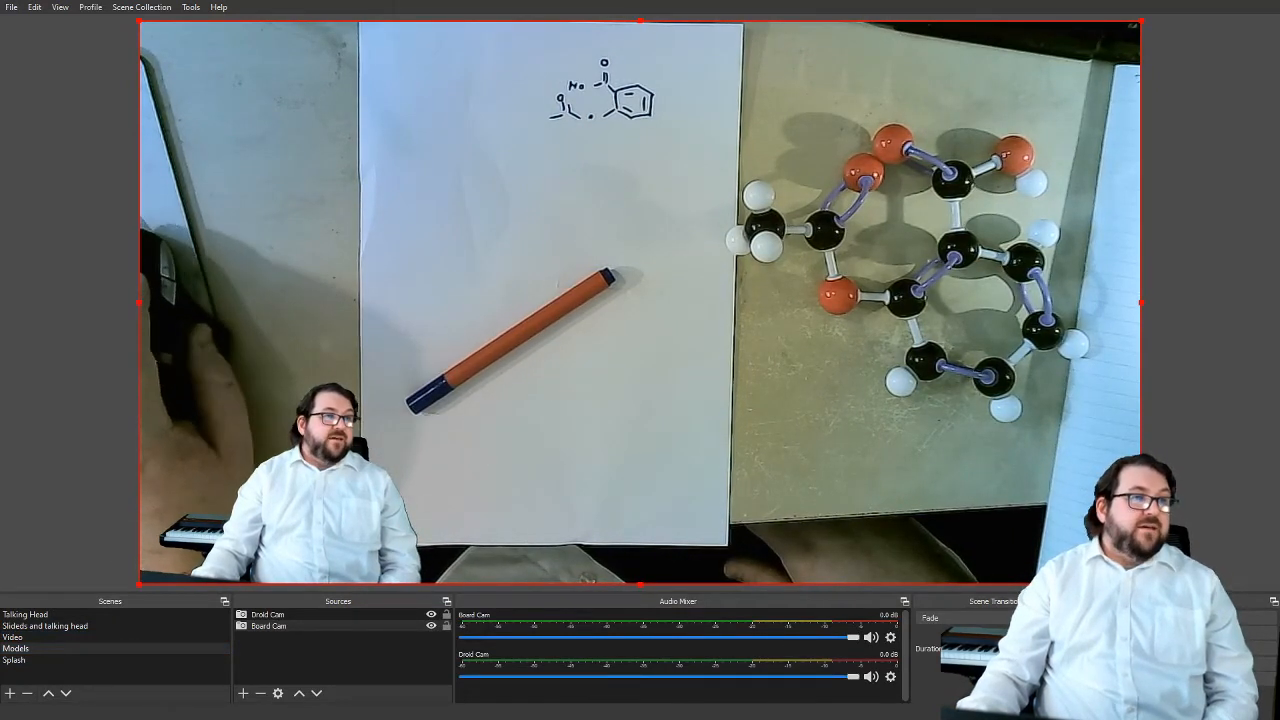
{"action": "left_click", "coordinate": [9, 693]}
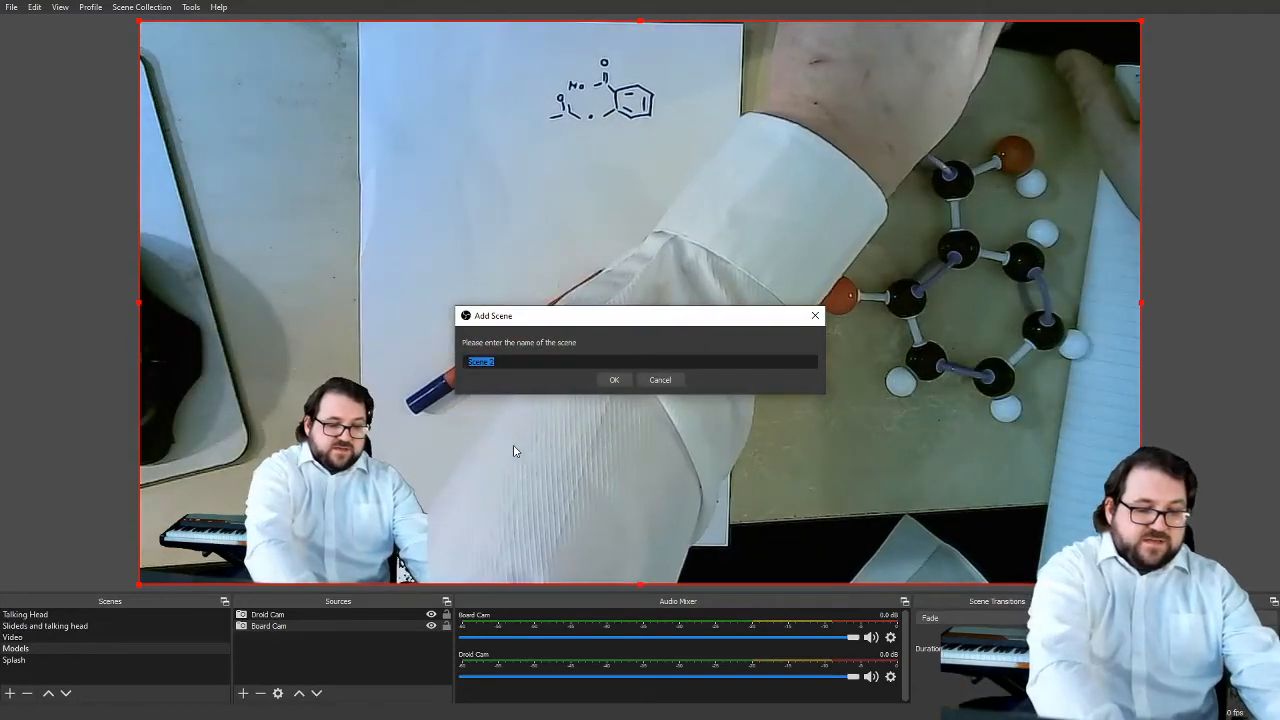
{"action": "type", "text": "R"}
{"action": "type", "text": "id"}
{"action": "key", "text": "Return"}
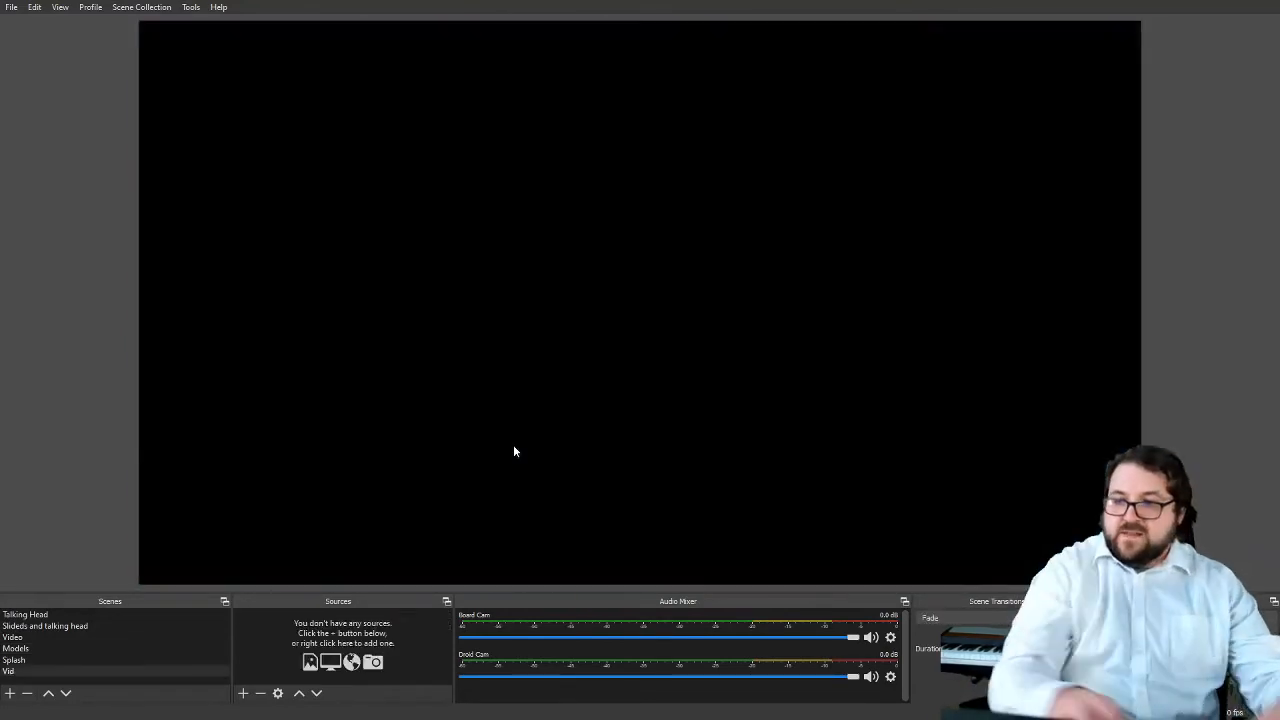
{"action": "left_click_drag", "start_coordinate": [515, 705], "coordinate": [356, 682]}
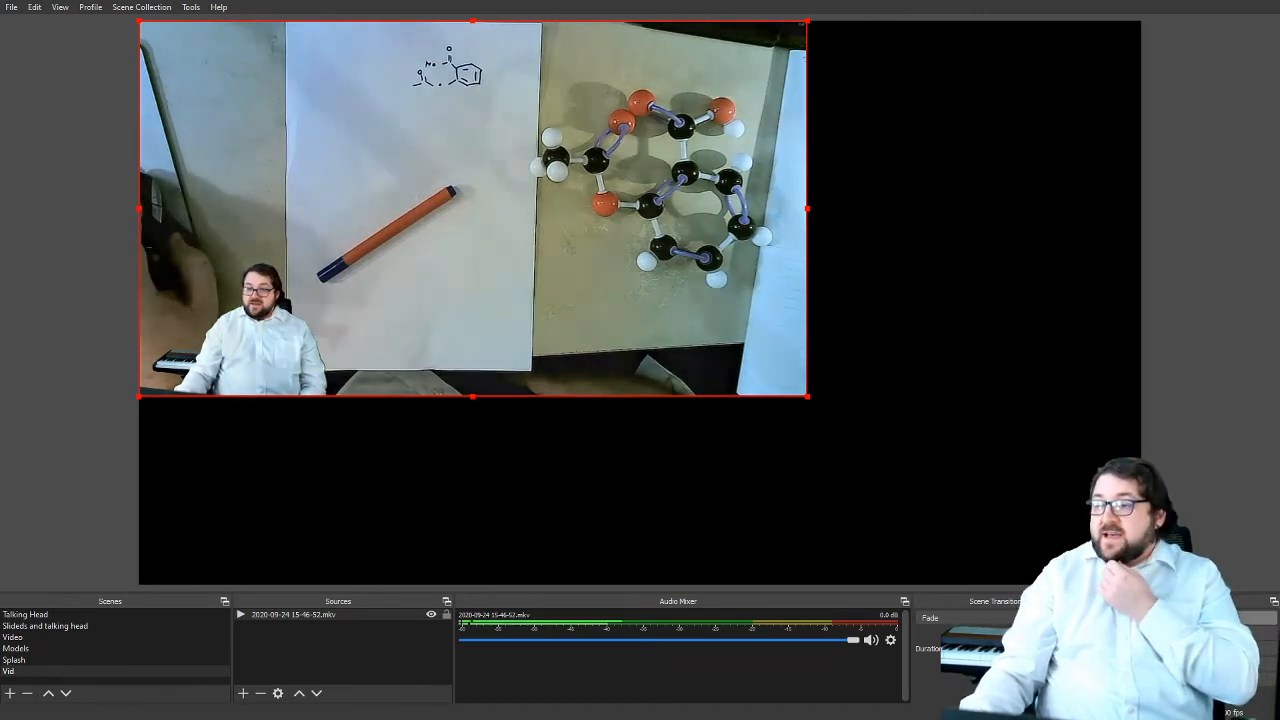
Turn on Studio Mode, load the Talking Head scene into the preview and transition it to the program output
{"action": "left_click", "coordinate": [1188, 648]}
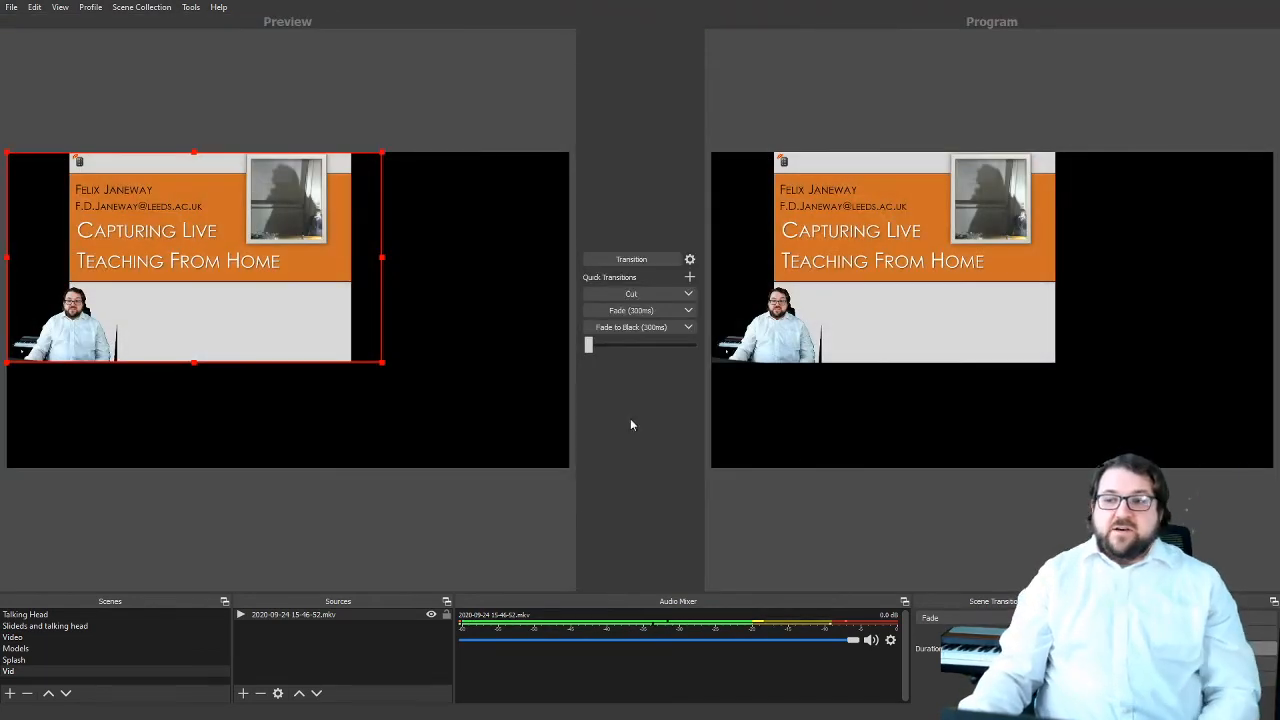
{"action": "left_click", "coordinate": [38, 614]}
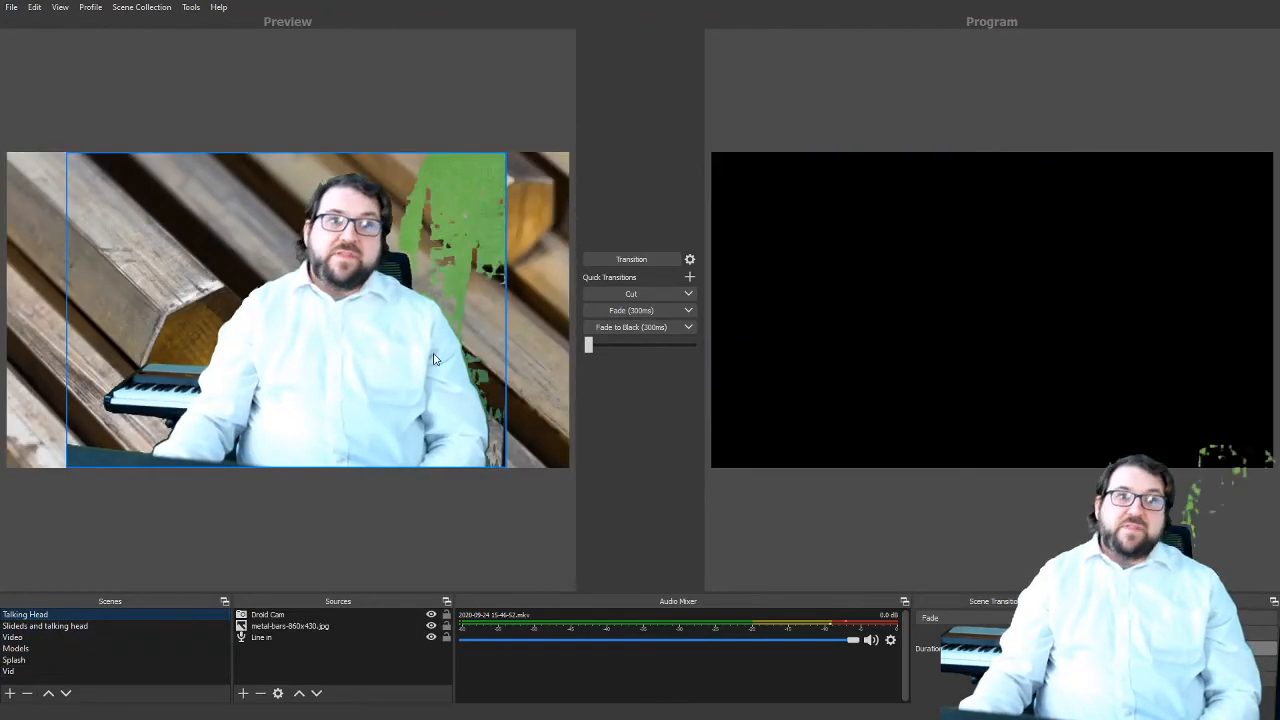
{"action": "left_click", "coordinate": [632, 258]}
{"action": "left_click", "coordinate": [632, 258]}
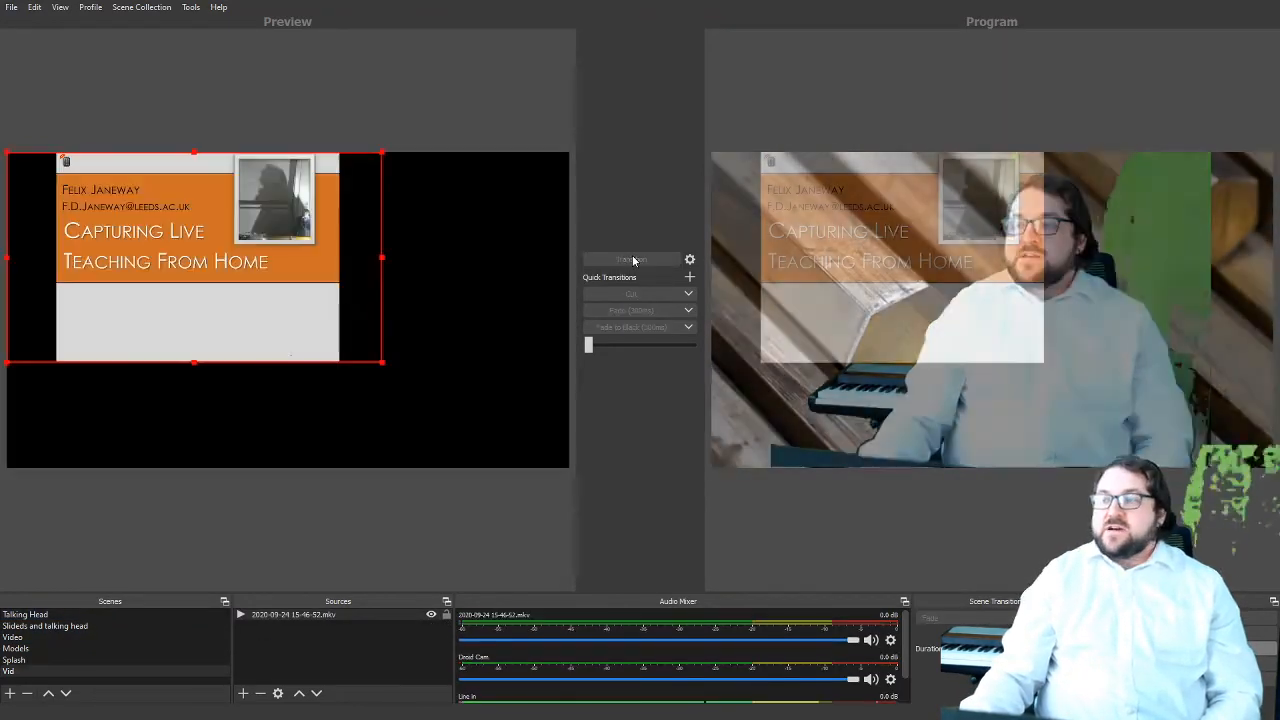